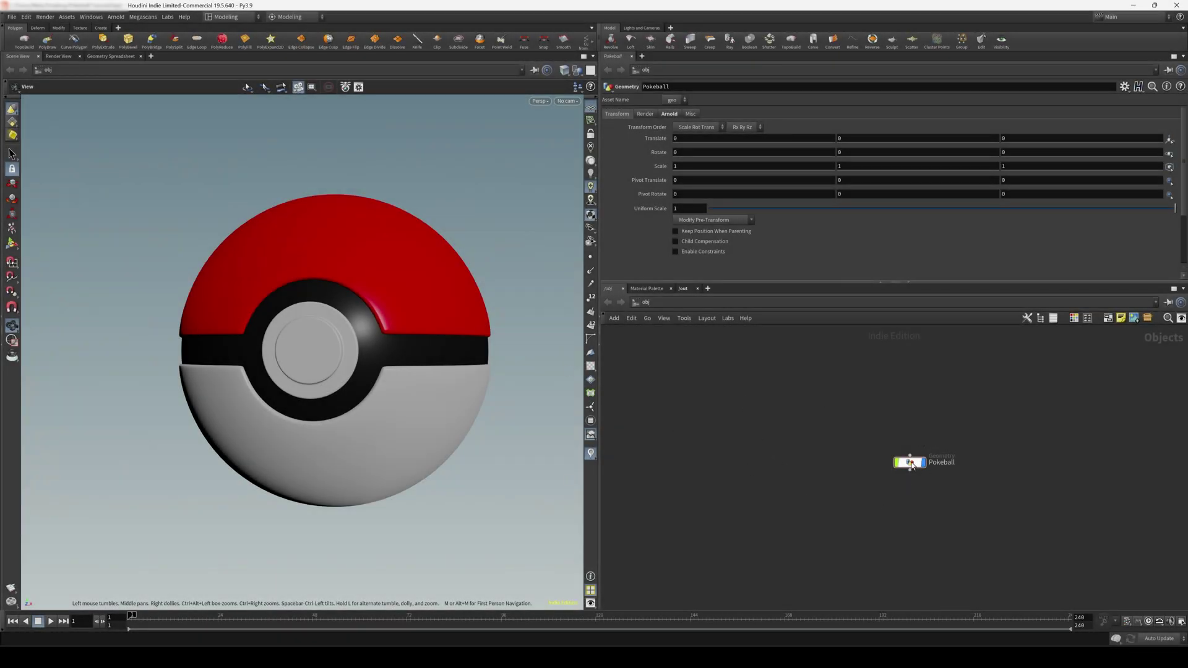
Raise the Pokeball object by about 0.0625 in Y and rotate it roughly to -5, -12 and 1 degrees
{"action": "middle_click_drag", "start_coordinate": [867, 493], "coordinate": [796, 457]}
{"action": "left_click", "coordinate": [805, 438]}
{"action": "left_click", "coordinate": [760, 472]}
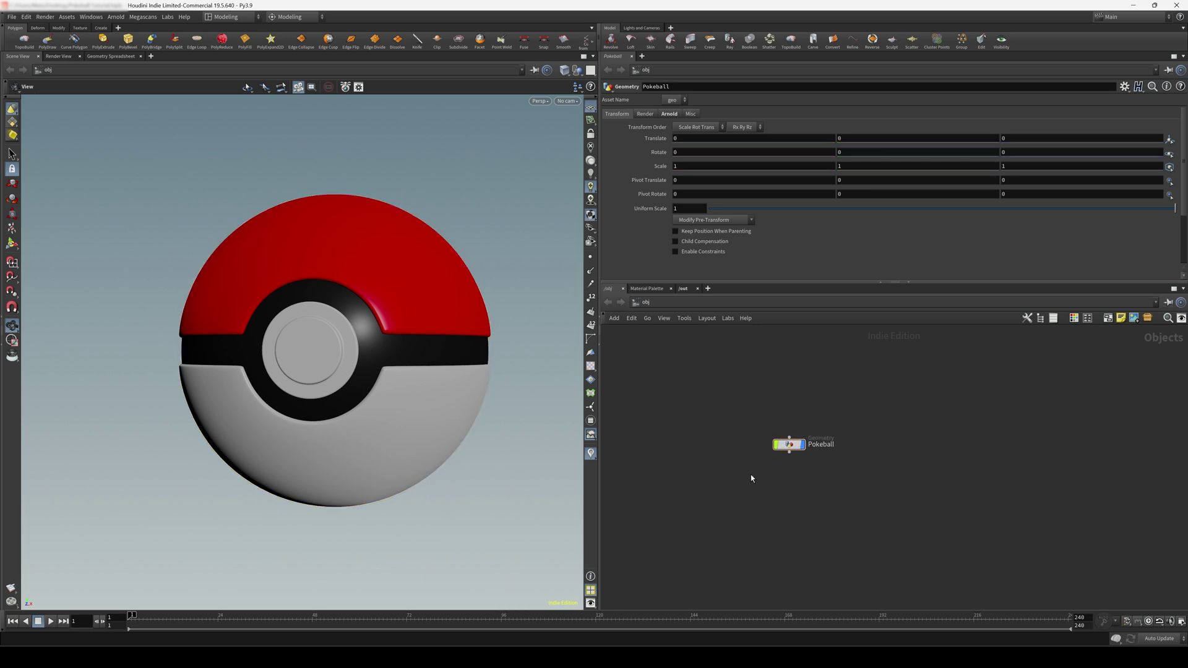
{"action": "left_click_drag", "start_coordinate": [752, 478], "coordinate": [909, 406]}
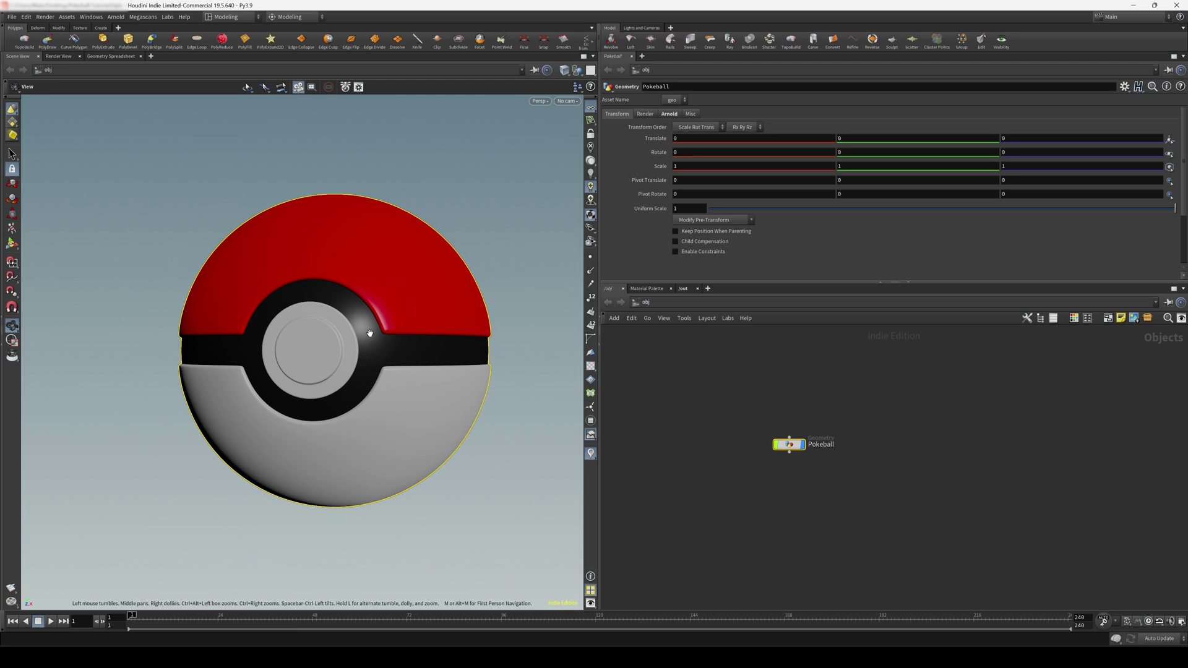
{"action": "key", "text": "r"}
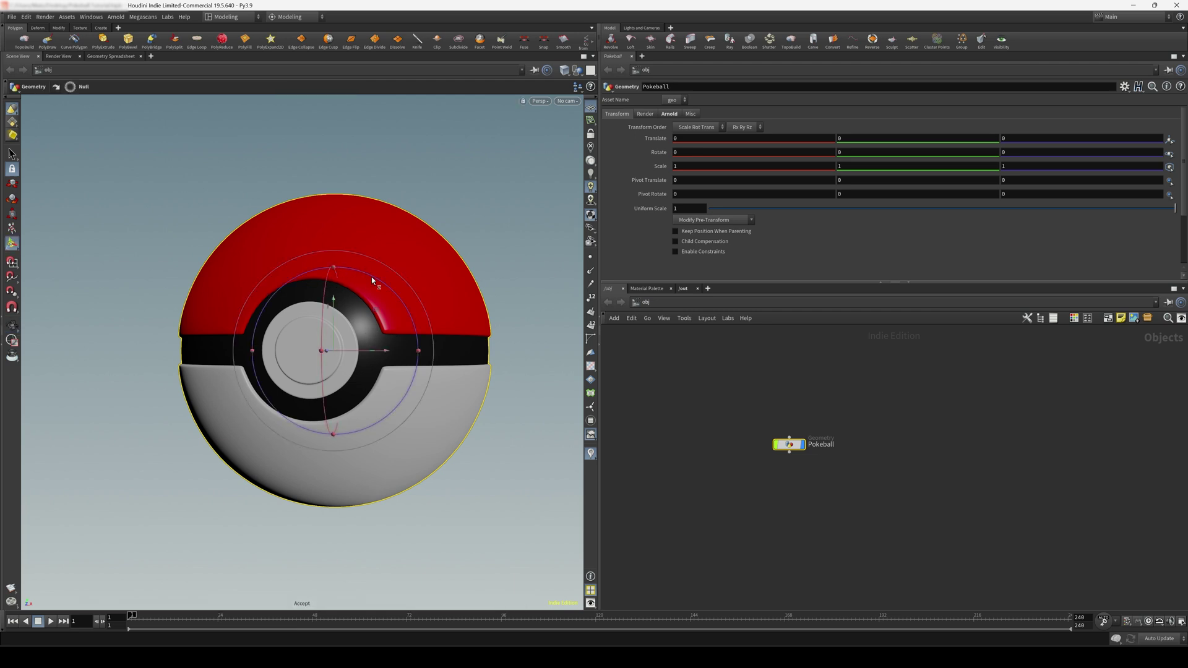
{"action": "mouse_move", "coordinate": [336, 305]}
{"action": "left_mouse_down"}
{"action": "mouse_move", "coordinate": [317, 291]}
{"action": "mouse_move", "coordinate": [325, 287]}
{"action": "left_mouse_up"}
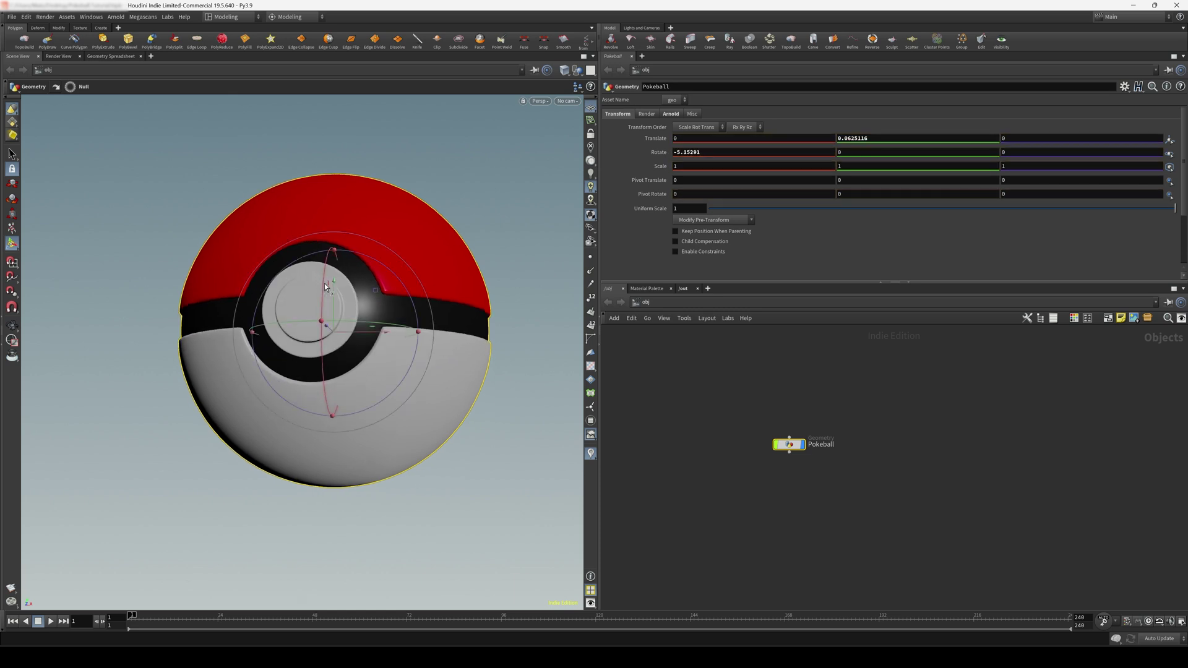
{"action": "left_click_drag", "start_coordinate": [371, 322], "coordinate": [321, 297]}
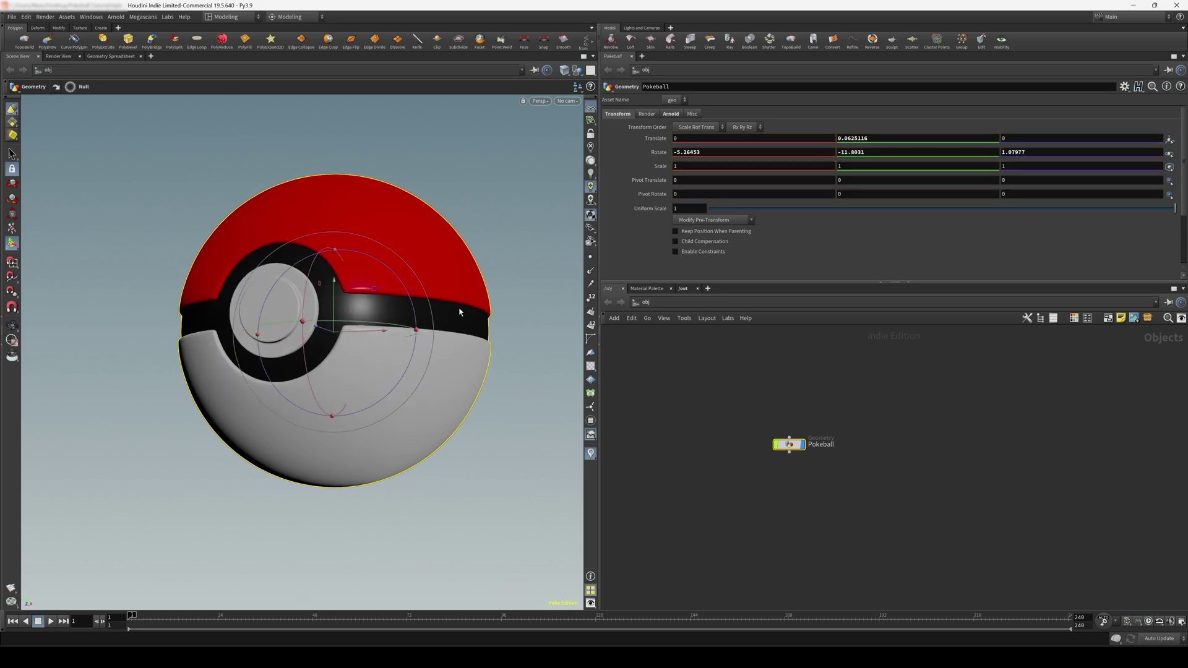
Set the Pokeball's rotation to -15 in X, -14 in Y and 3.75 in Z
{"action": "left_click_drag", "start_coordinate": [685, 152], "coordinate": [674, 151]}
{"action": "type", "text": "-15"}
{"action": "key", "text": "Return"}
{"action": "left_click_drag", "start_coordinate": [865, 152], "coordinate": [845, 152]}
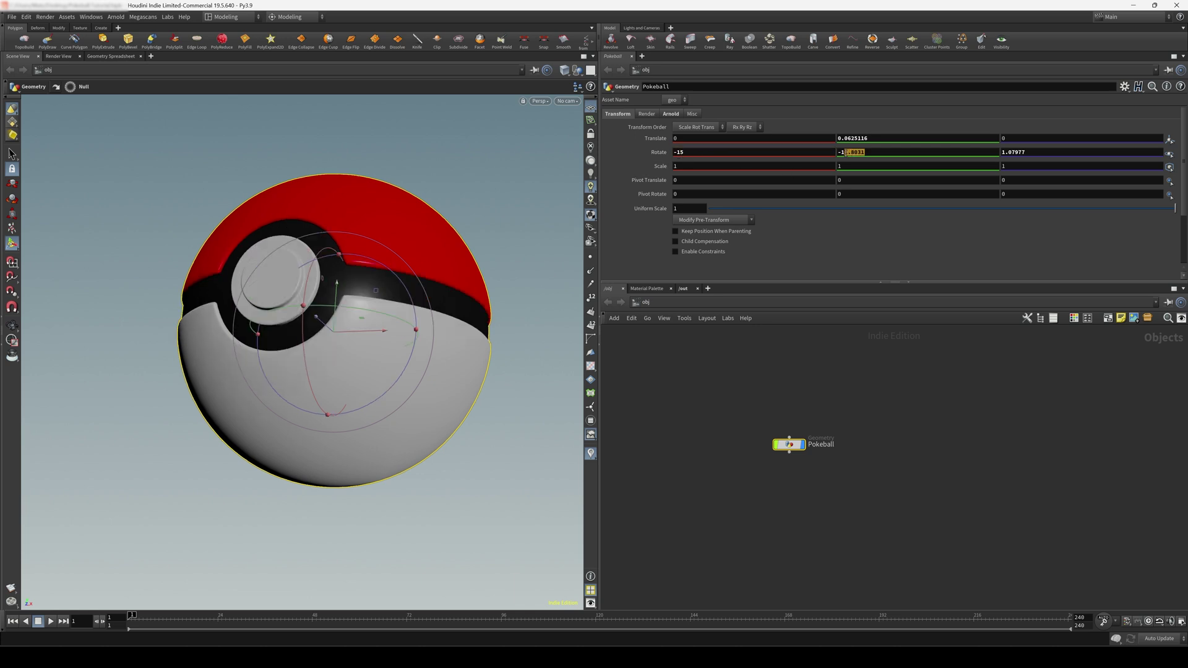
{"action": "type", "text": "15"}
{"action": "key", "text": "BackSpace"}
{"action": "type", "text": "4"}
{"action": "double_click", "coordinate": [1014, 152]}
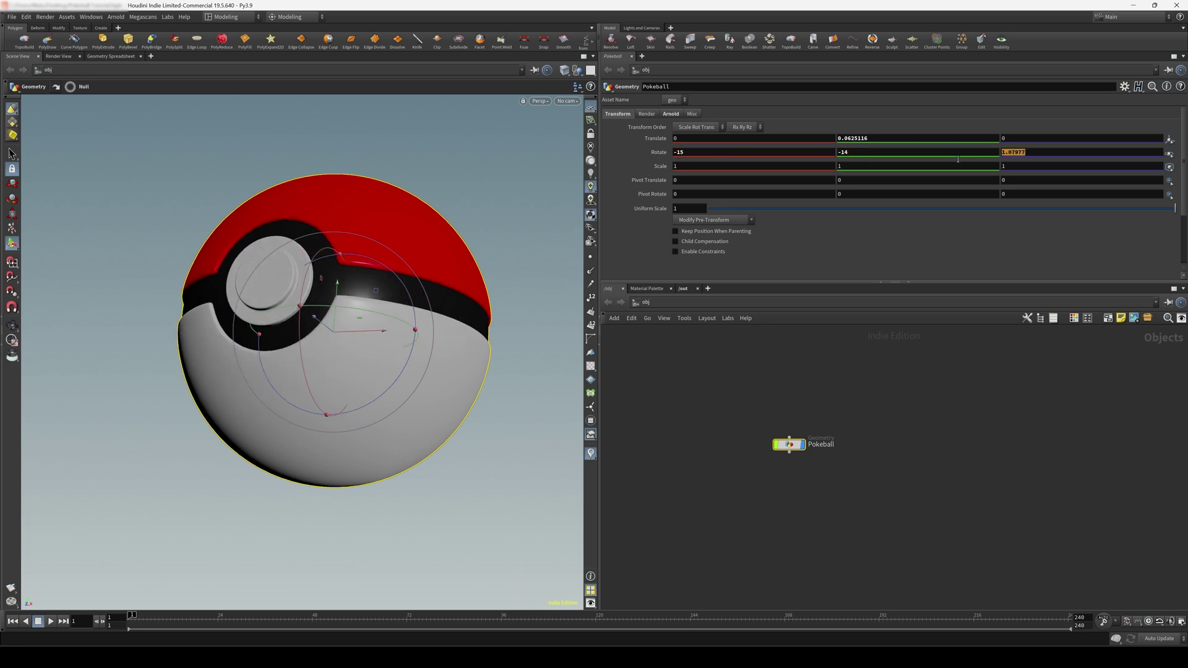
{"action": "type", "text": "3.75"}
{"action": "key", "text": "Return"}
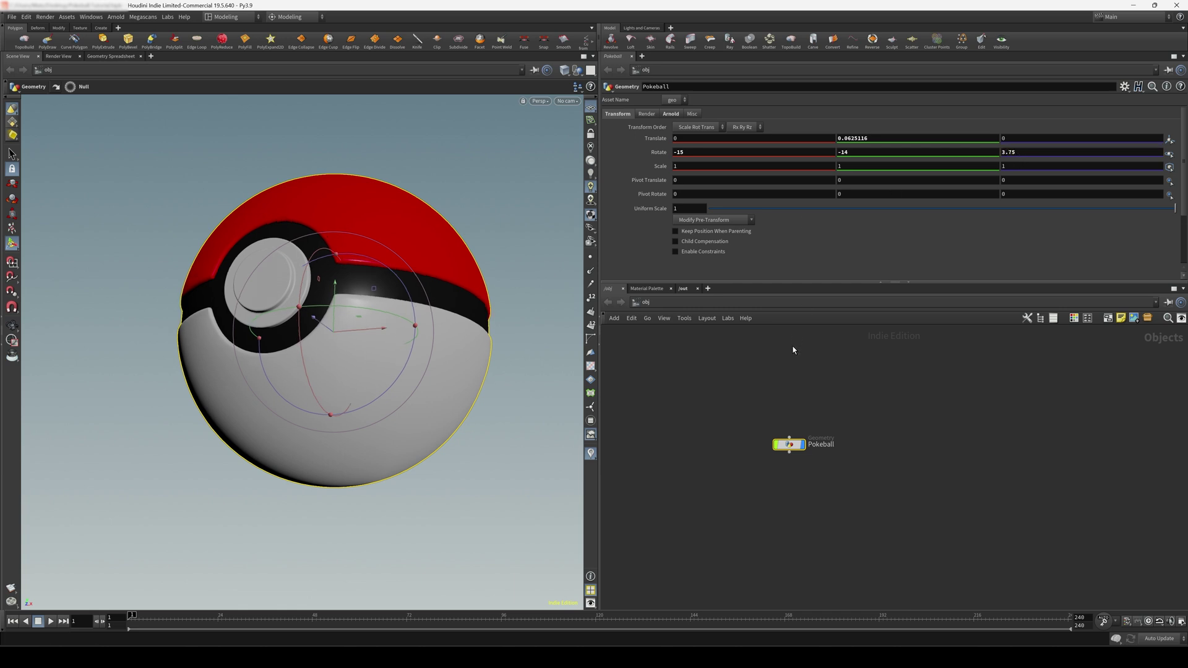
Create a camera from a level view of the whole Pokeball and shift it to centre the ball vertically in the frame
{"action": "right_click_drag", "start_coordinate": [456, 365], "coordinate": [445, 360], "text": "alt"}
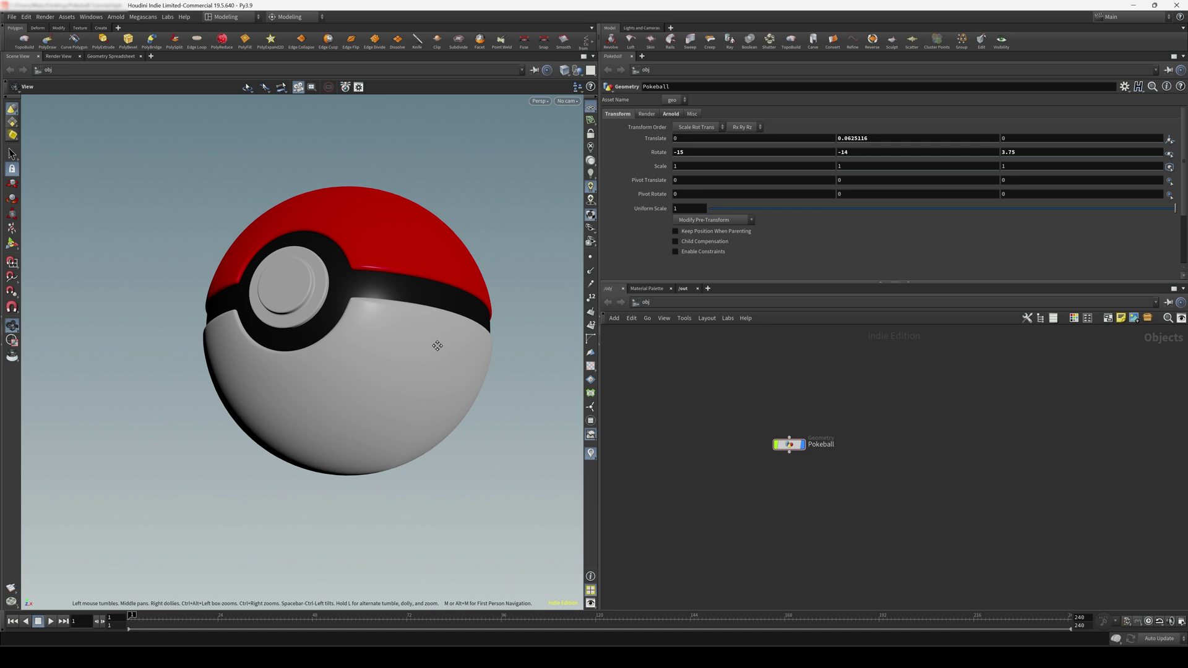
{"action": "mouse_move", "coordinate": [437, 345]}
{"action": "left_mouse_down"}
{"action": "mouse_move", "coordinate": [411, 387]}
{"action": "mouse_move", "coordinate": [433, 388]}
{"action": "mouse_move", "coordinate": [411, 380]}
{"action": "mouse_move", "coordinate": [425, 363]}
{"action": "mouse_move", "coordinate": [435, 380]}
{"action": "mouse_move", "coordinate": [424, 364]}
{"action": "left_mouse_up"}
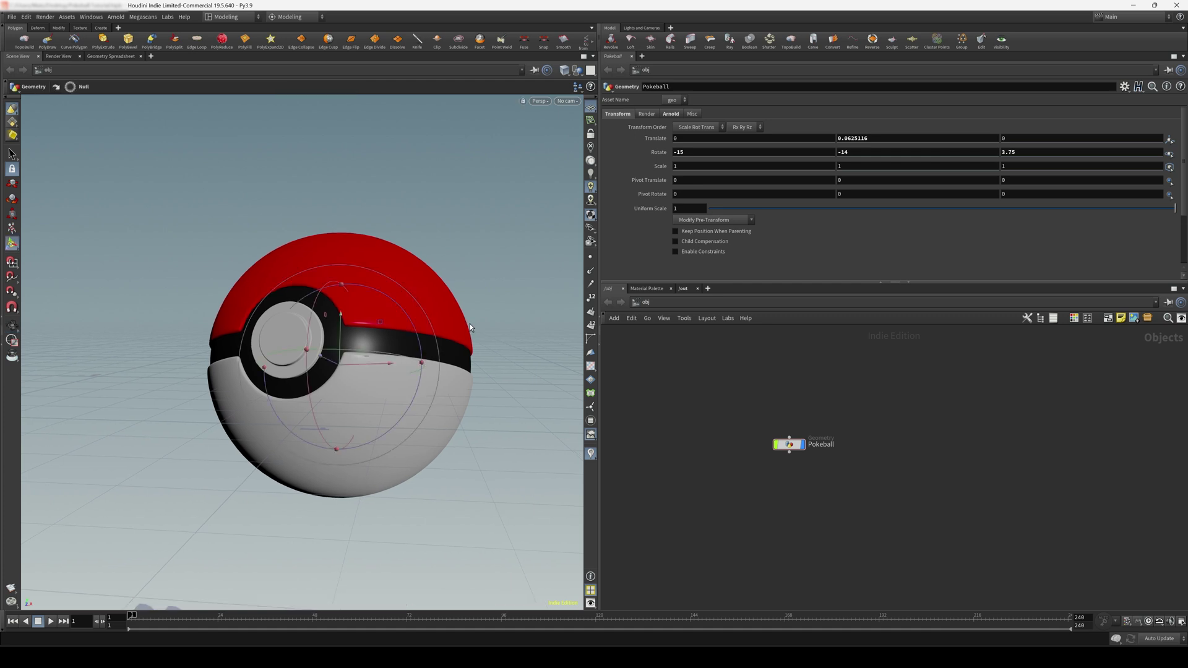
{"action": "left_click", "coordinate": [629, 28]}
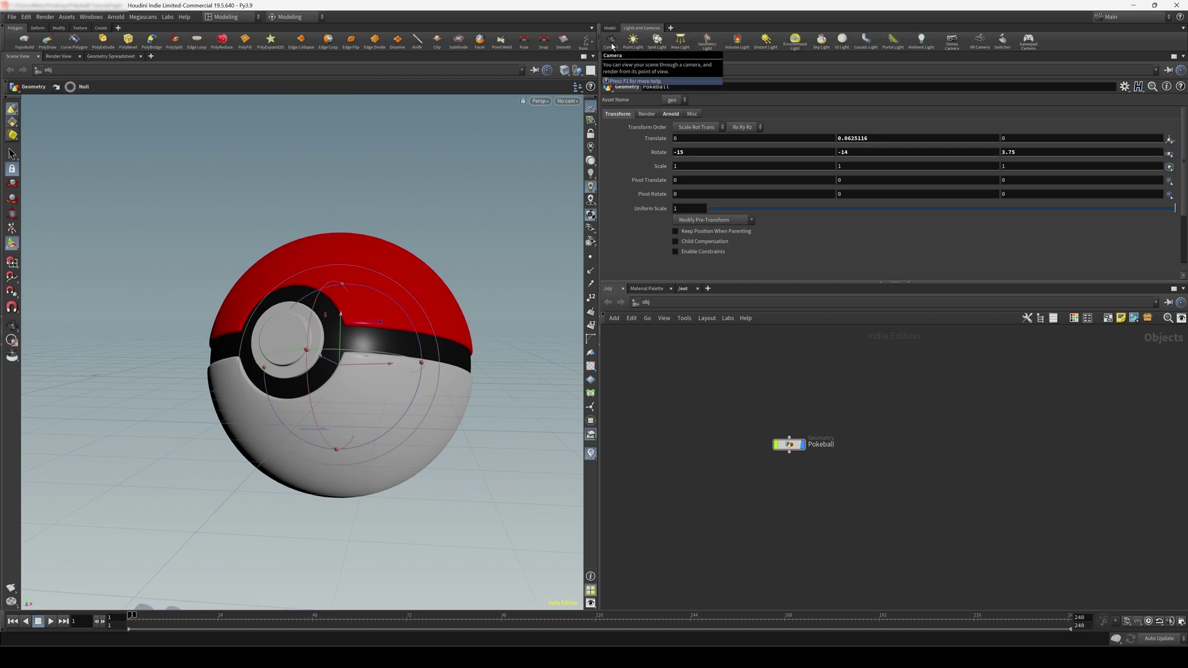
{"action": "left_click", "coordinate": [614, 45], "text": "ctrl"}
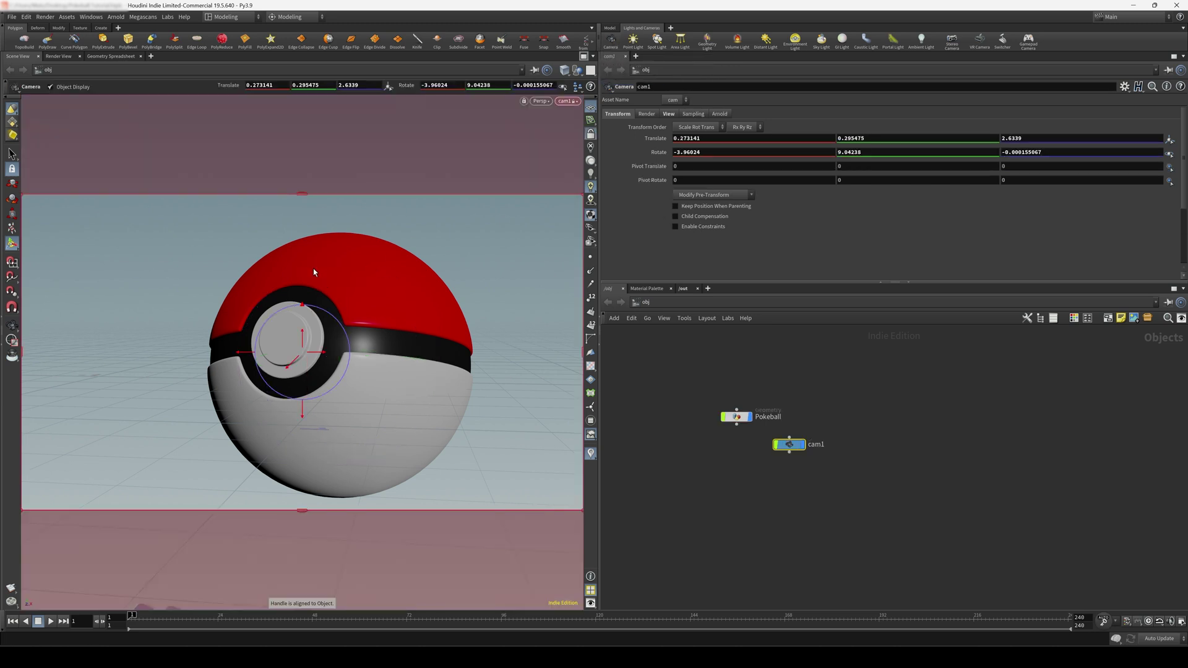
{"action": "key", "text": "Escape"}
{"action": "middle_click_drag", "start_coordinate": [387, 406], "coordinate": [396, 374]}
{"action": "key", "text": "Return"}
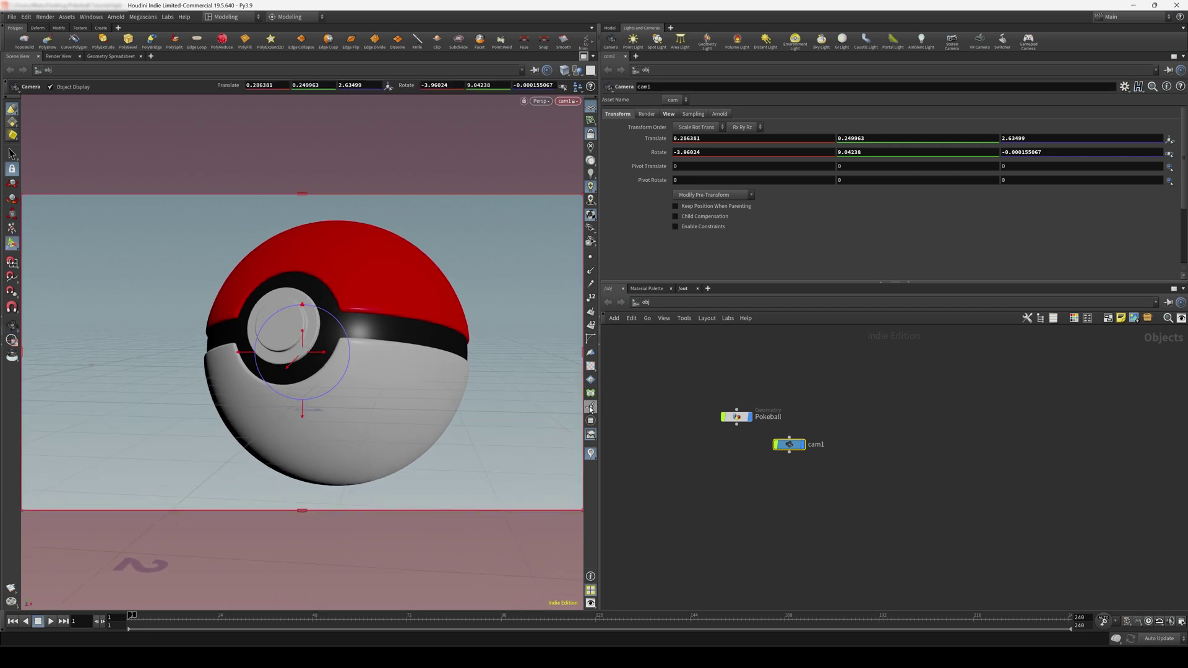
Set the camera's focal length to 100 mm and move the camera back until the whole ball fits the frame
{"action": "left_click", "coordinate": [670, 116]}
{"action": "double_click", "coordinate": [689, 187]}
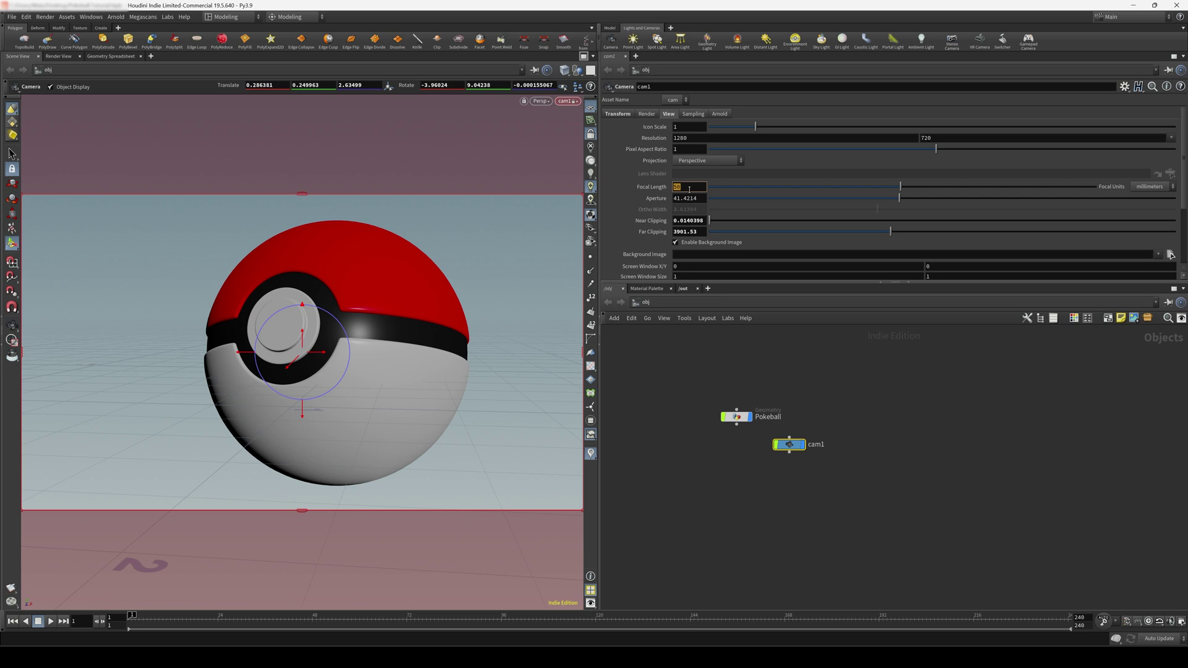
{"action": "key", "text": "Return"}
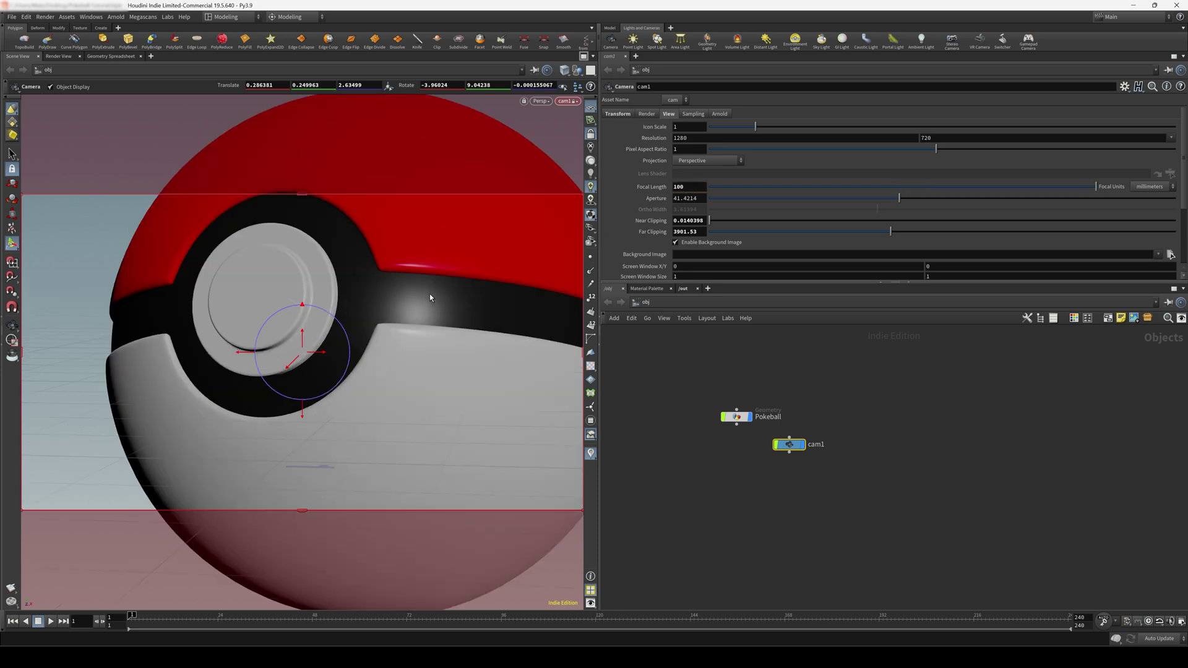
{"action": "right_click_drag", "start_coordinate": [430, 294], "coordinate": [442, 304], "text": "alt"}
{"action": "middle_click_drag", "start_coordinate": [442, 304], "coordinate": [466, 306], "text": "alt"}
{"action": "right_click_drag", "start_coordinate": [466, 307], "coordinate": [472, 310], "text": "alt"}
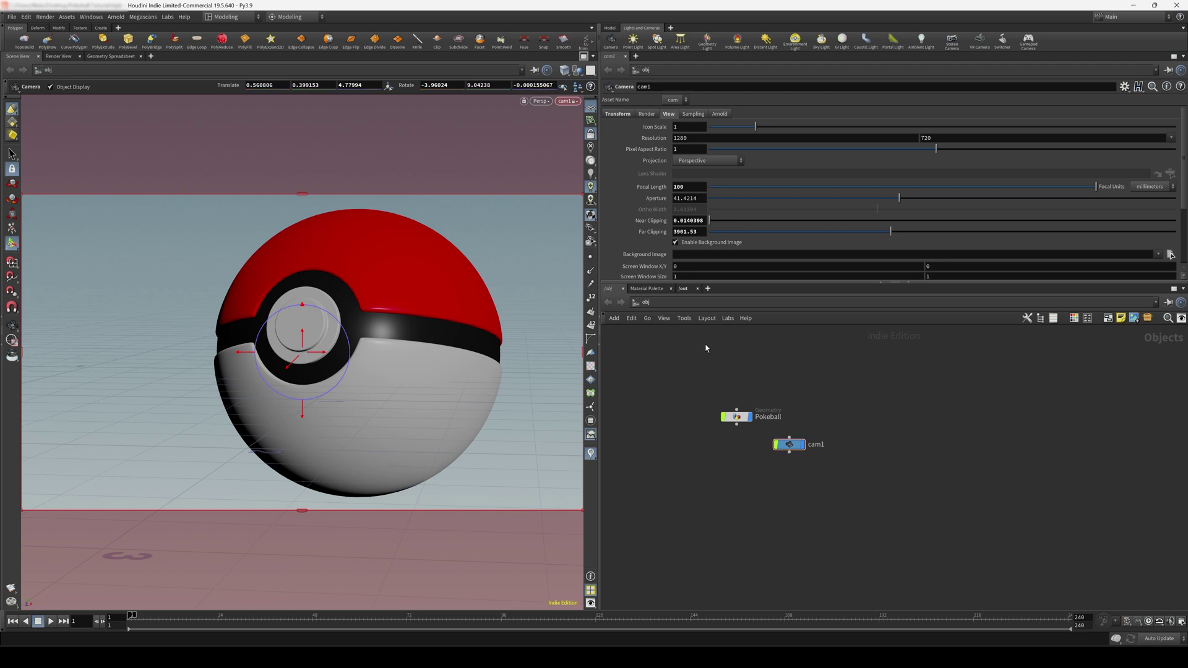
Reset the camera's near and far clipping to their defaults and set its resolution to HDTV 1080 (1920 x 1080)
{"action": "middle_click", "coordinate": [648, 224], "text": "ctrl"}
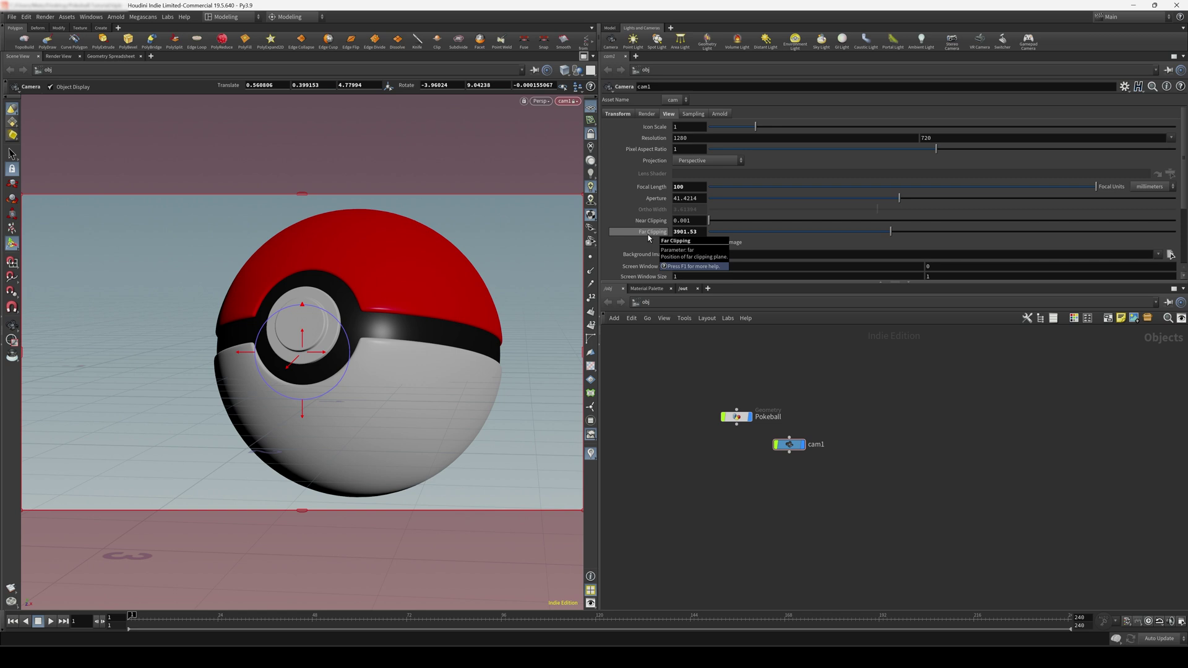
{"action": "middle_click", "coordinate": [648, 237], "text": "ctrl"}
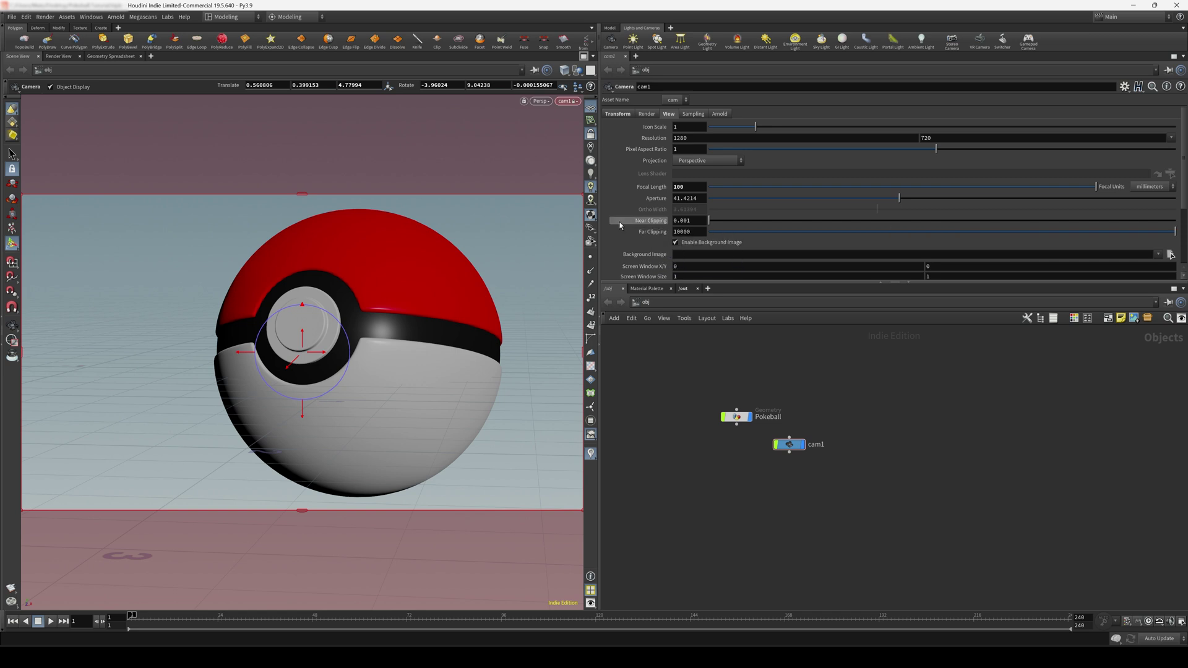
{"action": "left_click", "coordinate": [1170, 137]}
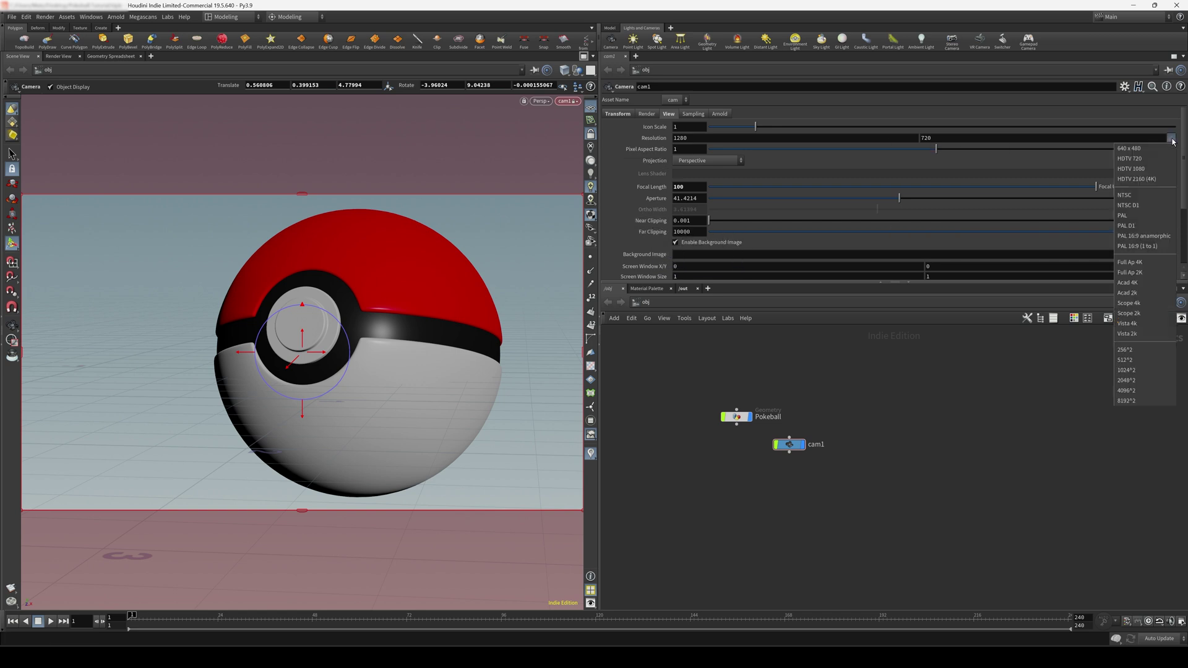
{"action": "left_click", "coordinate": [1144, 177]}
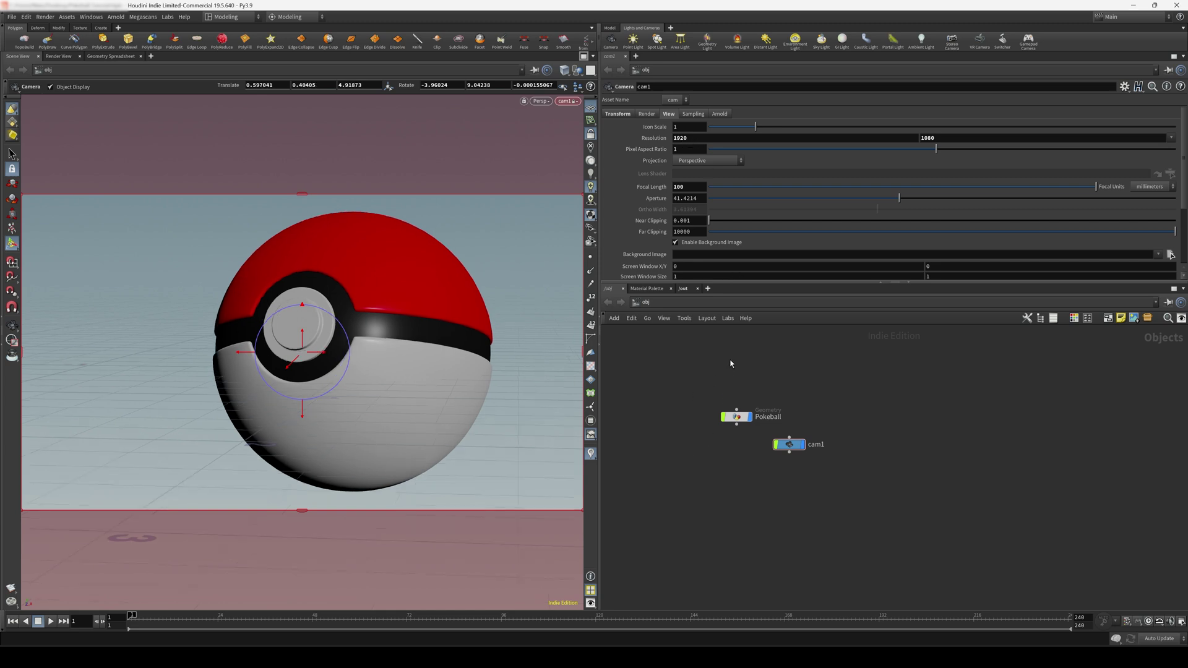
Add a new Geometry object above the Pokeball in the network and name it Background
{"action": "key", "text": "Tab"}
{"action": "type", "text": "geo"}
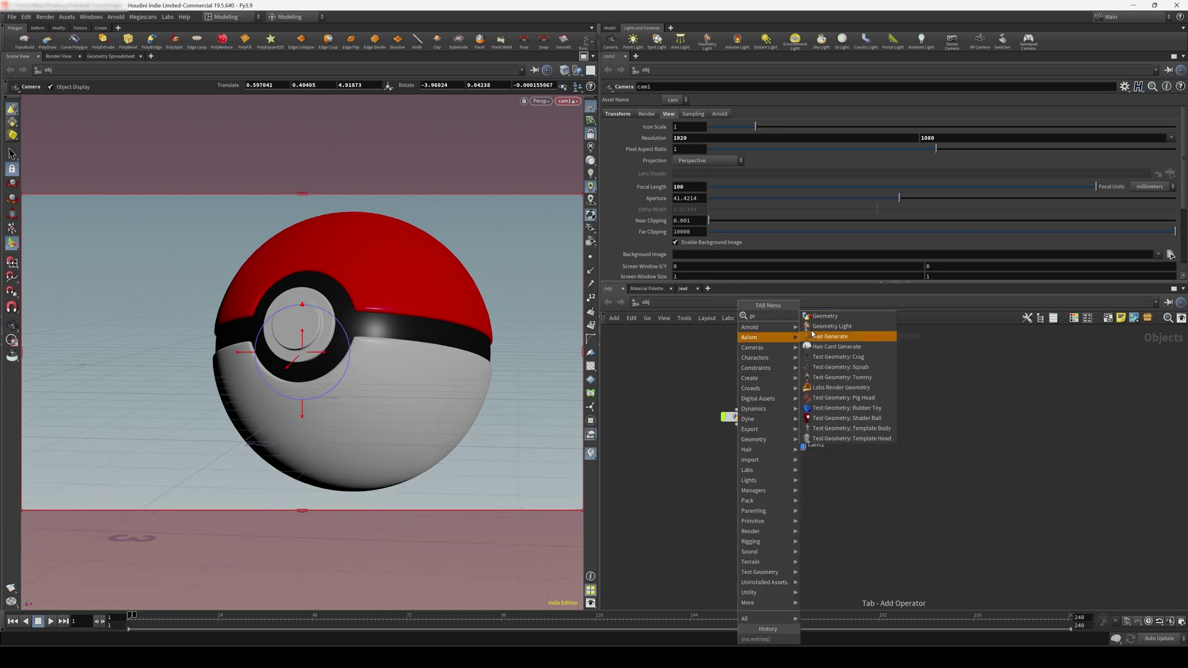
{"action": "left_click", "coordinate": [814, 316]}
{"action": "left_click", "coordinate": [737, 383]}
{"action": "left_click", "coordinate": [762, 383]}
{"action": "type", "text": "Backgrou"}
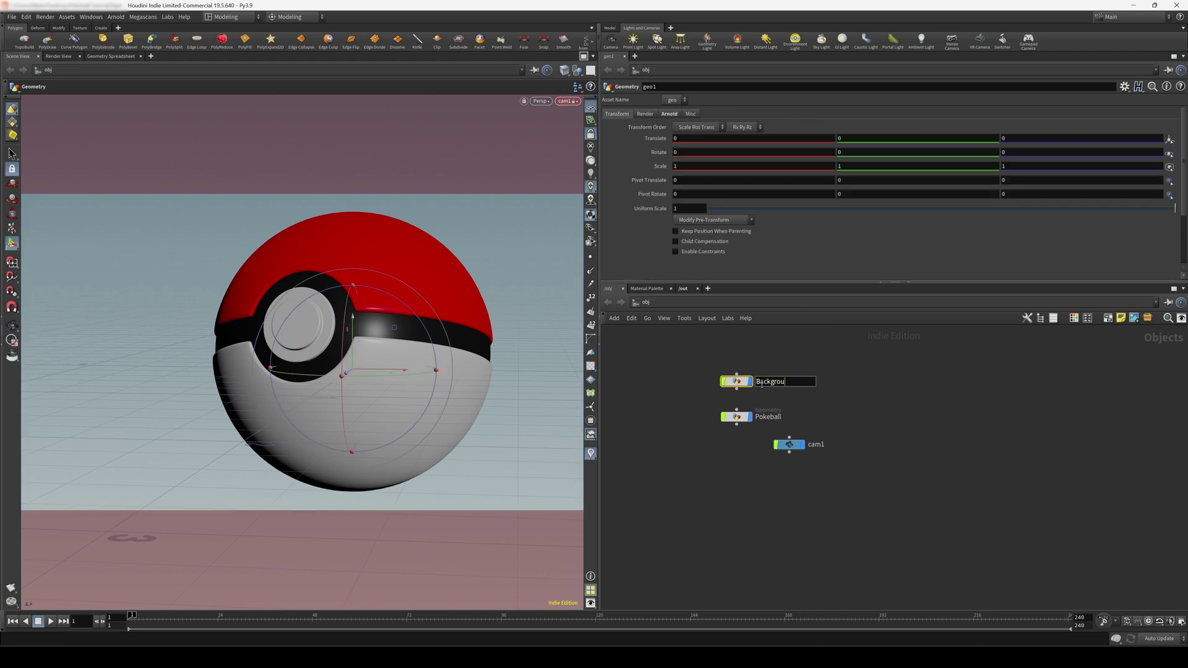
{"action": "type", "text": "nd"}
{"action": "key", "text": "Return"}
Create a Grid inside the Background object with 2 rows and 2 columns
{"action": "double_click", "coordinate": [737, 381]}
{"action": "key", "text": "Tab"}
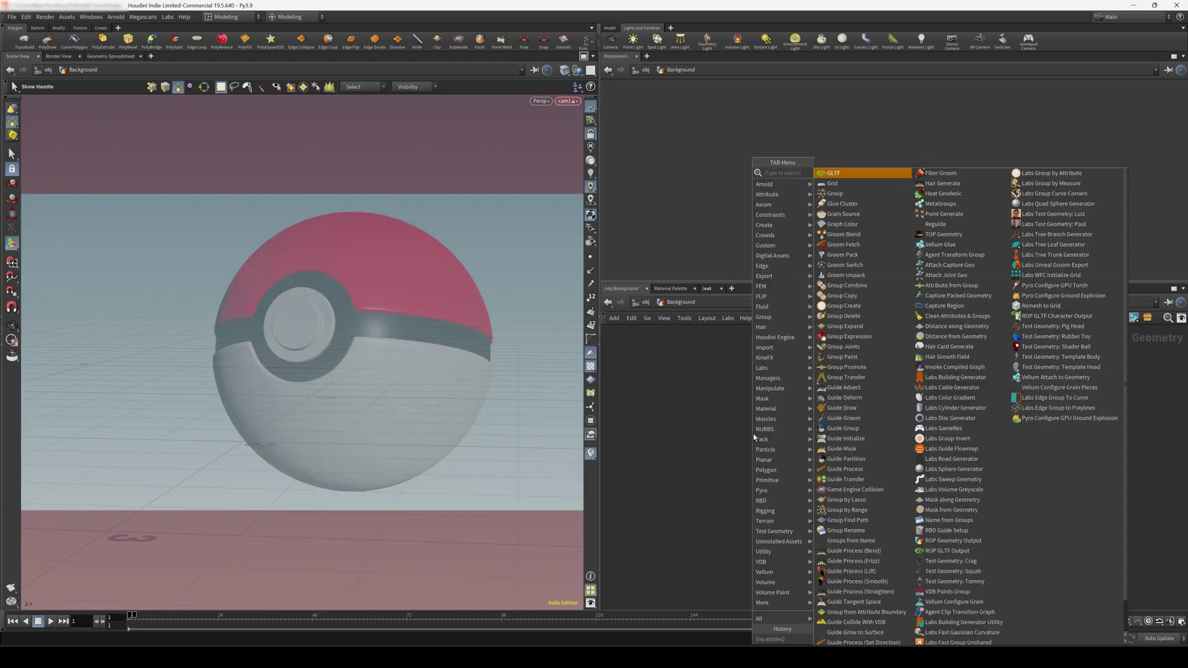
{"action": "type", "text": "gr"}
{"action": "left_click", "coordinate": [857, 174]}
{"action": "left_click", "coordinate": [753, 434]}
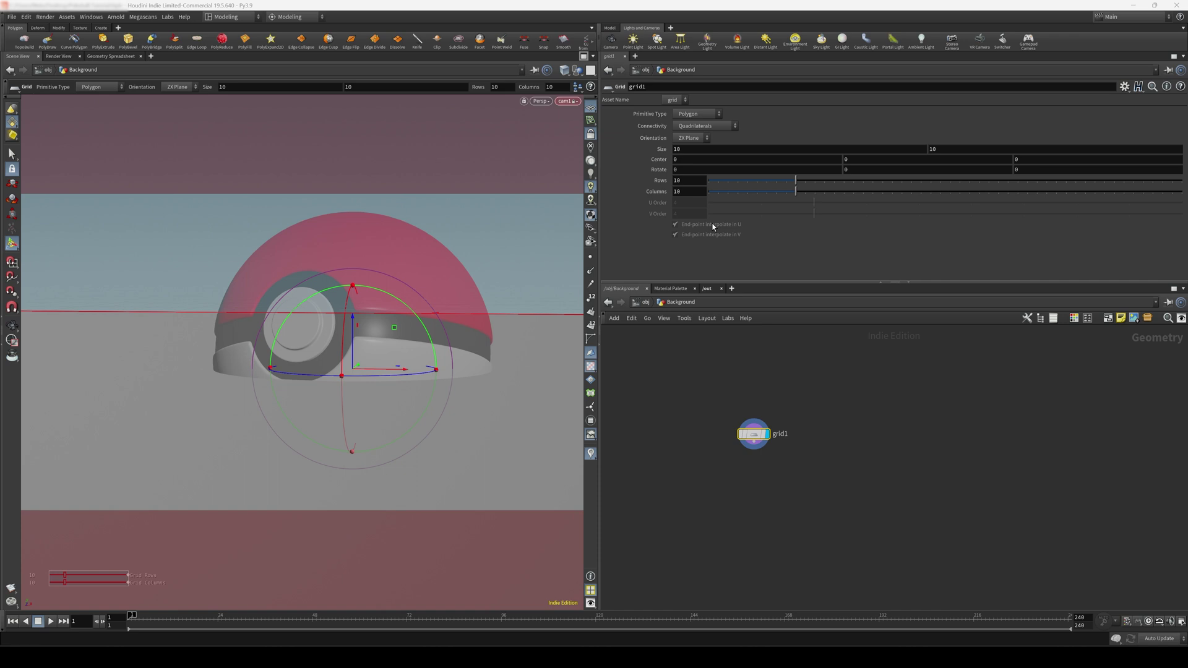
{"action": "double_click", "coordinate": [693, 181]}
{"action": "type", "text": "2"}
{"action": "key", "text": "Tab"}
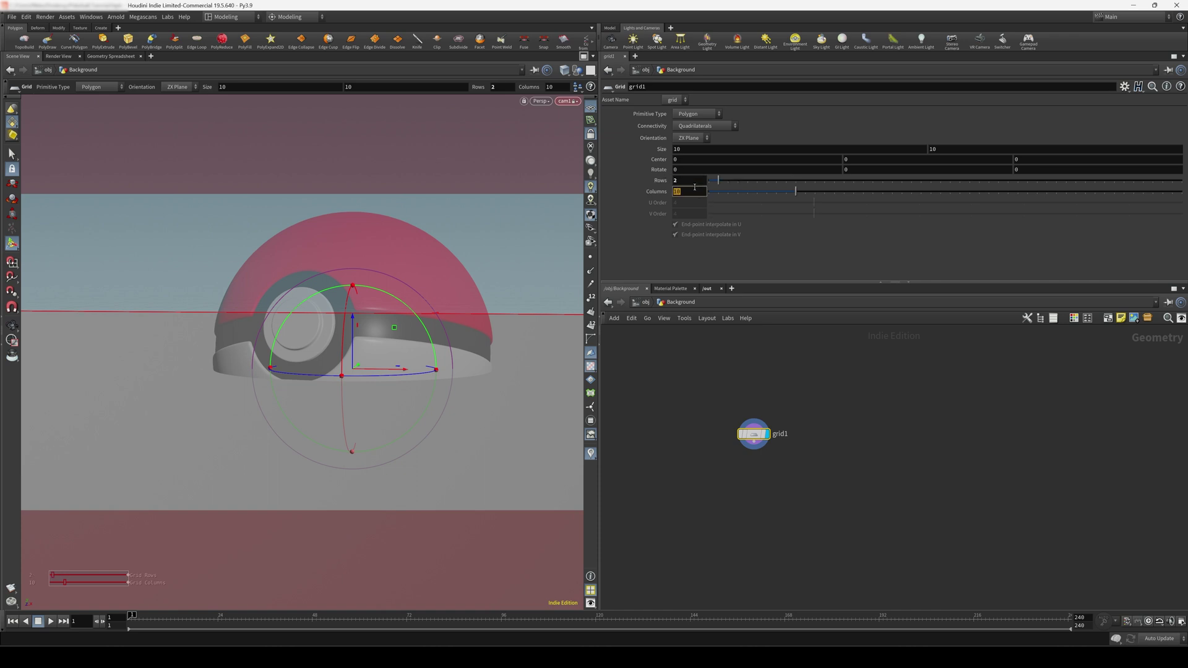
{"action": "key", "text": "Return"}
With the camera unlocked from the view, place the grid at centre Y -0.6 and rotate it about 4 degrees around Y
{"action": "left_click", "coordinate": [591, 134]}
{"action": "left_click_drag", "start_coordinate": [352, 328], "coordinate": [355, 459]}
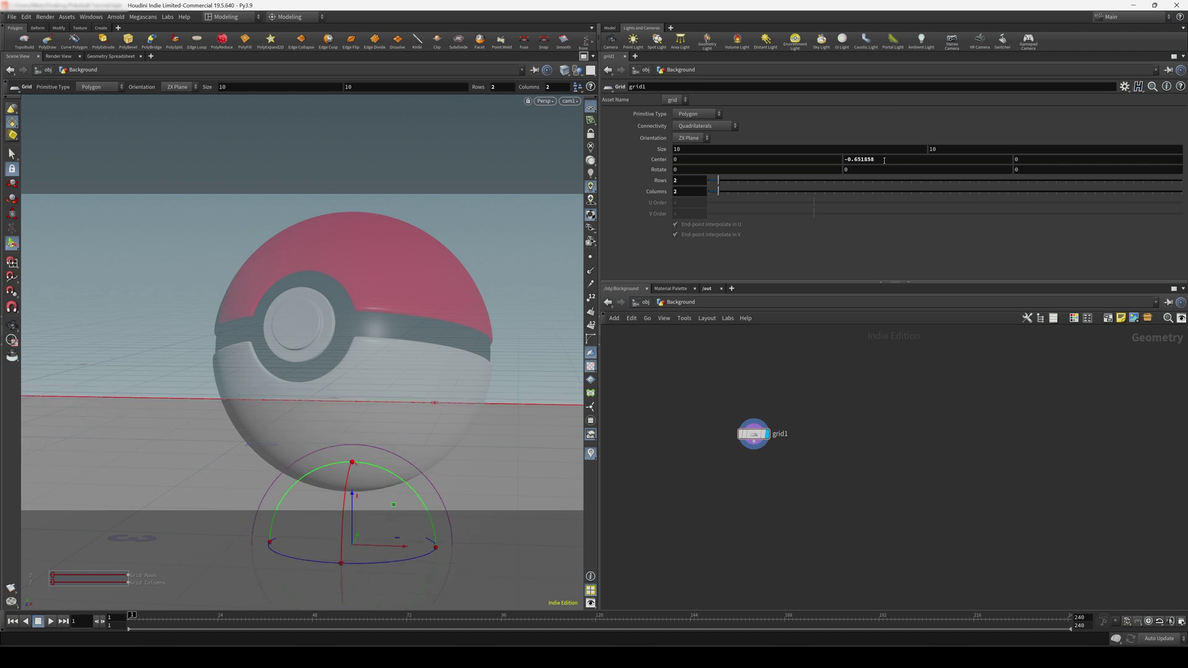
{"action": "key", "text": "BackSpace"}
{"action": "key", "text": "Return"}
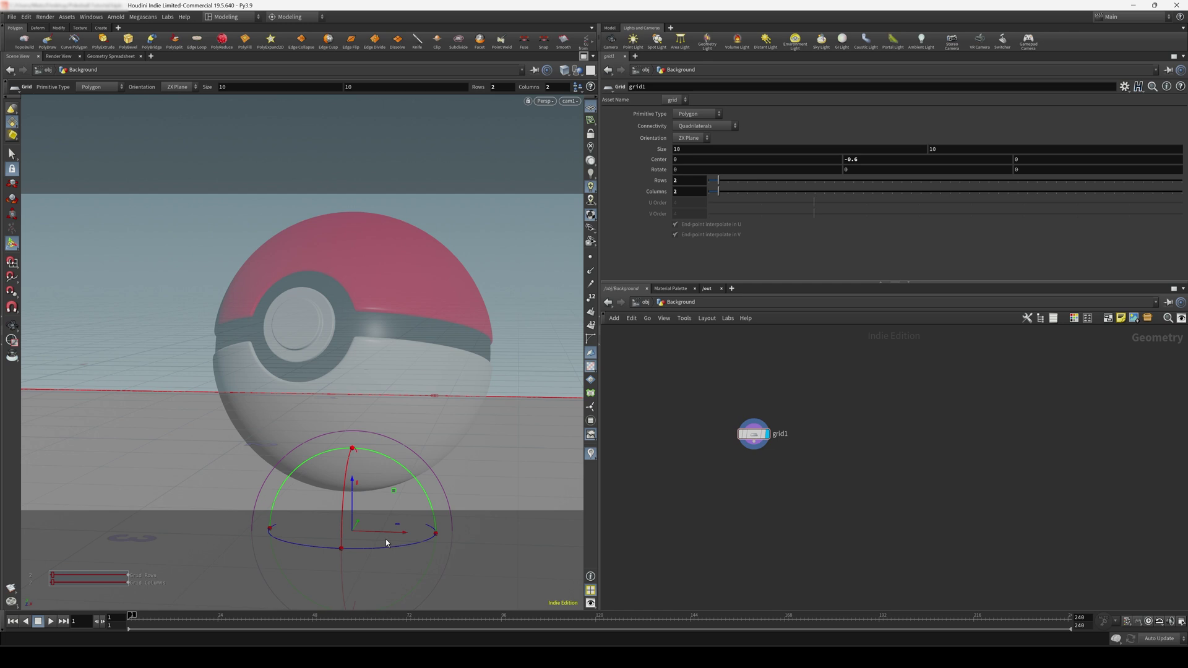
{"action": "left_click_drag", "start_coordinate": [384, 548], "coordinate": [392, 548]}
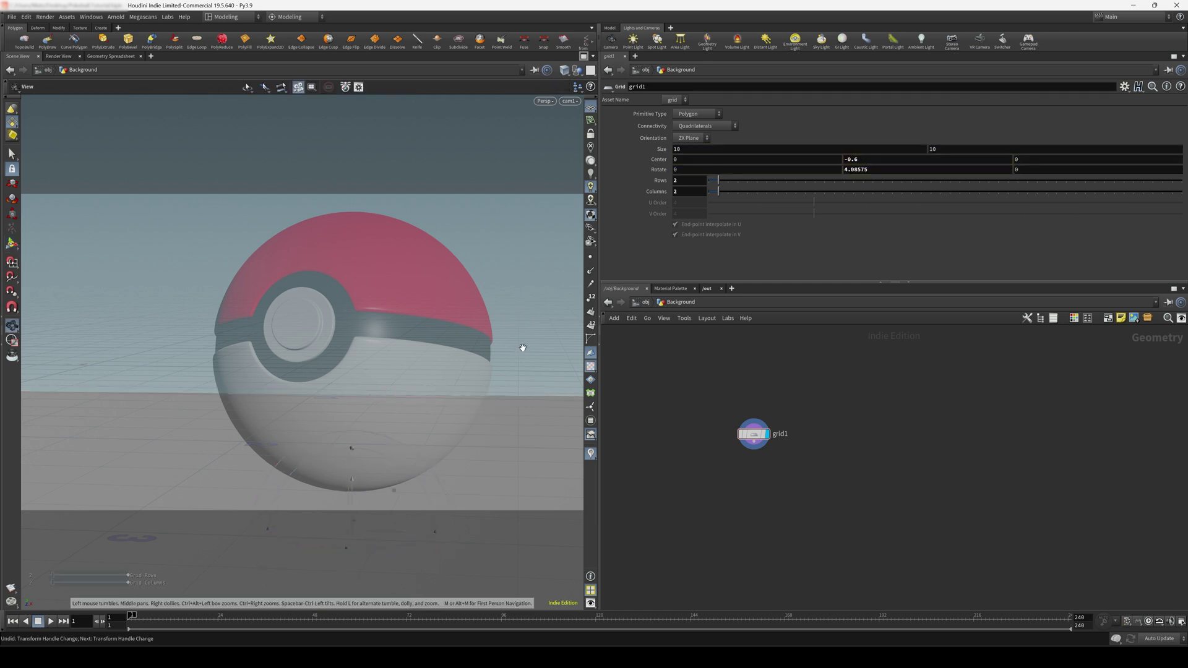
Select the back edge of the Background grid and apply a PolyExtrude to it, undoing the trial distance change
{"action": "right_click_drag", "start_coordinate": [522, 347], "coordinate": [384, 416], "text": "alt"}
{"action": "mouse_move", "coordinate": [383, 415]}
{"action": "left_mouse_down"}
{"action": "mouse_move", "coordinate": [379, 436]}
{"action": "mouse_move", "coordinate": [367, 425]}
{"action": "mouse_move", "coordinate": [392, 426]}
{"action": "mouse_move", "coordinate": [378, 422]}
{"action": "left_mouse_up"}
{"action": "key", "text": "s"}
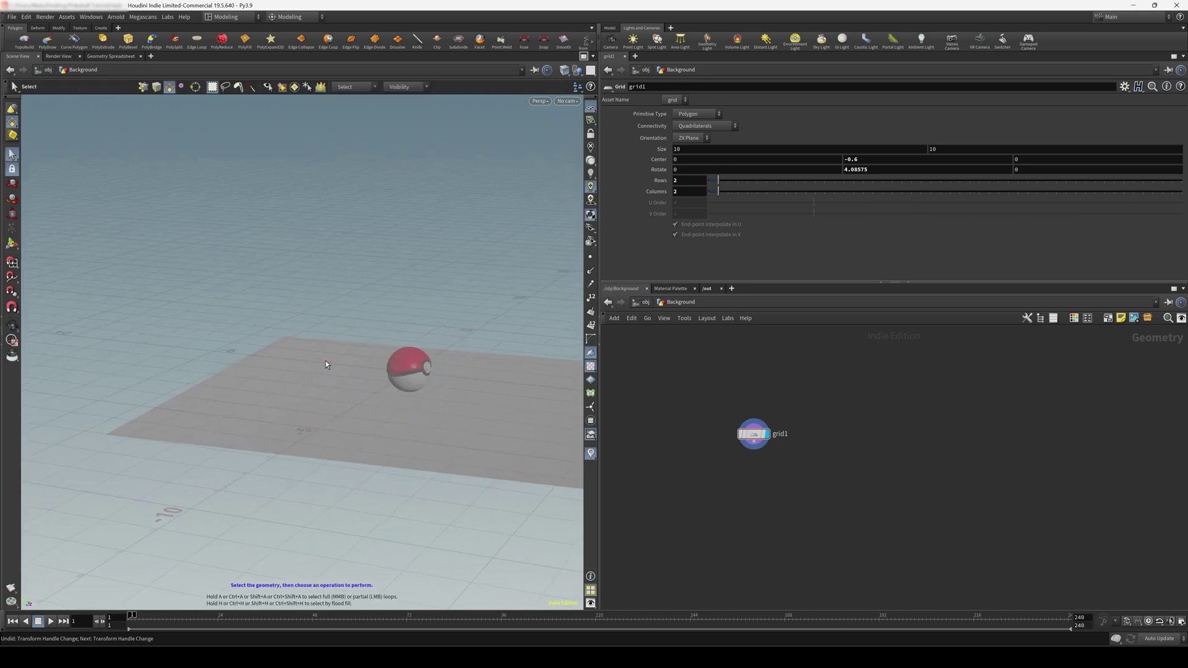
{"action": "left_click", "coordinate": [325, 362]}
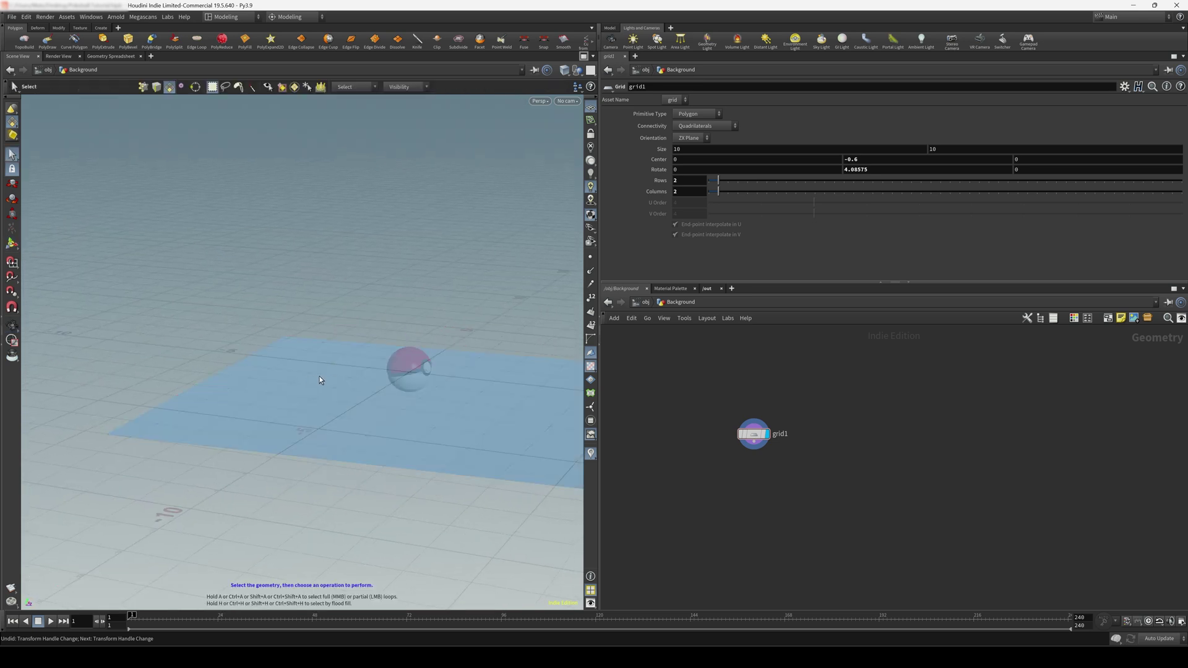
{"action": "key", "text": "3"}
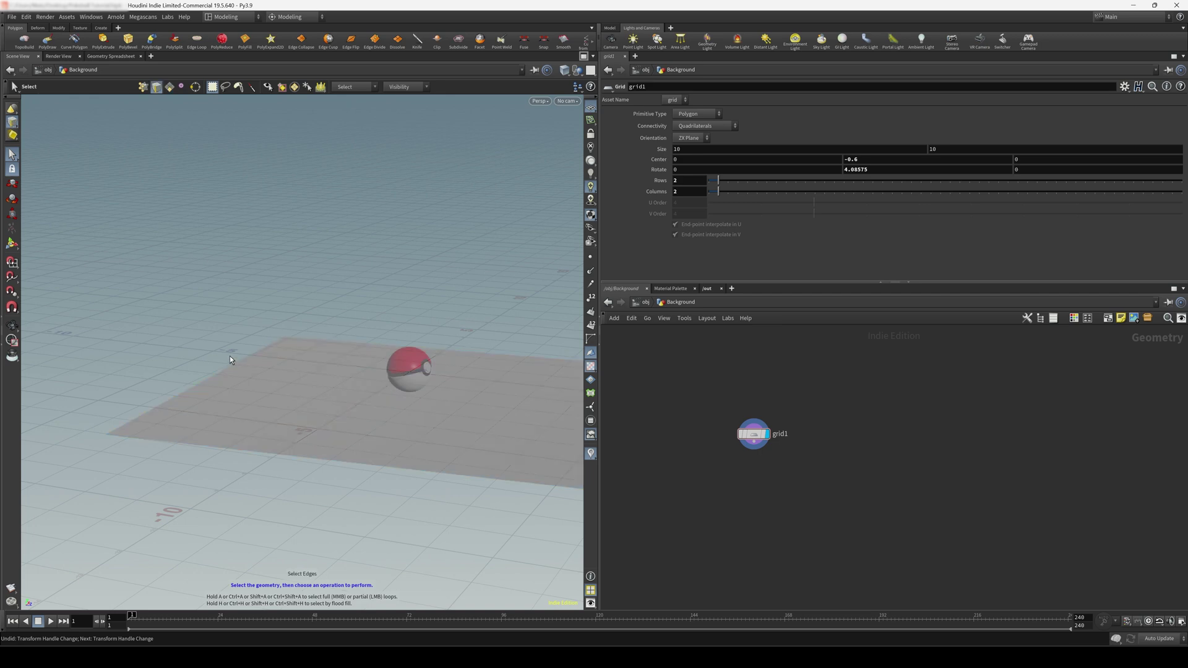
{"action": "left_click_drag", "start_coordinate": [159, 353], "coordinate": [309, 376]}
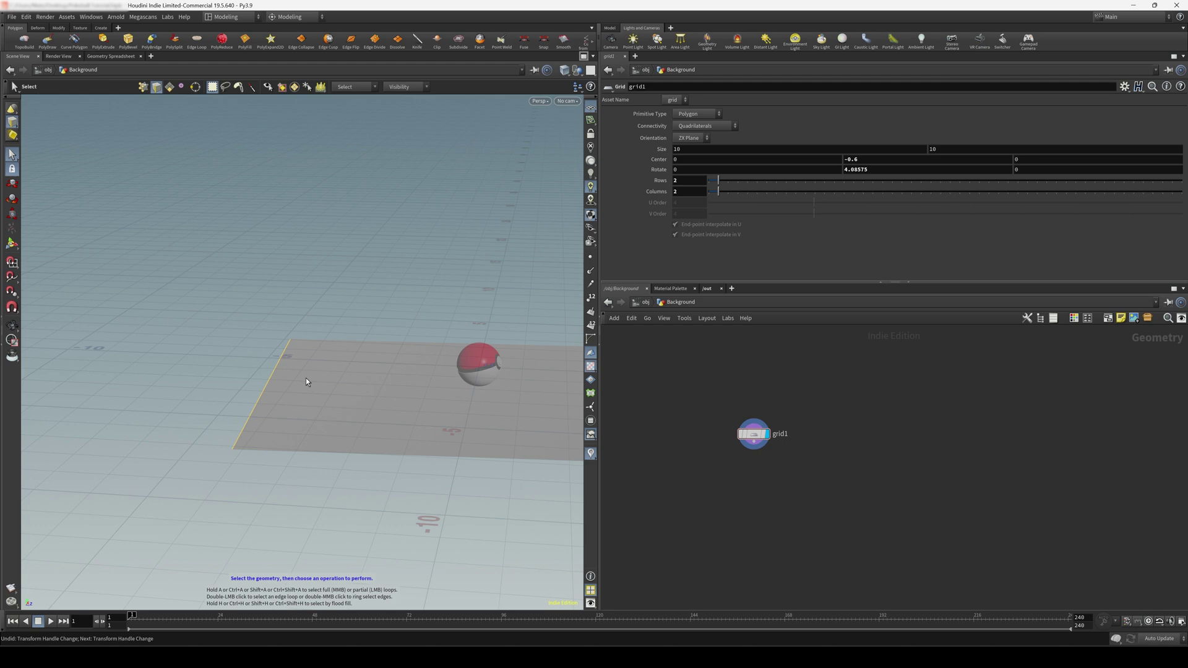
{"action": "key", "text": "c"}
{"action": "left_click", "coordinate": [400, 378]}
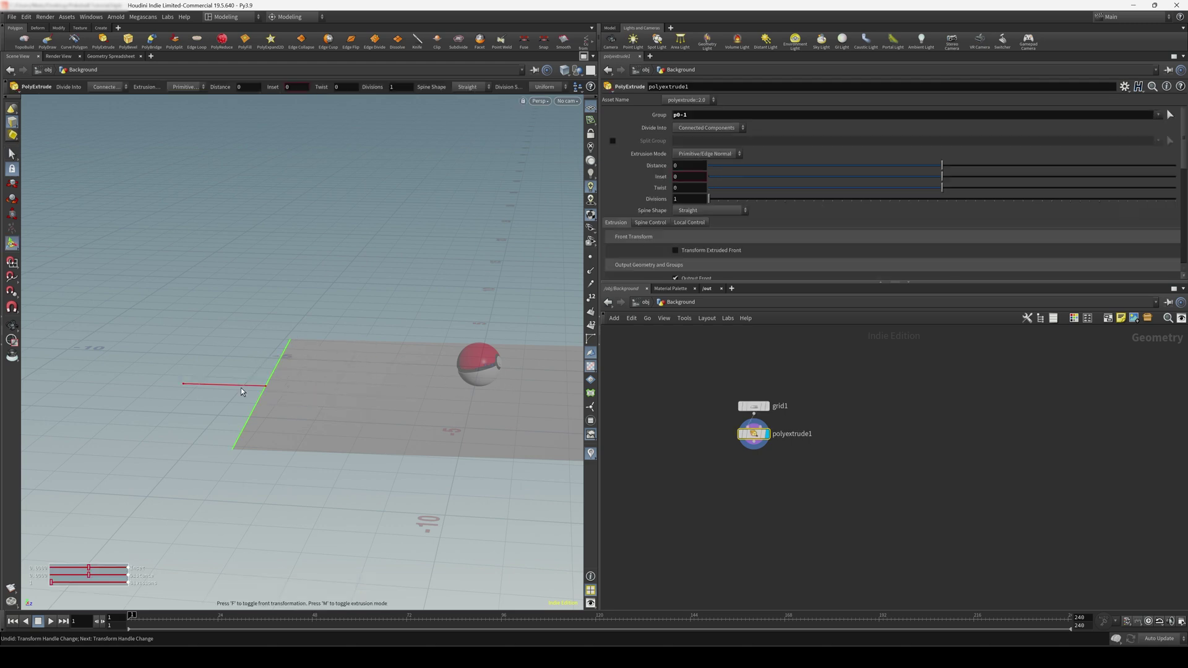
{"action": "left_click_drag", "start_coordinate": [242, 385], "coordinate": [177, 383]}
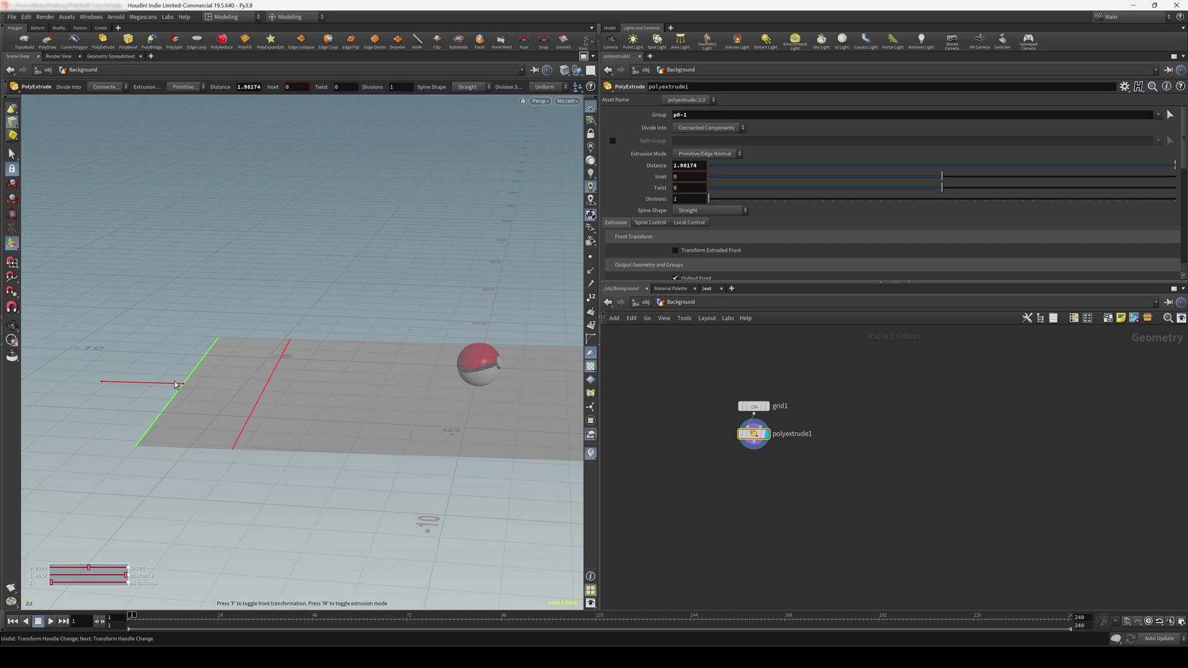
{"action": "key", "text": "ctrl+z"}
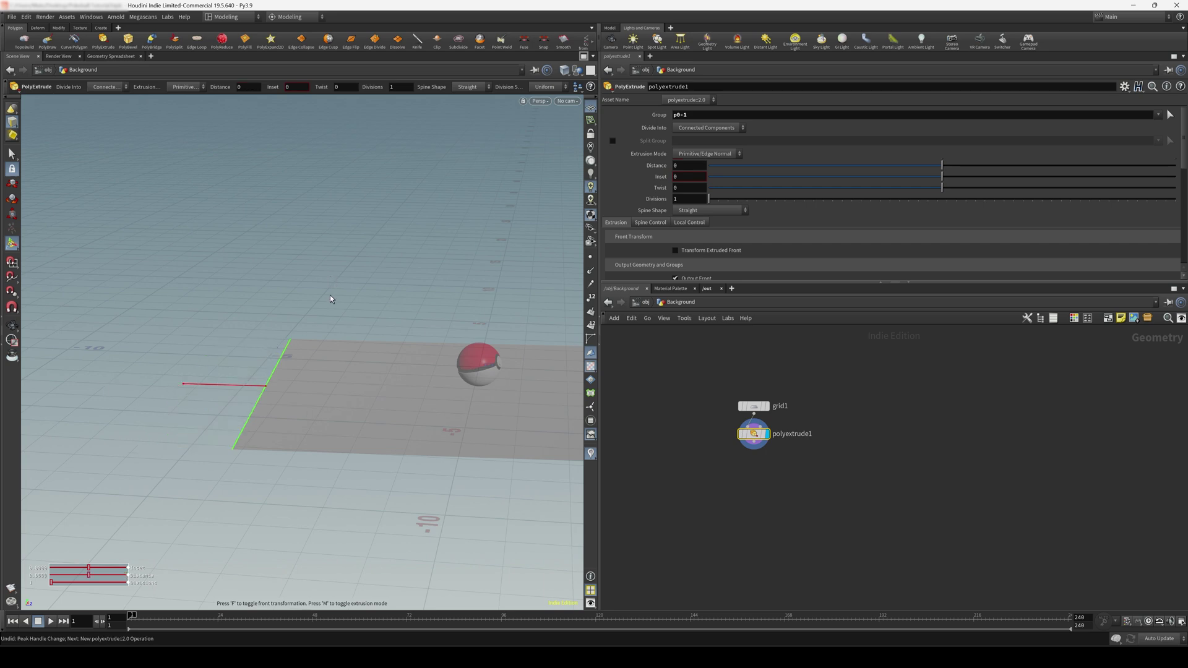
Transform the extruded front in Global space and raise it 7 units in Y to form an upright back wall
{"action": "key", "text": "f"}
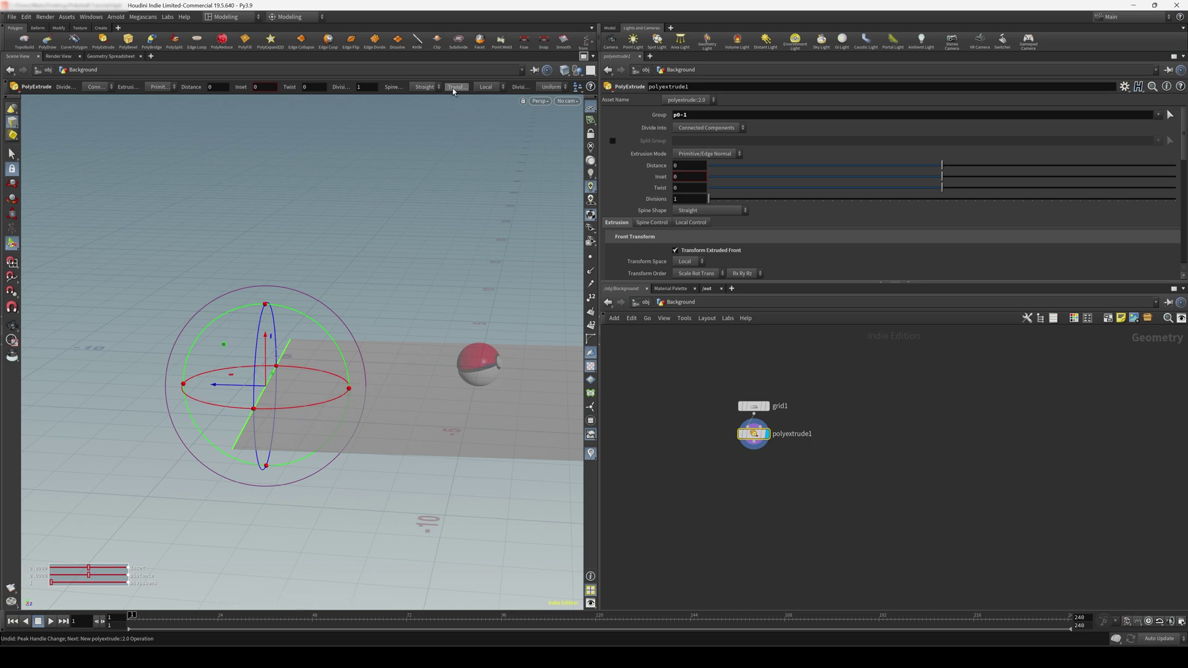
{"action": "left_click", "coordinate": [486, 87]}
{"action": "left_click", "coordinate": [490, 102]}
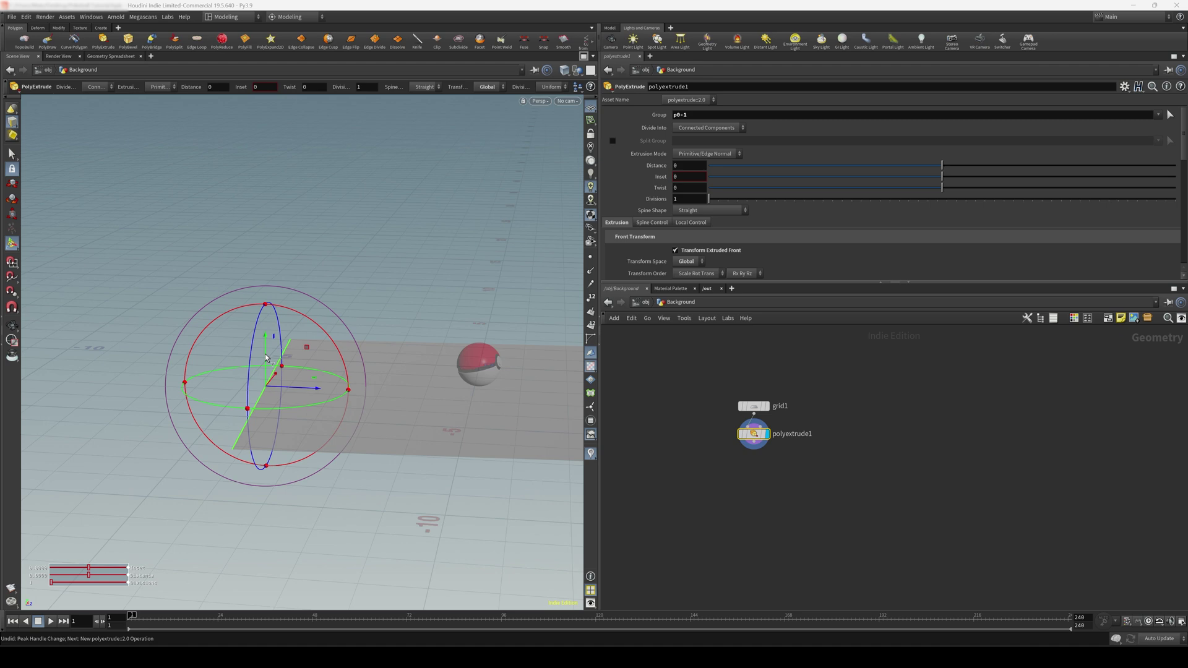
{"action": "left_click_drag", "start_coordinate": [267, 358], "coordinate": [265, 135]}
{"action": "key", "text": "f"}
{"action": "scroll", "coordinate": [829, 219], "scroll_direction": "down", "scroll_amount": 3}
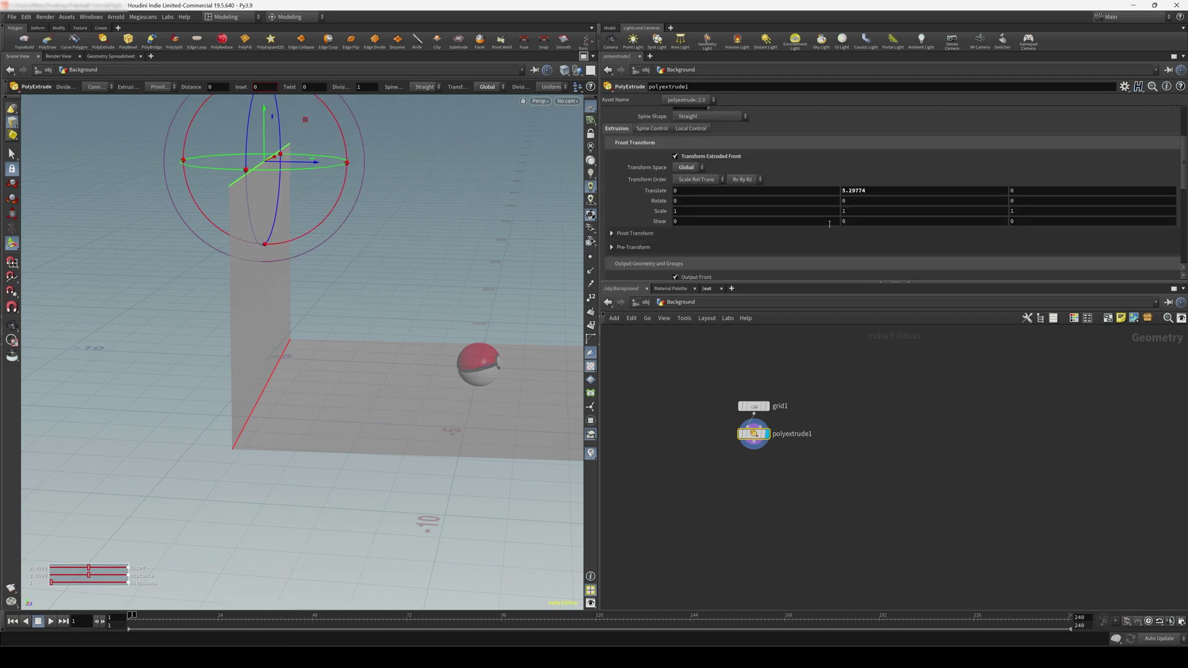
{"action": "double_click", "coordinate": [859, 191]}
{"action": "type", "text": "7"}
{"action": "key", "text": "Return"}
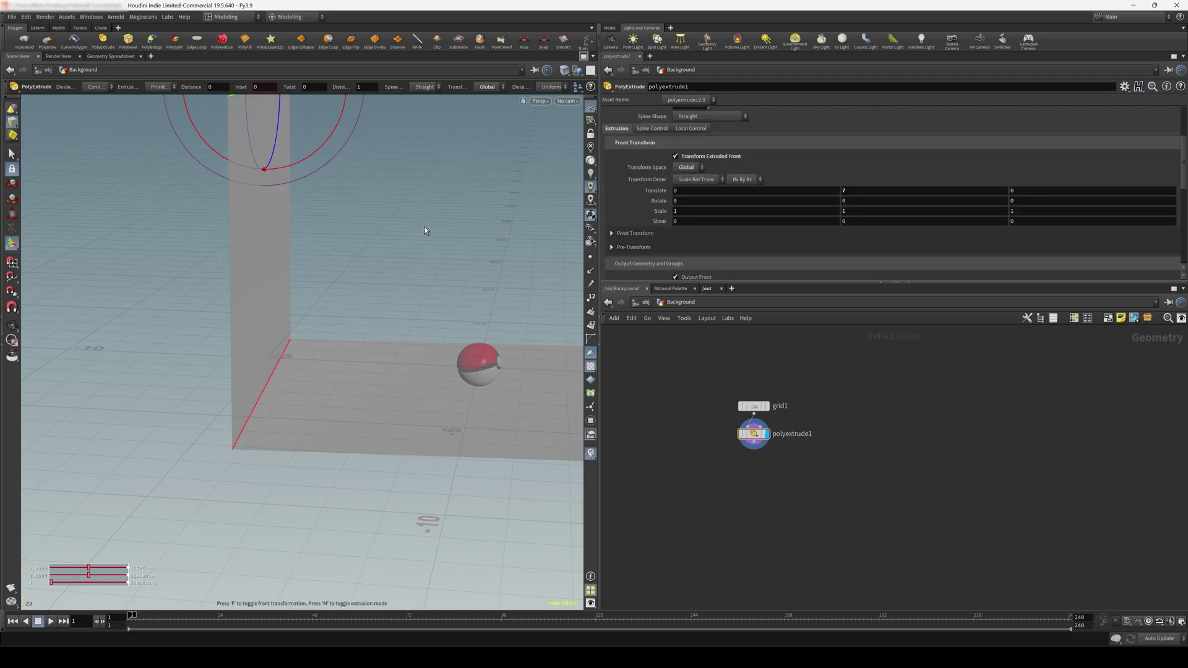
PolyBevel the edge between floor and back wall with a distance of about 1.78 and 6 divisions
{"action": "left_click_drag", "start_coordinate": [424, 231], "coordinate": [367, 339], "text": "alt"}
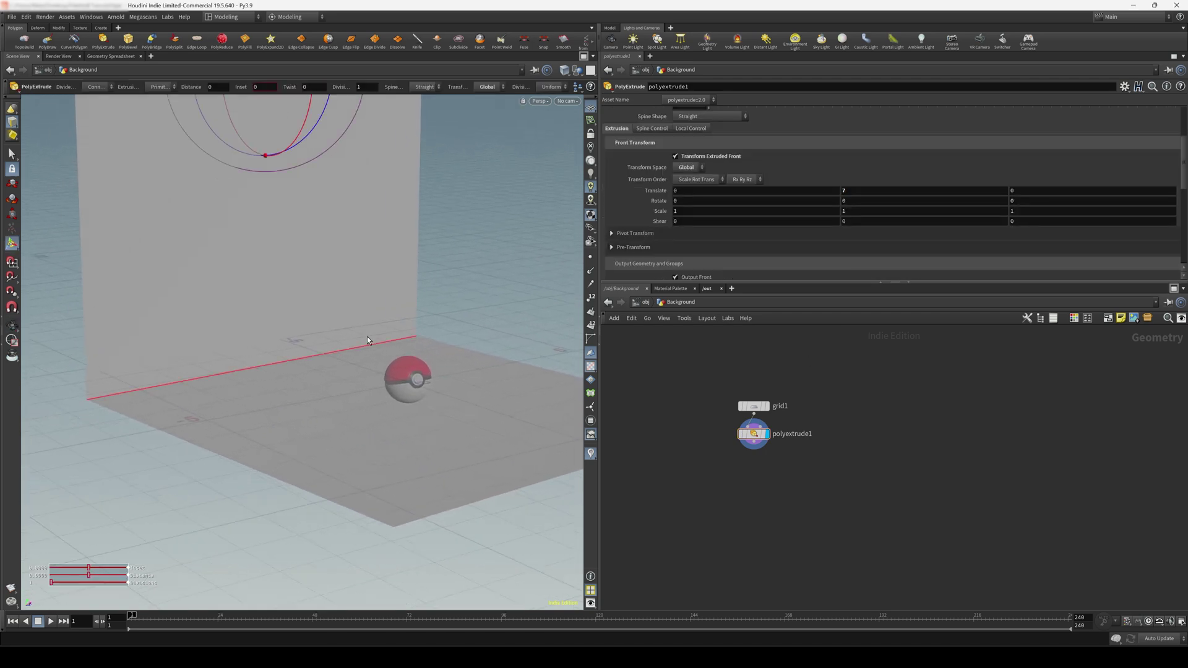
{"action": "key", "text": "s"}
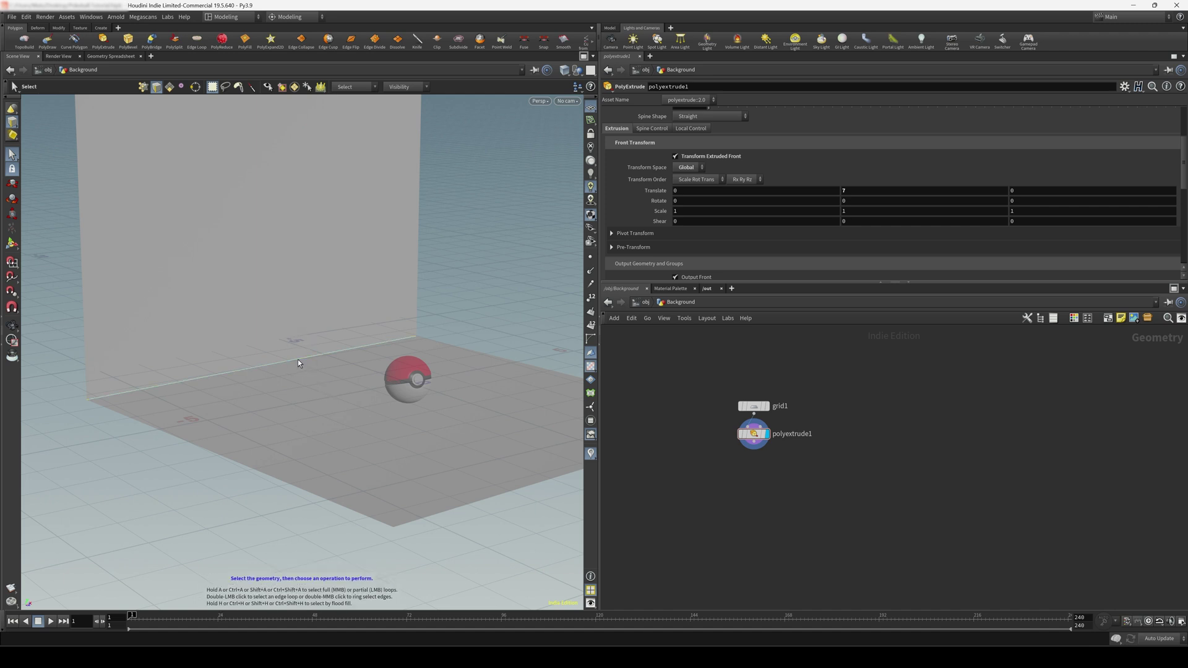
{"action": "key", "text": "c"}
{"action": "left_click", "coordinate": [384, 364]}
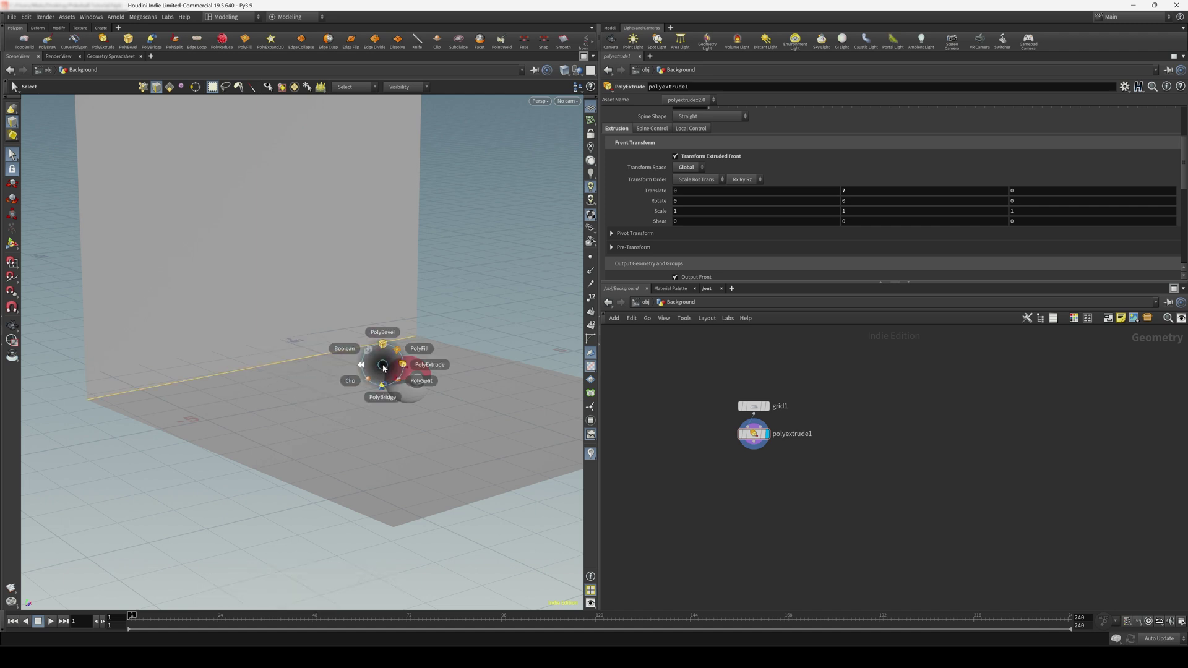
{"action": "left_click", "coordinate": [378, 305]}
{"action": "left_click_drag", "start_coordinate": [377, 304], "coordinate": [450, 303]}
{"action": "scroll", "coordinate": [374, 328], "scroll_direction": "up", "scroll_amount": 5}
{"action": "left_click_drag", "start_coordinate": [351, 325], "coordinate": [358, 328]}
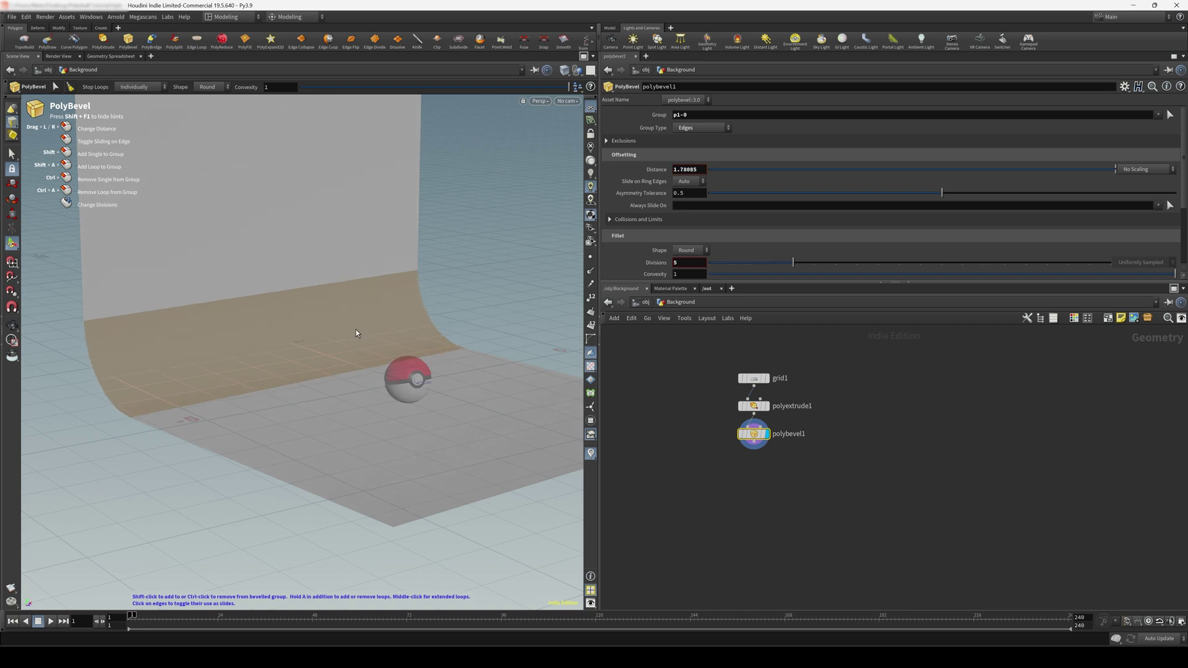
{"action": "scroll", "coordinate": [354, 330], "scroll_direction": "down", "scroll_amount": 1}
{"action": "left_click_drag", "start_coordinate": [554, 315], "coordinate": [416, 326], "text": "alt"}
{"action": "right_click_drag", "start_coordinate": [416, 326], "coordinate": [388, 335], "text": "alt"}
{"action": "scroll", "coordinate": [395, 319], "scroll_direction": "up", "scroll_amount": 1}
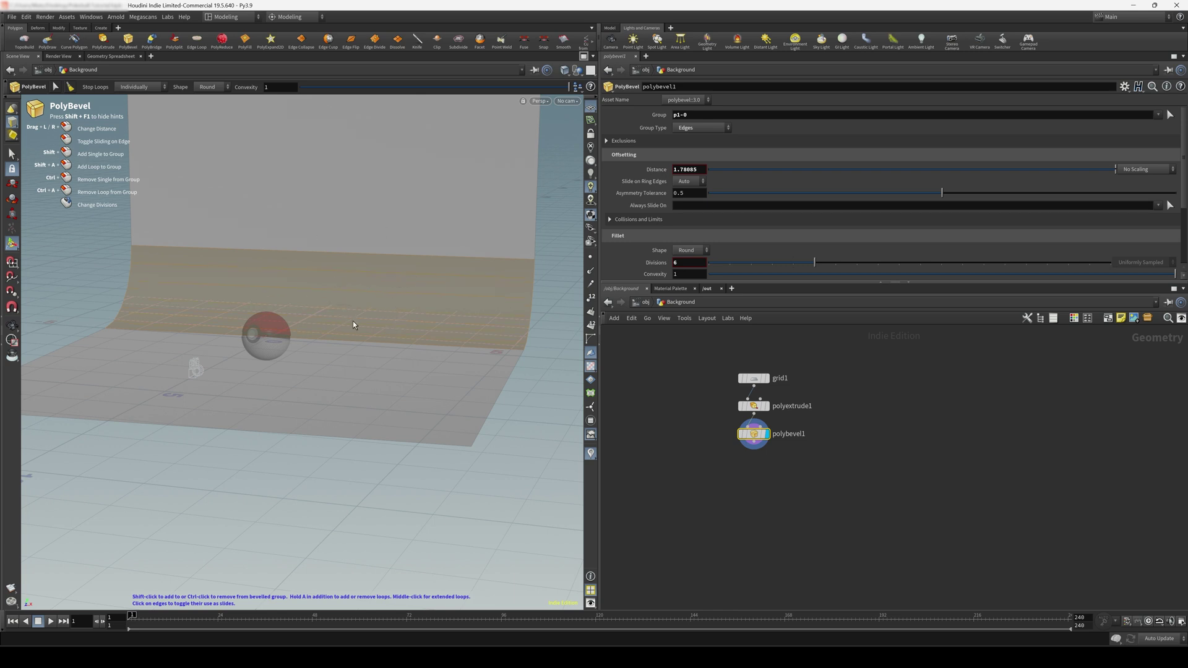
Add a Subdivide node after the bevel, line up the node chain and display the subdivided backdrop
{"action": "left_click", "coordinate": [722, 468]}
{"action": "left_click_drag", "start_coordinate": [367, 370], "coordinate": [427, 382], "text": "alt"}
{"action": "right_click_drag", "start_coordinate": [427, 383], "coordinate": [373, 408], "text": "alt"}
{"action": "left_click_drag", "start_coordinate": [374, 408], "coordinate": [480, 428], "text": "alt"}
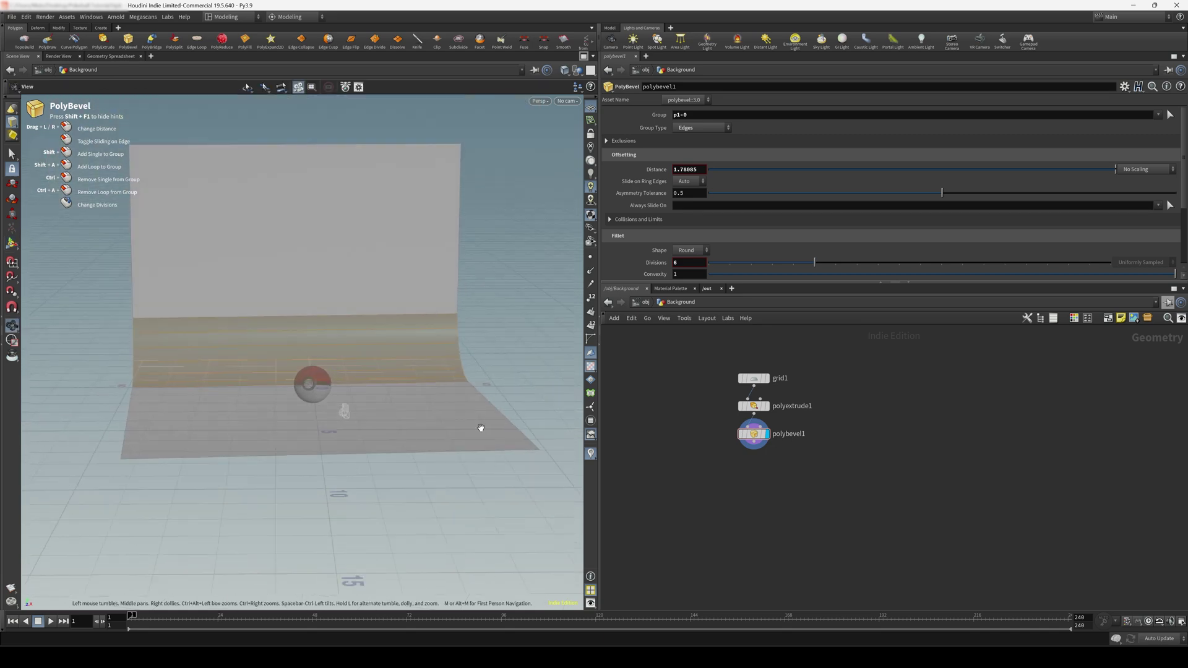
{"action": "left_click", "coordinate": [758, 445]}
{"action": "key", "text": "Tab"}
{"action": "type", "text": "sub"}
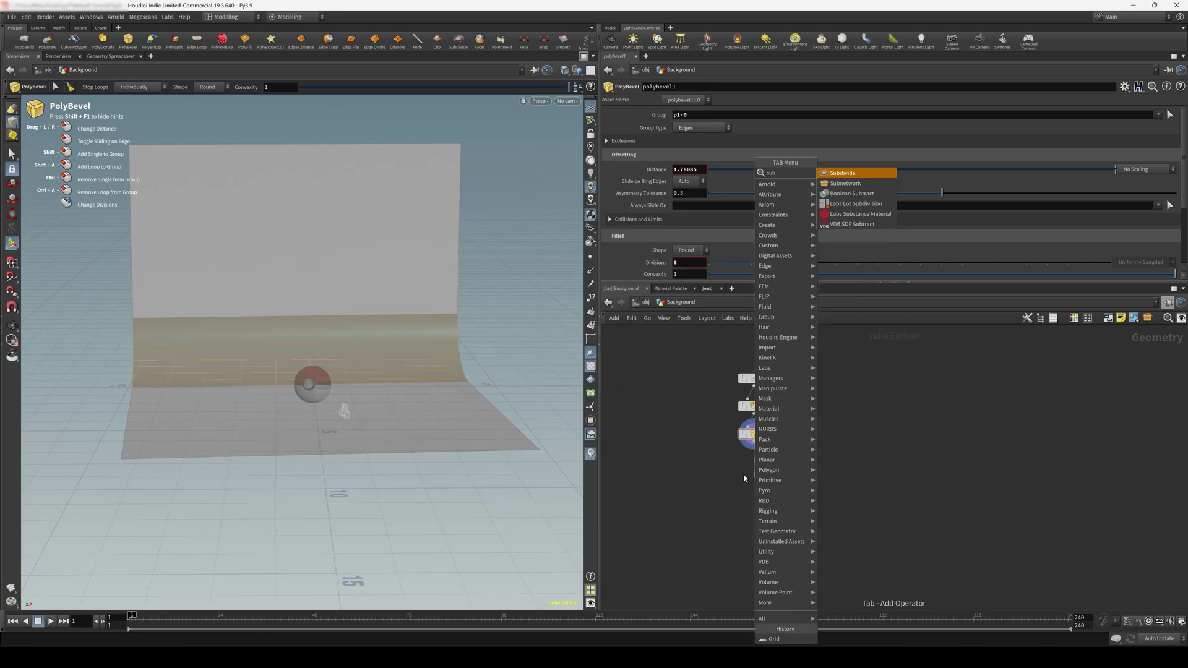
{"action": "key", "text": "Return"}
{"action": "left_click", "coordinate": [750, 480]}
{"action": "left_click", "coordinate": [768, 481]}
{"action": "key", "text": "ctrl+a"}
{"action": "key", "text": "l"}
{"action": "left_click", "coordinate": [753, 472]}
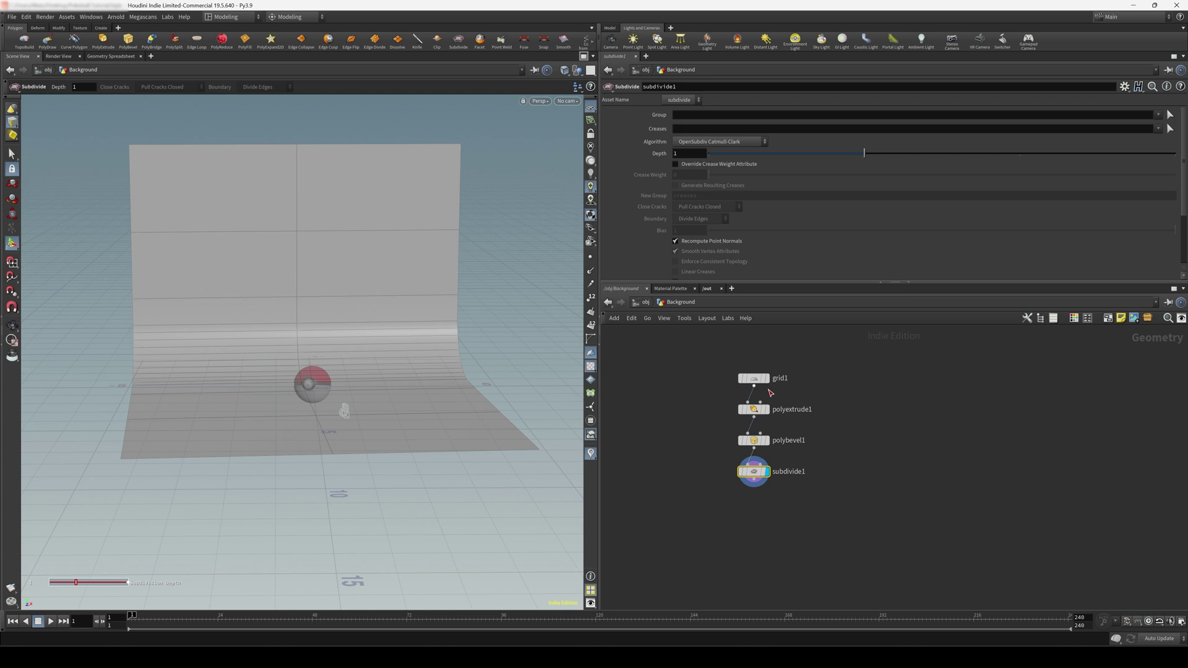
Set the Subdivide depth to 2
{"action": "double_click", "coordinate": [697, 153]}
{"action": "type", "text": "2"}
{"action": "key", "text": "Return"}
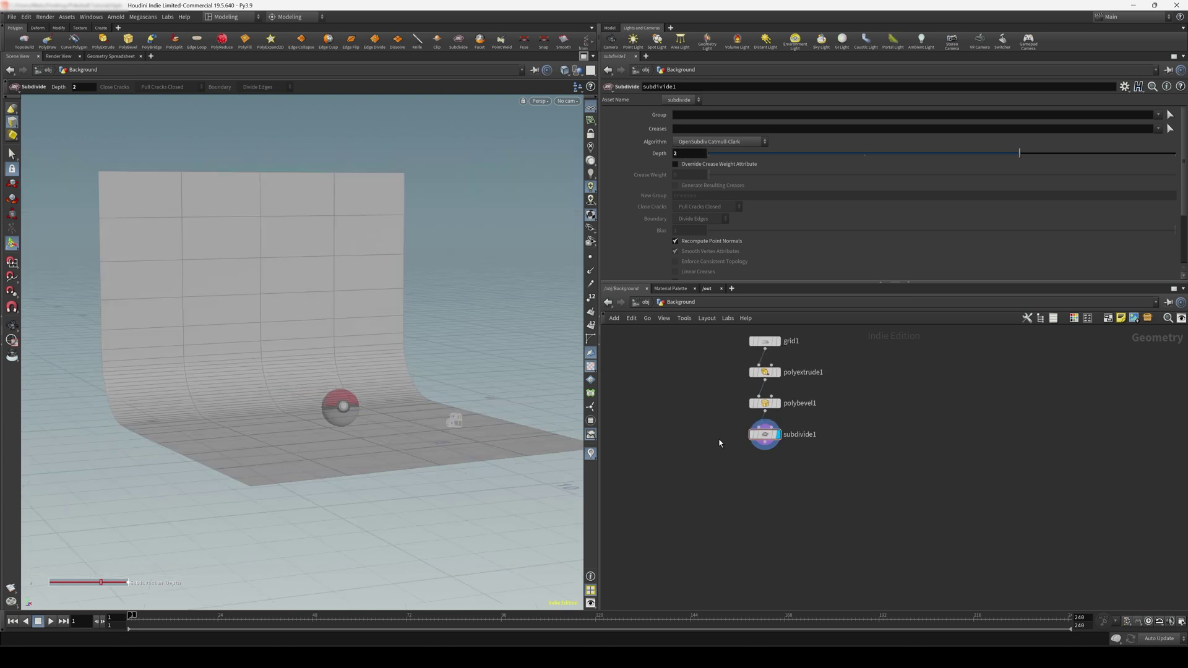
Add a Labs Soften Normals node below the Subdivide node
{"action": "key", "text": "Tab"}
{"action": "type", "text": "soft"}
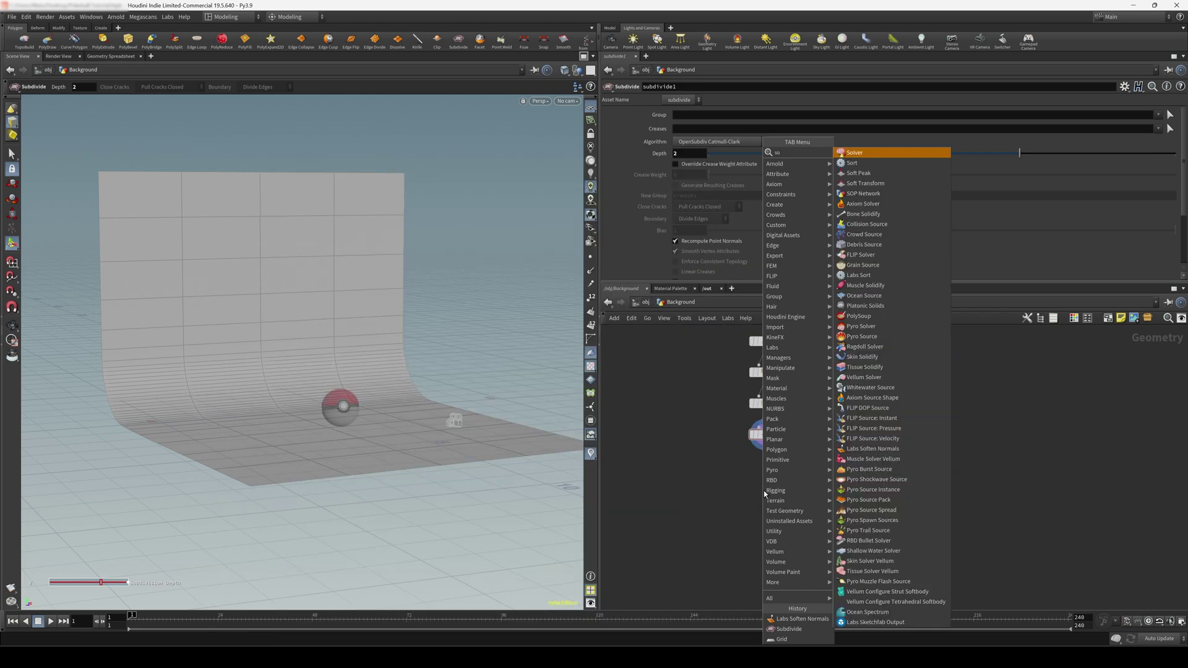
{"action": "key", "text": "Return"}
{"action": "left_click", "coordinate": [763, 491]}
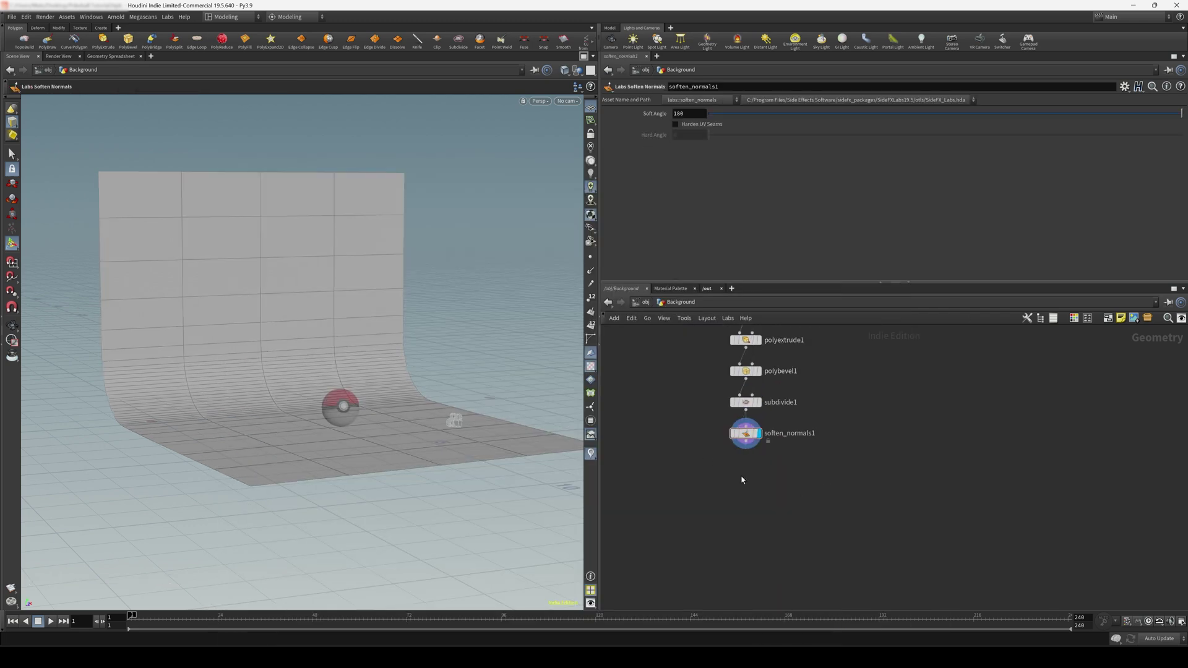
Add a Null at the end of the backdrop's node chain and name it OUT_background
{"action": "left_click", "coordinate": [745, 441]}
{"action": "key", "text": "Tab"}
{"action": "mouse_move", "coordinate": [753, 535]}
{"action": "type", "text": "null"}
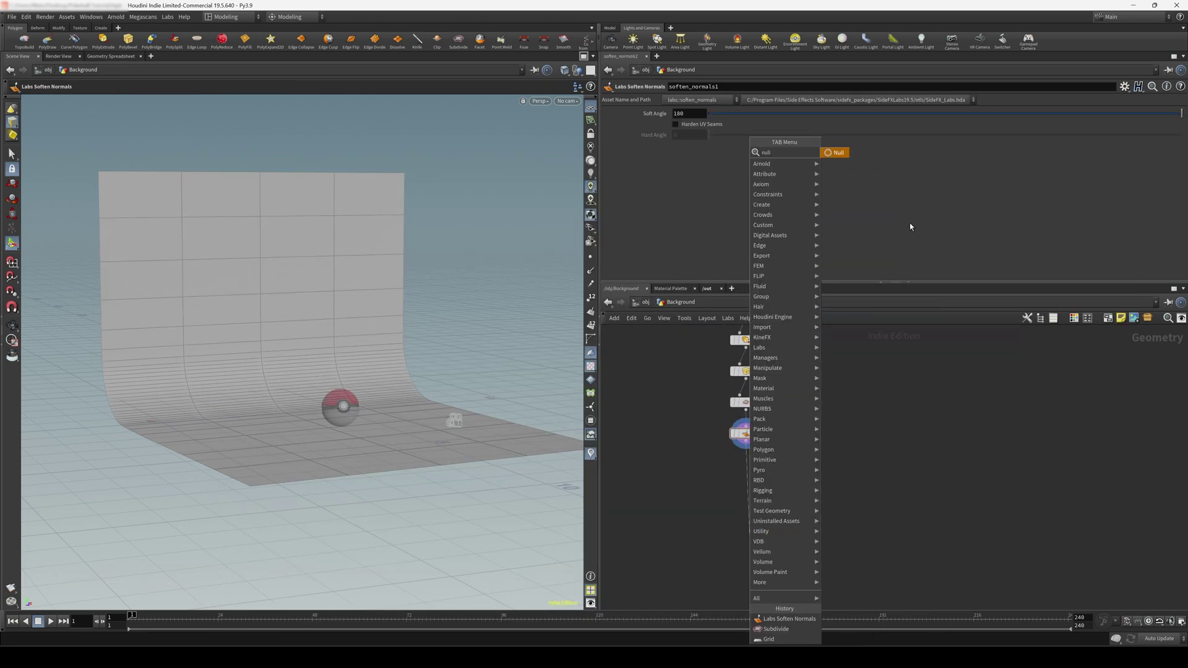
{"action": "key", "text": "Return"}
{"action": "double_click", "coordinate": [772, 529]}
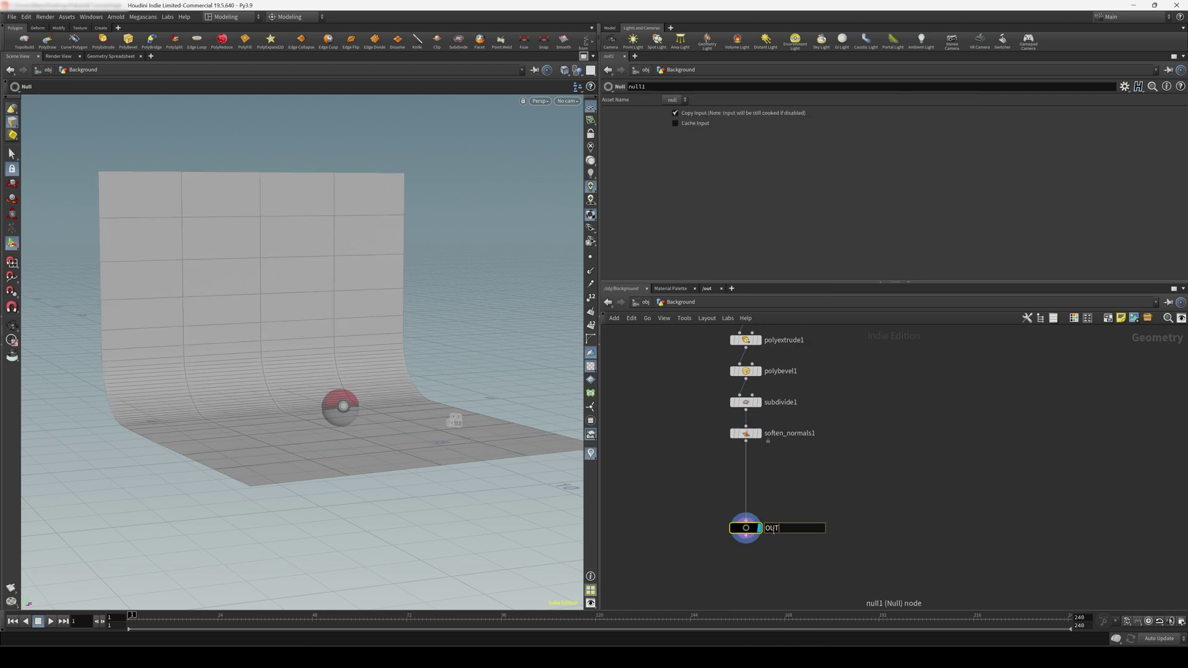
{"action": "type", "text": "OUT_background"}
{"action": "key", "text": "Return"}
Look through cam1 and set the grid's centre to X 0.35 and Z 1.85
{"action": "key", "text": "h"}
{"action": "left_click", "coordinate": [576, 102]}
{"action": "left_click", "coordinate": [575, 148]}
{"action": "left_click", "coordinate": [786, 351]}
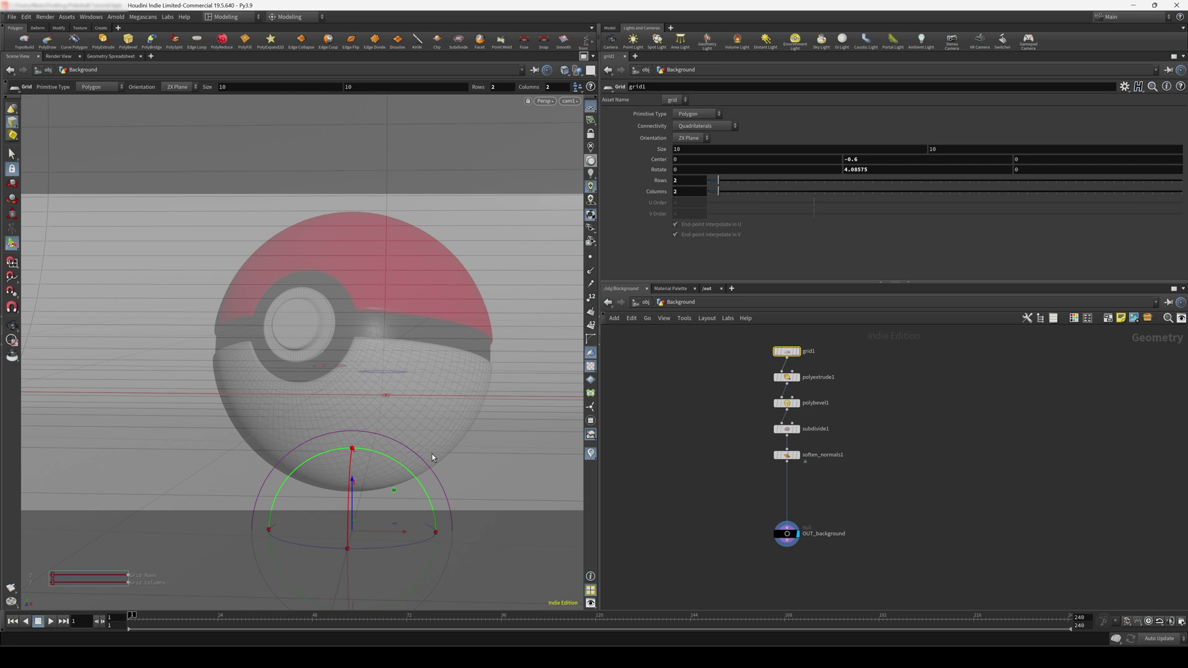
{"action": "left_click_drag", "start_coordinate": [357, 524], "coordinate": [283, 637]}
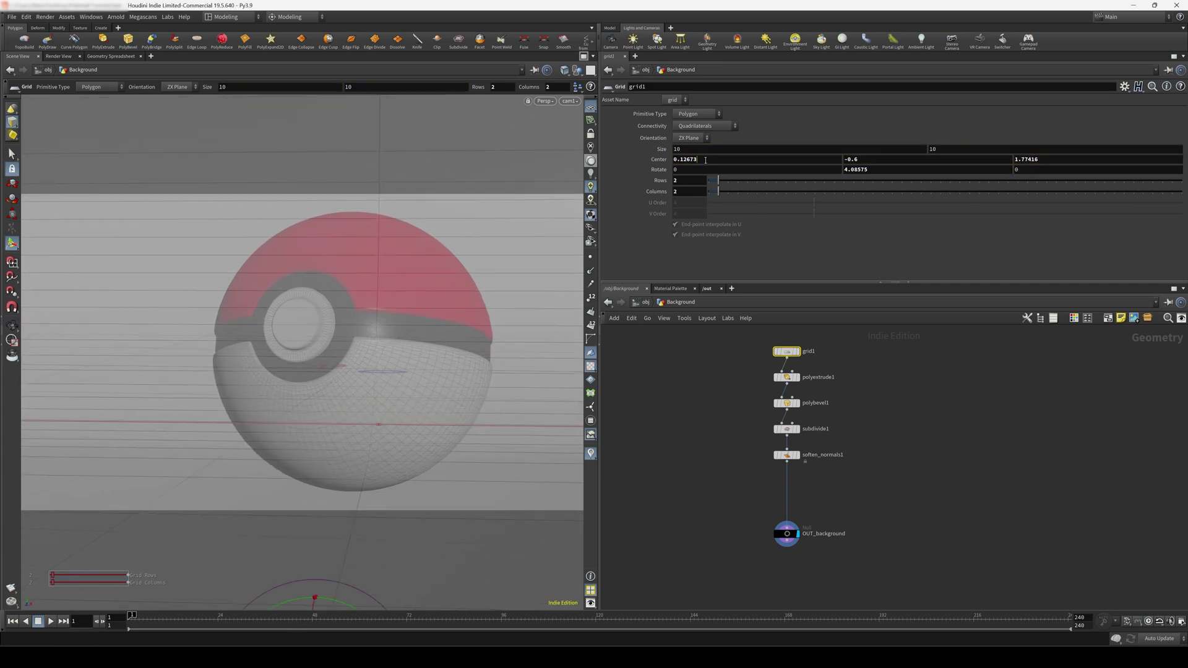
{"action": "left_click_drag", "start_coordinate": [700, 160], "coordinate": [680, 160]}
{"action": "type", "text": "35"}
{"action": "key", "text": "Return"}
{"action": "left_click", "coordinate": [1027, 160]}
{"action": "type", "text": "1.85"}
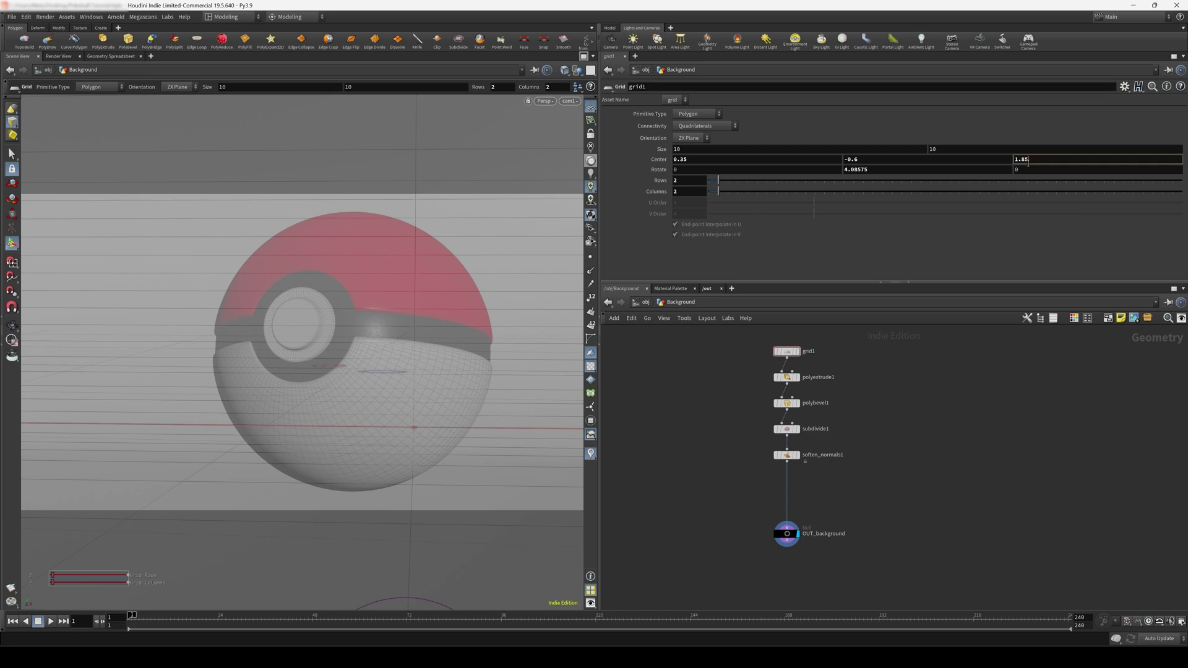
{"action": "key", "text": "Return"}
Set the grid's Y rotation to 4 degrees
{"action": "left_click_drag", "start_coordinate": [887, 171], "coordinate": [849, 170]}
{"action": "key", "text": "BackSpace"}
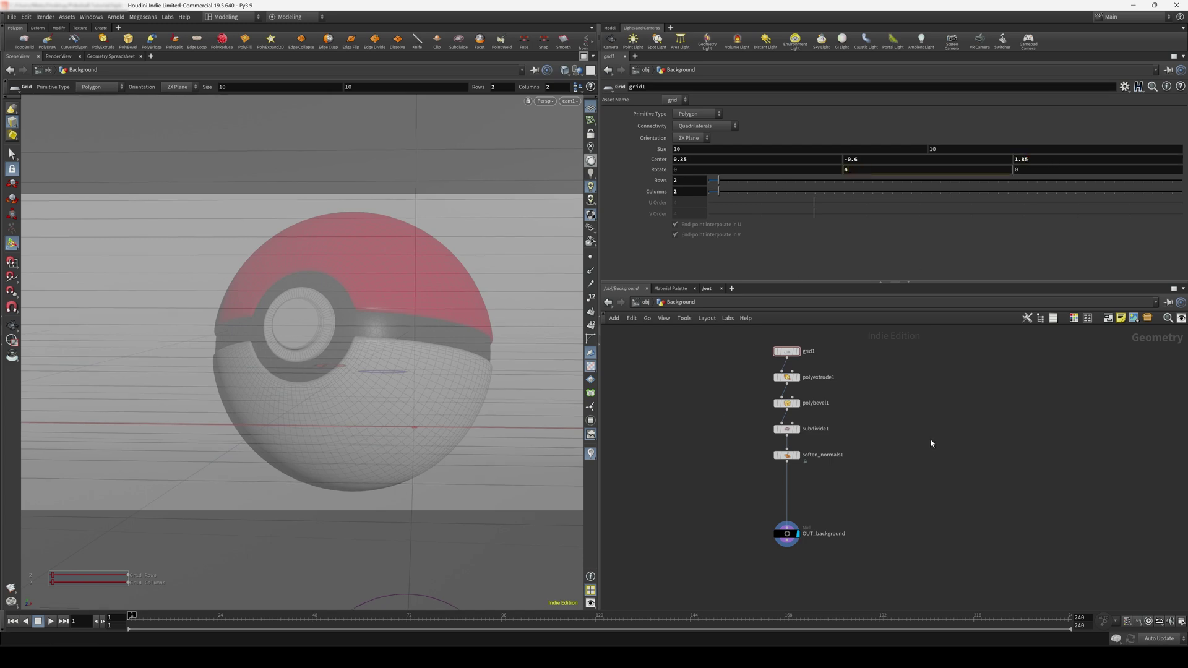
{"action": "key", "text": "Return"}
Outside the camera view, lower the backdrop's grid to a centre Y of about -1.21
{"action": "scroll", "coordinate": [297, 396], "scroll_direction": "down", "scroll_amount": 5}
{"action": "left_click_drag", "start_coordinate": [297, 396], "coordinate": [433, 309], "text": "alt"}
{"action": "scroll", "coordinate": [430, 303], "scroll_direction": "down", "scroll_amount": 4}
{"action": "left_click_drag", "start_coordinate": [703, 375], "coordinate": [795, 353]}
{"action": "left_click", "coordinate": [788, 351]}
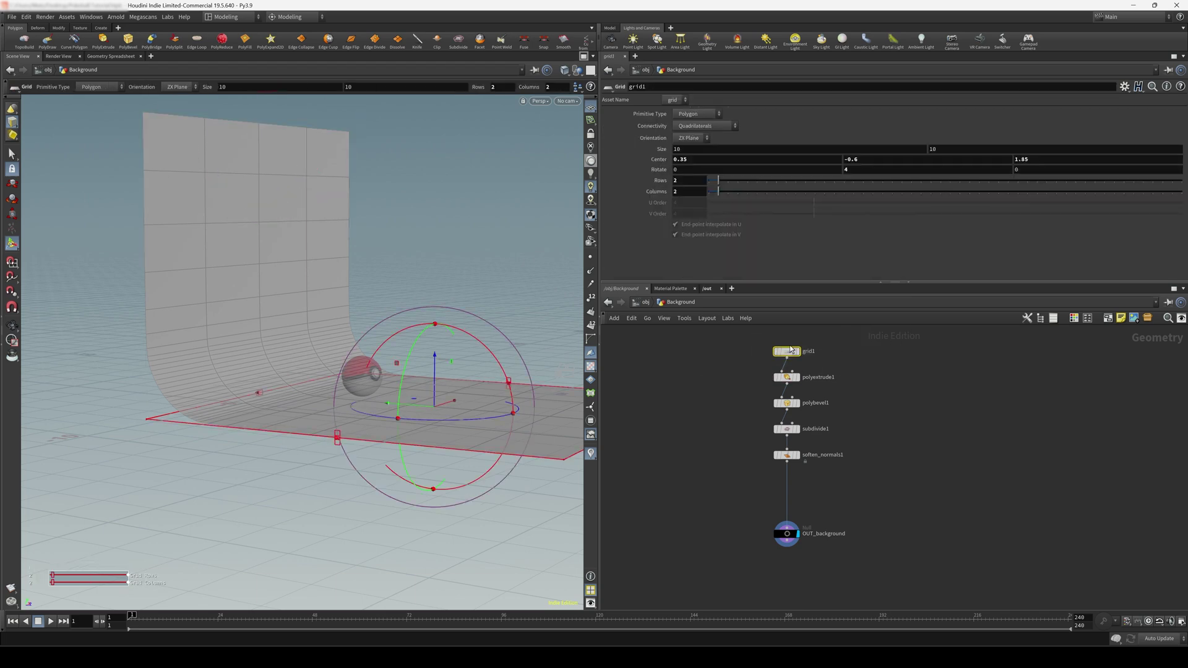
{"action": "mouse_move", "coordinate": [436, 361]}
{"action": "left_mouse_down"}
{"action": "mouse_move", "coordinate": [430, 461]}
{"action": "mouse_move", "coordinate": [435, 385]}
{"action": "left_mouse_up"}
{"action": "mouse_move", "coordinate": [396, 409]}
{"action": "left_mouse_down", "text": "alt"}
{"action": "mouse_move", "coordinate": [434, 385]}
{"action": "mouse_move", "coordinate": [474, 463]}
{"action": "mouse_move", "coordinate": [472, 429]}
{"action": "mouse_move", "coordinate": [345, 443]}
{"action": "mouse_move", "coordinate": [681, 446]}
{"action": "mouse_move", "coordinate": [386, 397]}
{"action": "left_mouse_up", "text": "alt"}
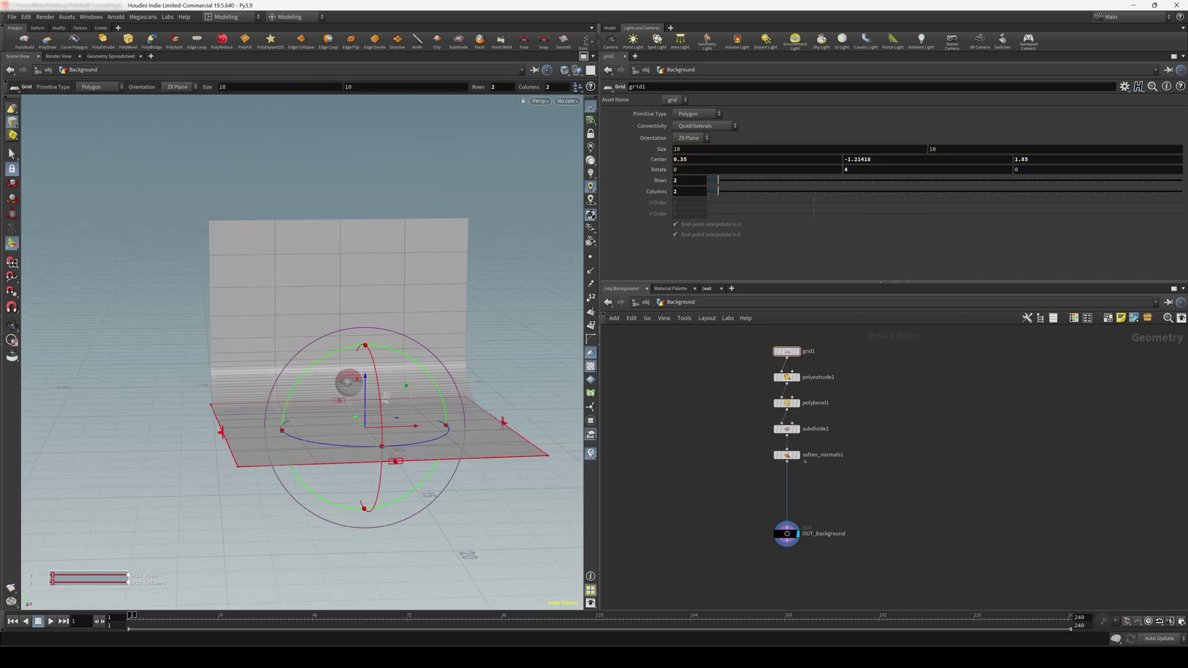
Return to the object level and add an Area Light below the Pokeball object in the network
{"action": "left_click", "coordinate": [645, 303]}
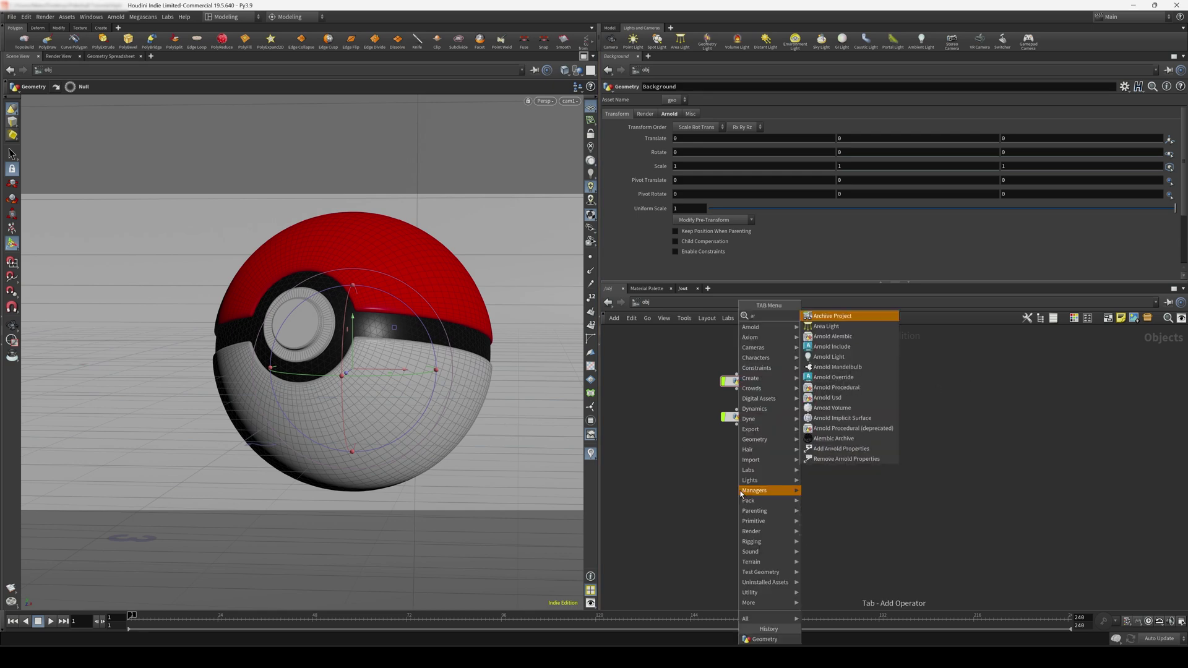
{"action": "type", "text": "ea"}
{"action": "key", "text": "Return"}
{"action": "left_click", "coordinate": [750, 488]}
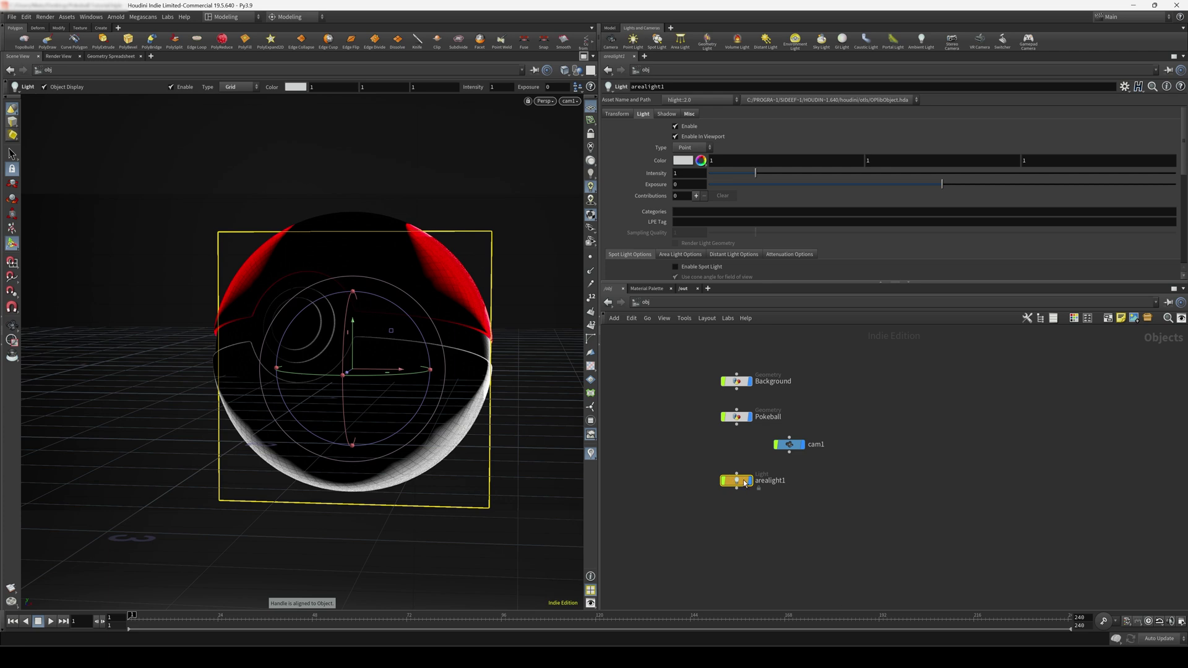
Look through the area light, lock it to the view and place it so it faces the whole Pokeball from the front
{"action": "left_click_drag", "start_coordinate": [753, 491], "coordinate": [495, 381]}
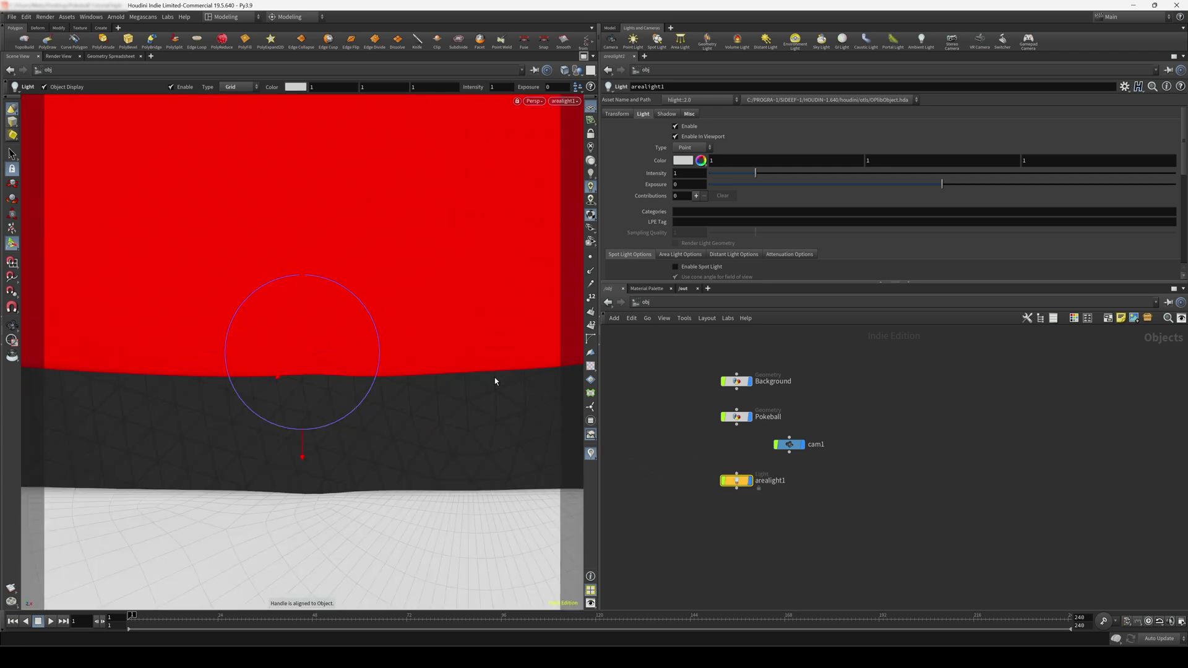
{"action": "left_click", "coordinate": [591, 133]}
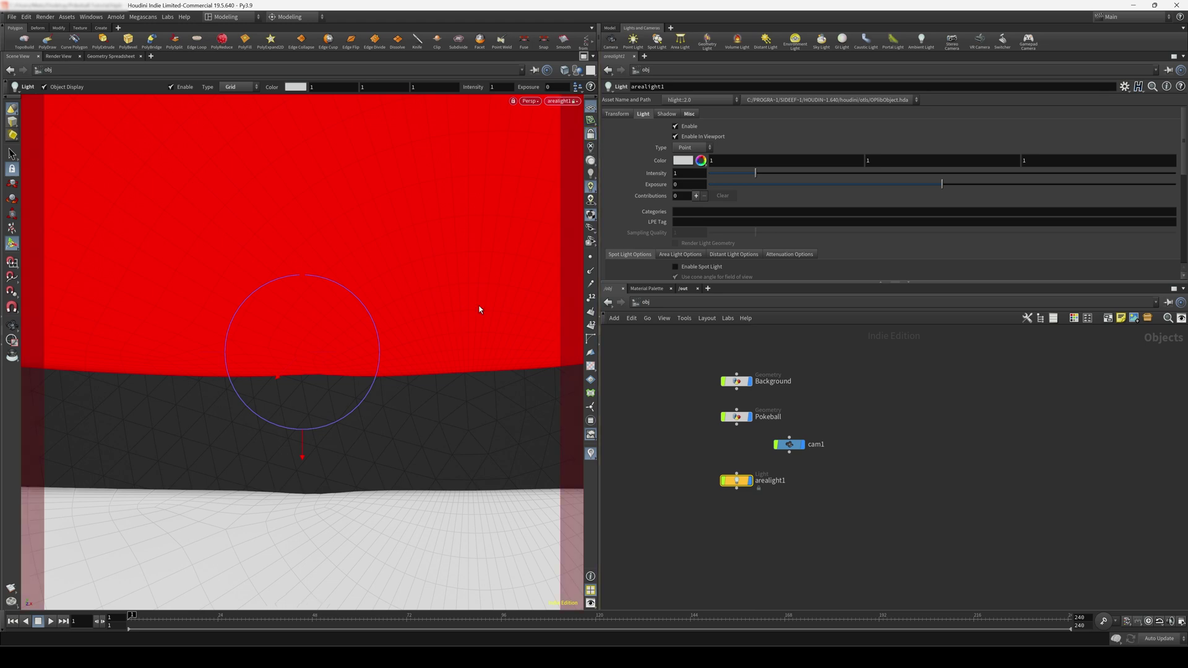
{"action": "left_click_drag", "start_coordinate": [482, 307], "coordinate": [369, 406], "text": "alt"}
{"action": "scroll", "coordinate": [367, 410], "scroll_direction": "up", "scroll_amount": 1, "text": "alt"}
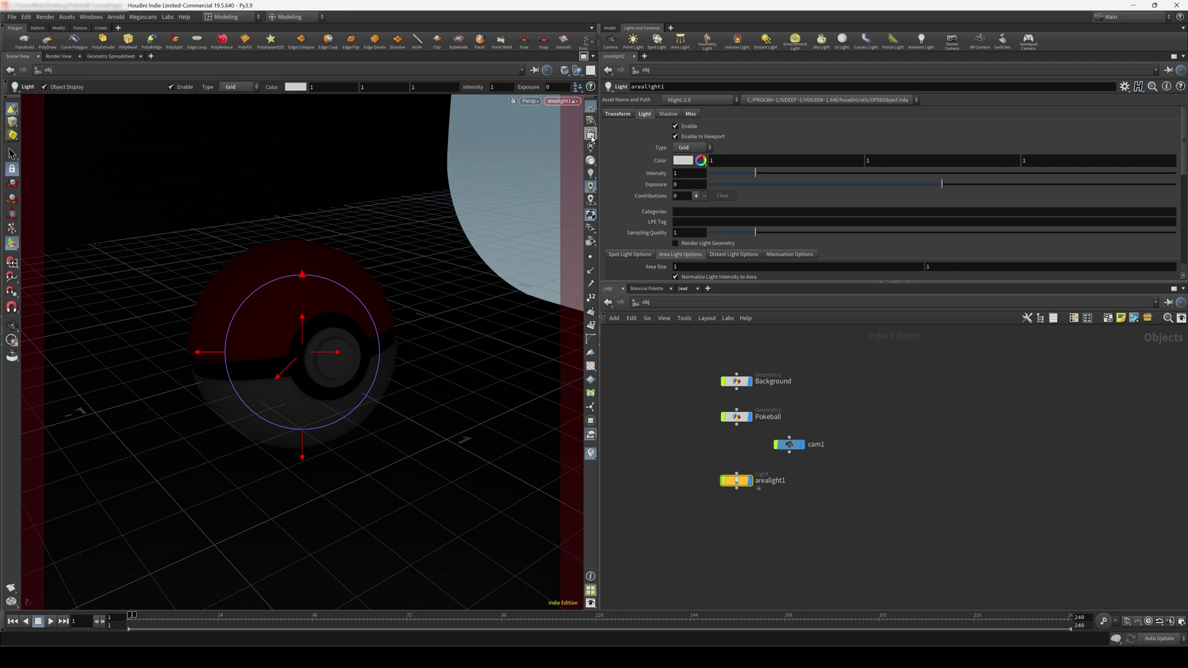
Unlock the area light from the view and set its exposure to 2
{"action": "left_click", "coordinate": [590, 134]}
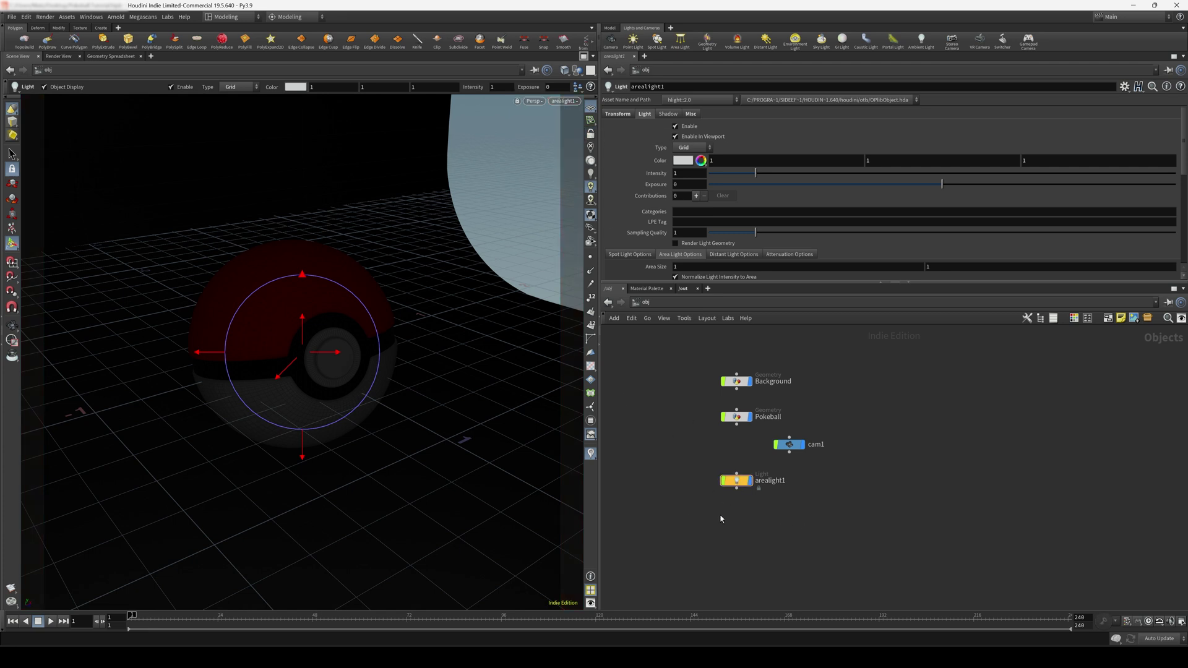
{"action": "left_click_drag", "start_coordinate": [685, 185], "coordinate": [674, 278]}
{"action": "key", "text": "Return"}
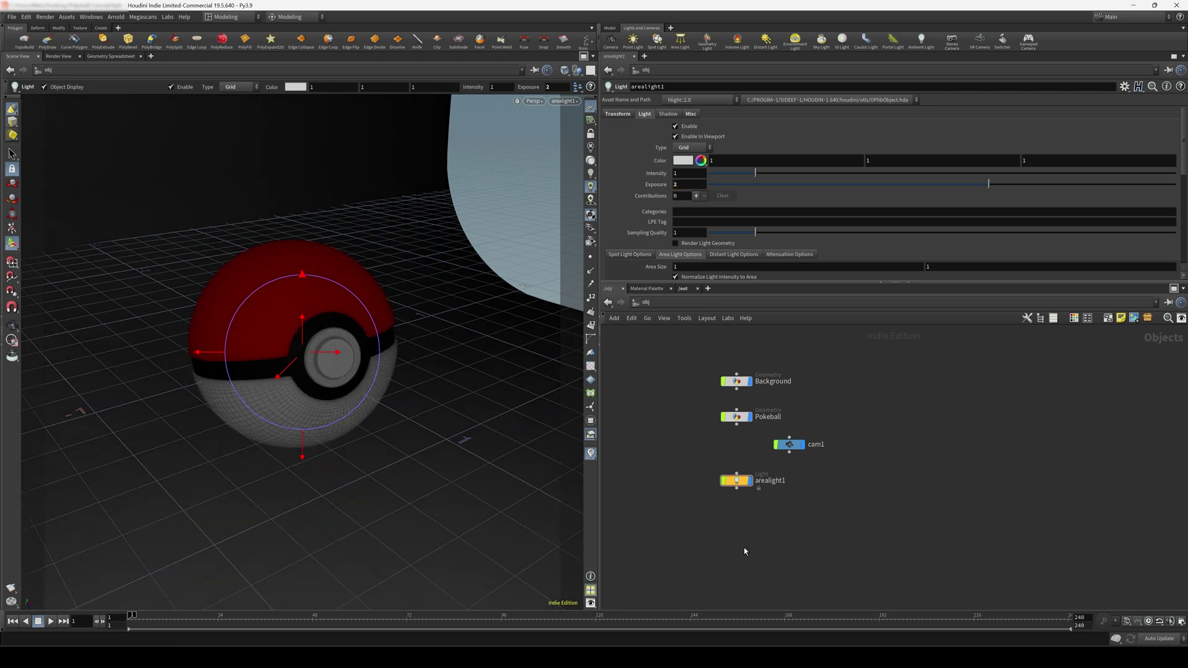
Add an Environment Light and place it directly below the area light in the network
{"action": "key", "text": "Tab"}
{"action": "type", "text": "env"}
{"action": "key", "text": "Return"}
{"action": "left_click", "coordinate": [744, 548]}
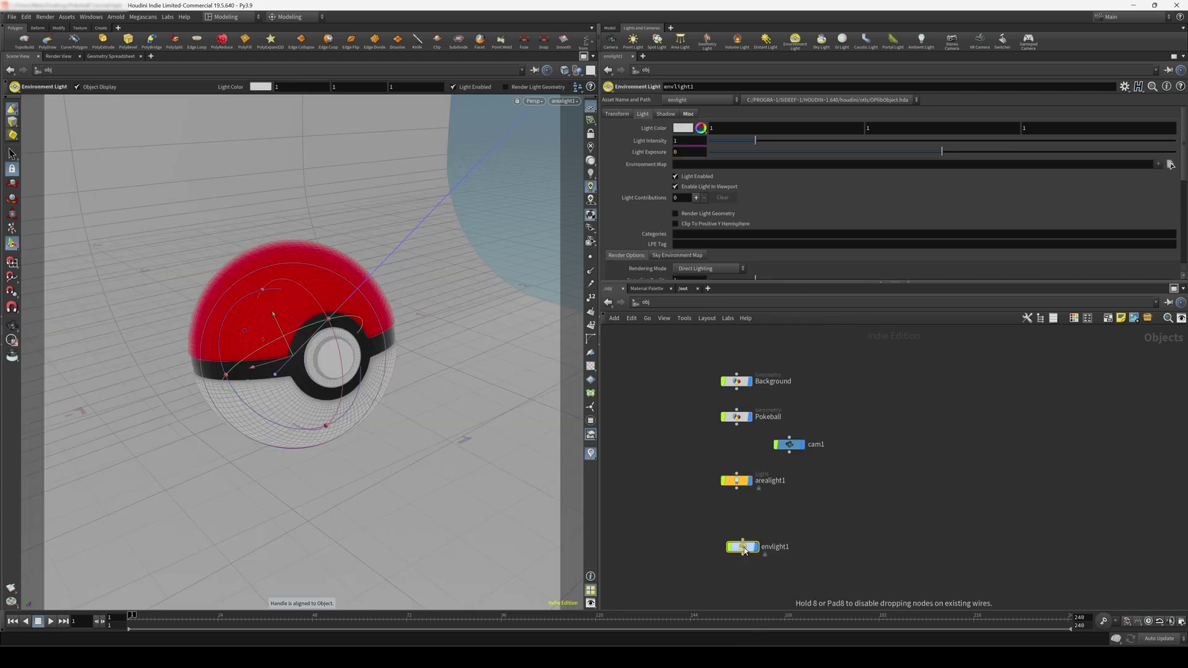
{"action": "left_click_drag", "start_coordinate": [744, 550], "coordinate": [738, 529]}
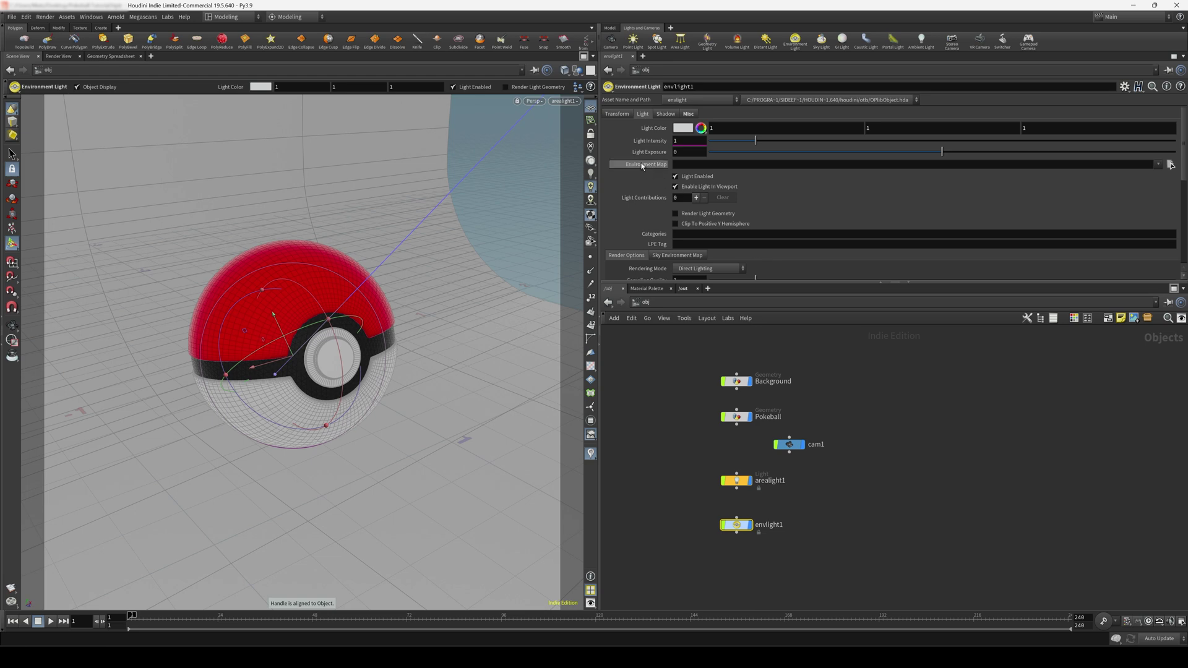
Load HDRIHaven_skylit_garage_2k.rat from the $HFS/houdini/pic/hdri folder as the environment map, and look through cam1 again
{"action": "left_click", "coordinate": [1170, 164]}
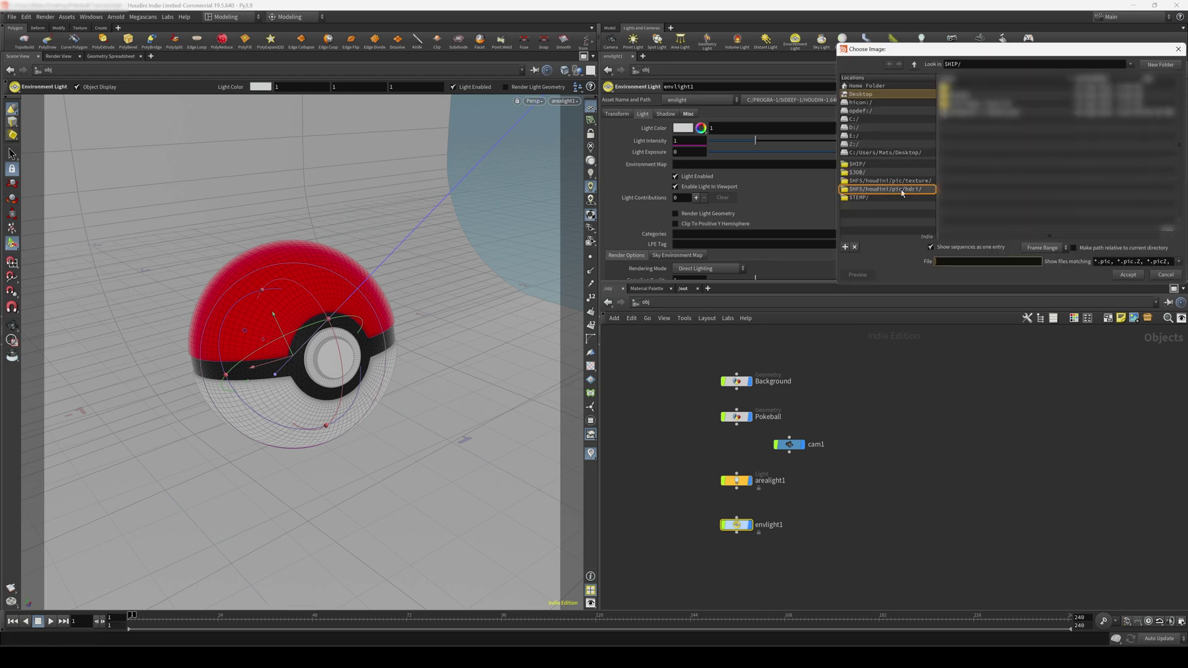
{"action": "left_click", "coordinate": [891, 190]}
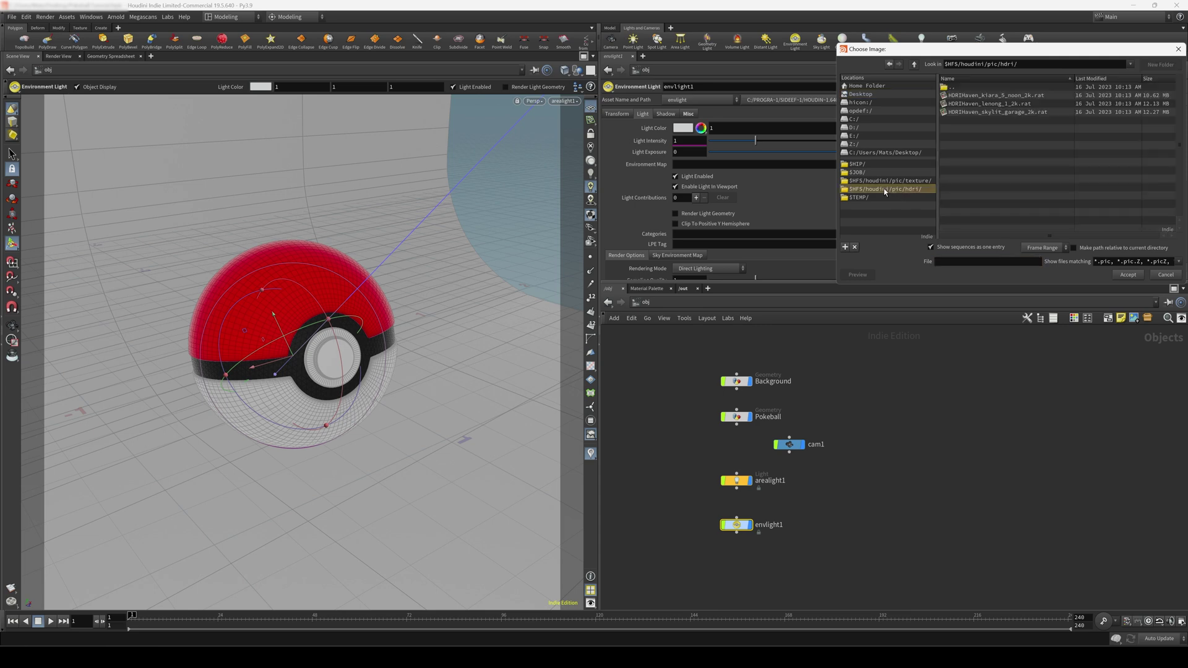
{"action": "left_click", "coordinate": [1002, 112]}
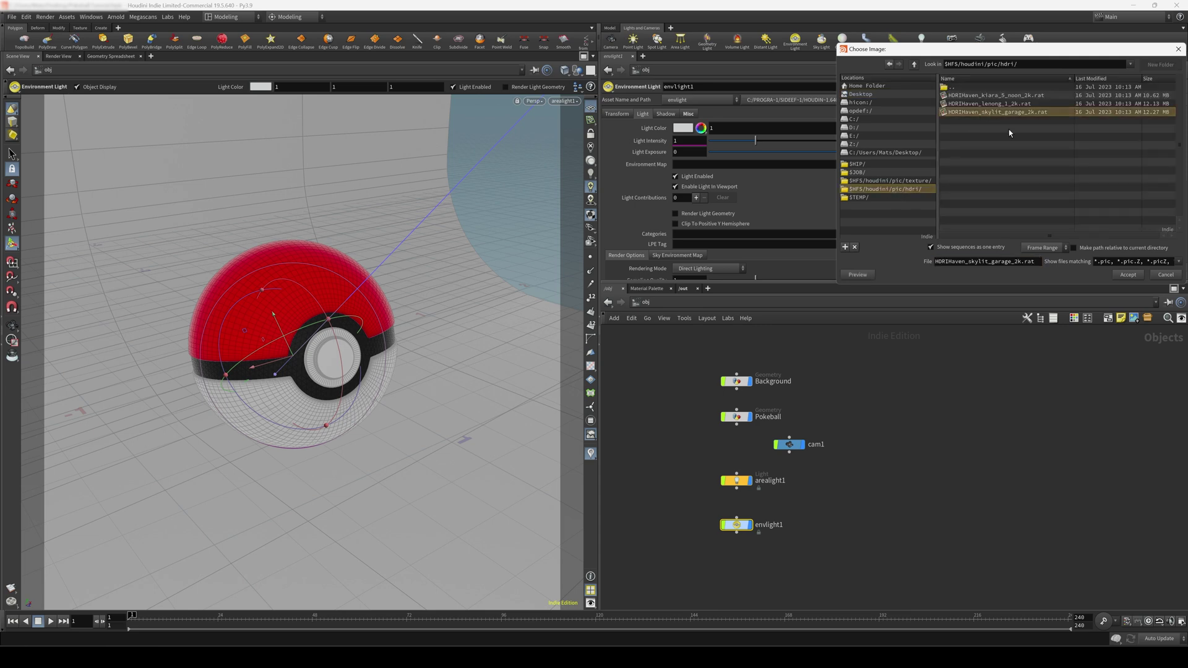
{"action": "left_click", "coordinate": [1128, 275]}
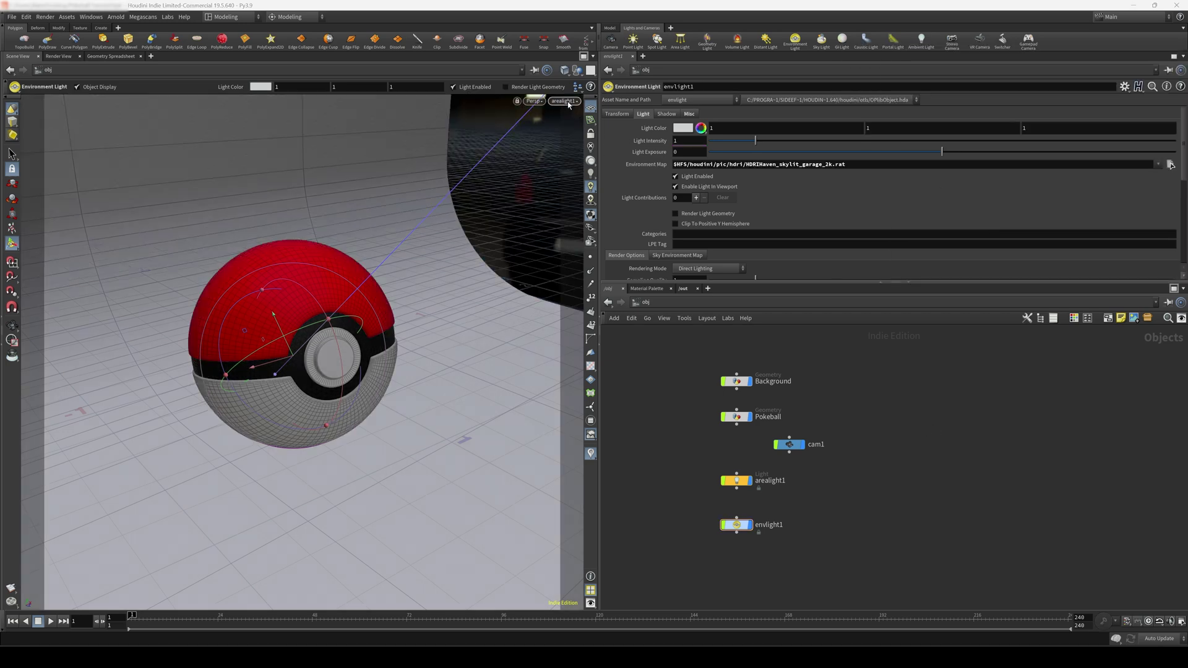
{"action": "left_click", "coordinate": [565, 101]}
{"action": "left_click", "coordinate": [573, 148]}
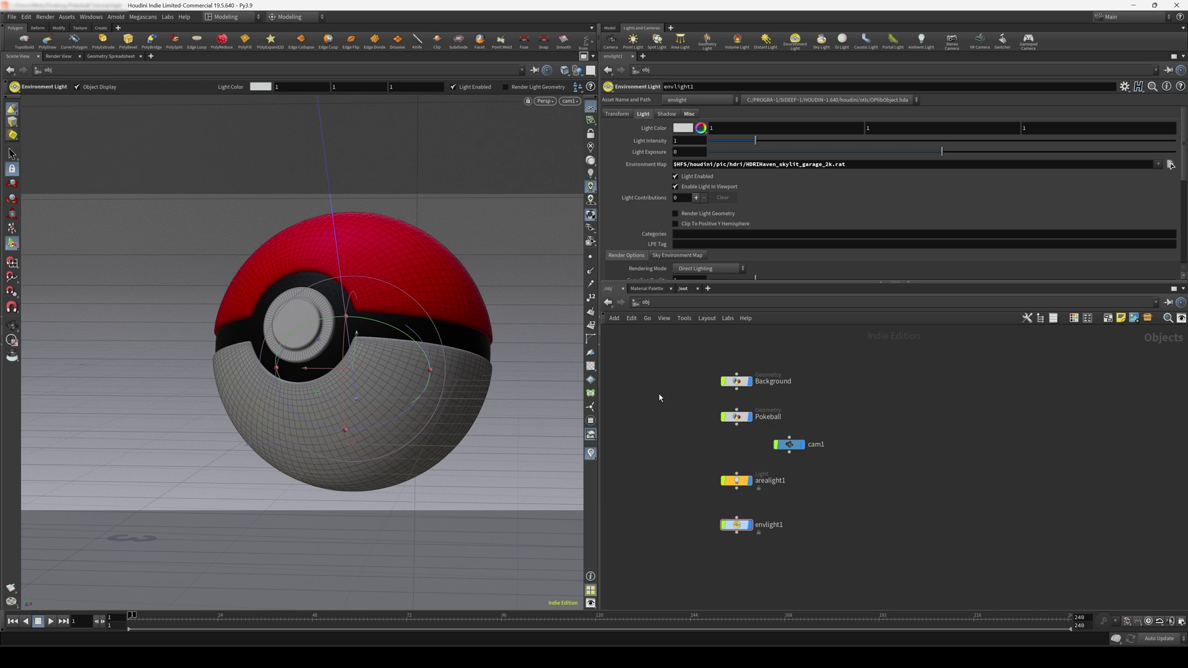
Go to the mat network and add an MtlX Standard Surface material
{"action": "left_click", "coordinate": [638, 305]}
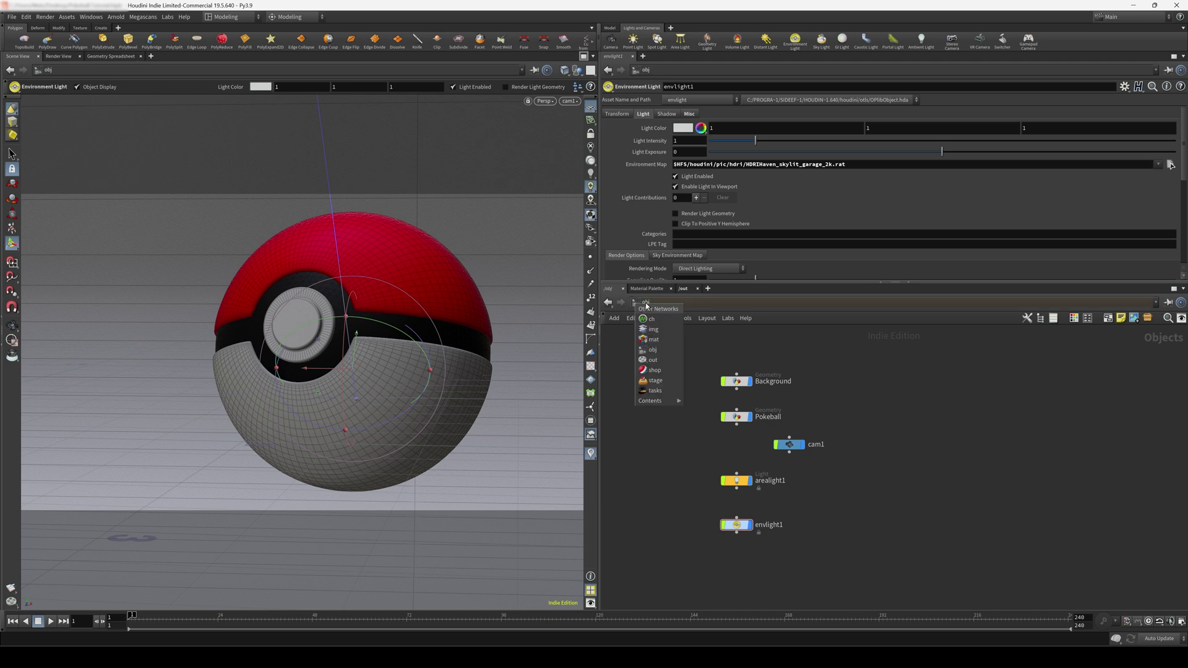
{"action": "left_click", "coordinate": [651, 340]}
{"action": "key", "text": "Tab"}
{"action": "type", "text": "m"}
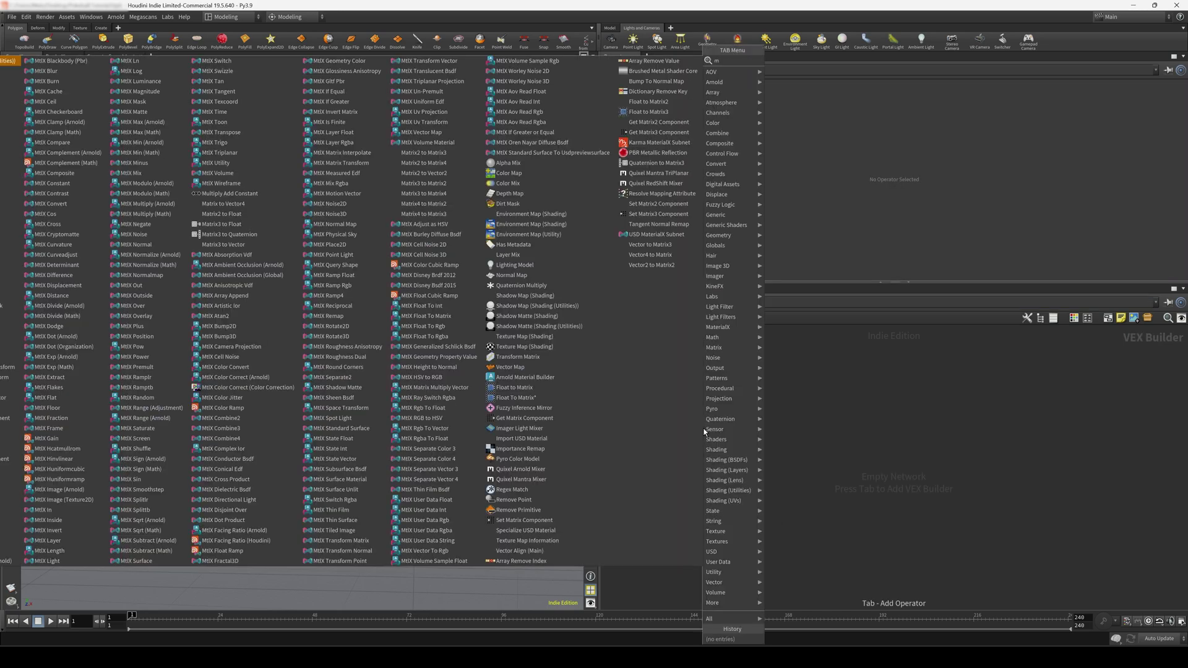
{"action": "type", "text": "tlx"}
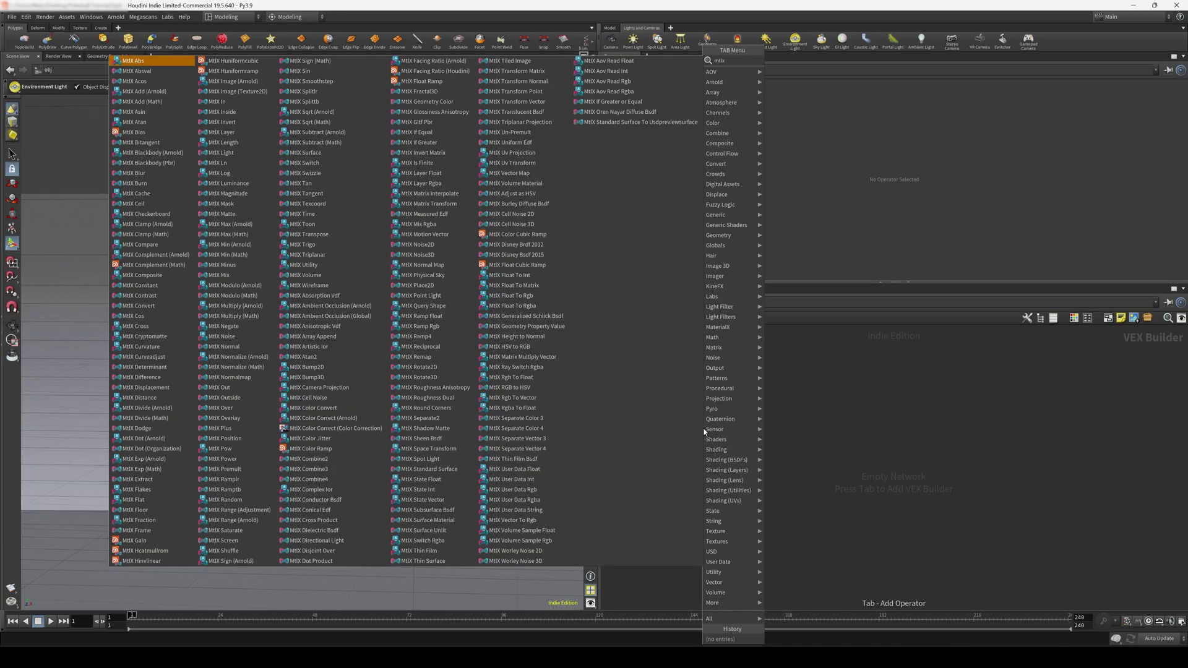
{"action": "type", "text": "sta"}
{"action": "left_click", "coordinate": [825, 61]}
{"action": "left_click", "coordinate": [723, 434]}
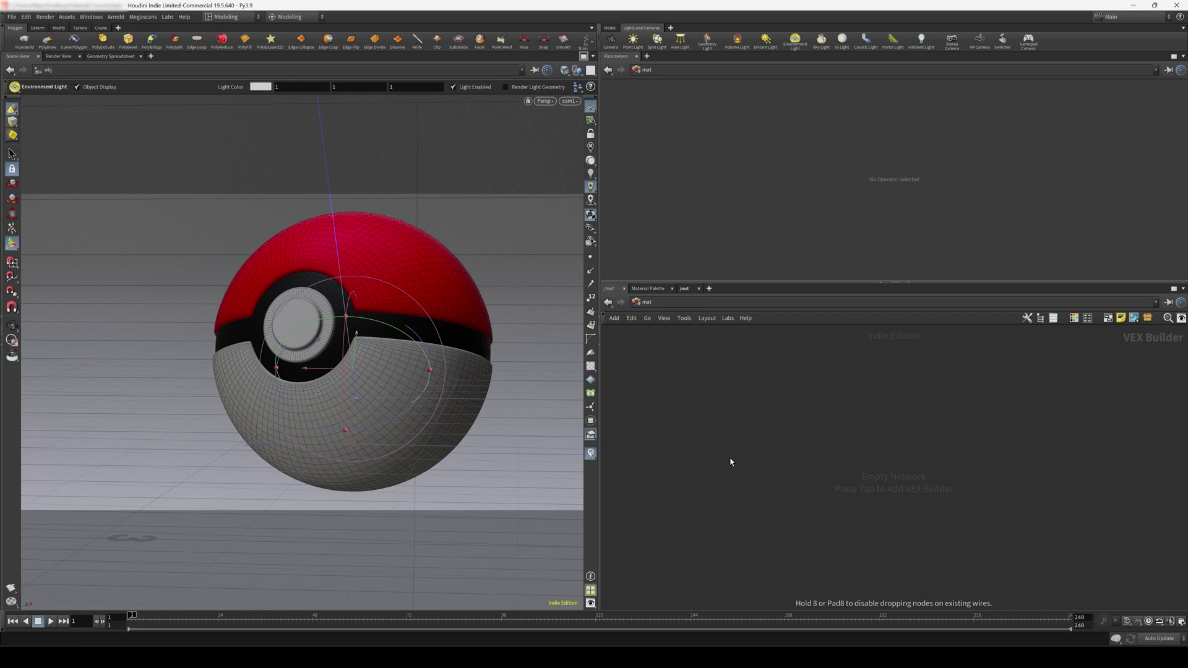
{"action": "left_click", "coordinate": [730, 462]}
Duplicate the standard surface material until there are four side by side
{"action": "left_click_drag", "start_coordinate": [715, 373], "coordinate": [788, 373], "text": "alt"}
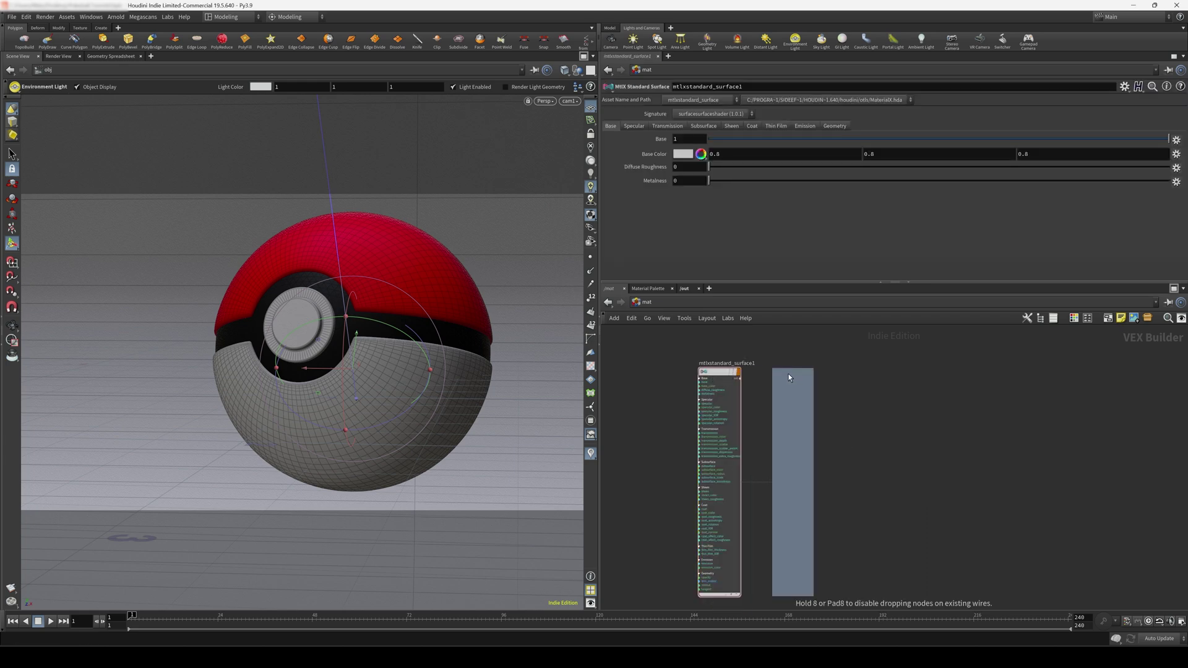
{"action": "middle_click_drag", "start_coordinate": [879, 401], "coordinate": [843, 392]}
{"action": "key", "text": "ctrl+v"}
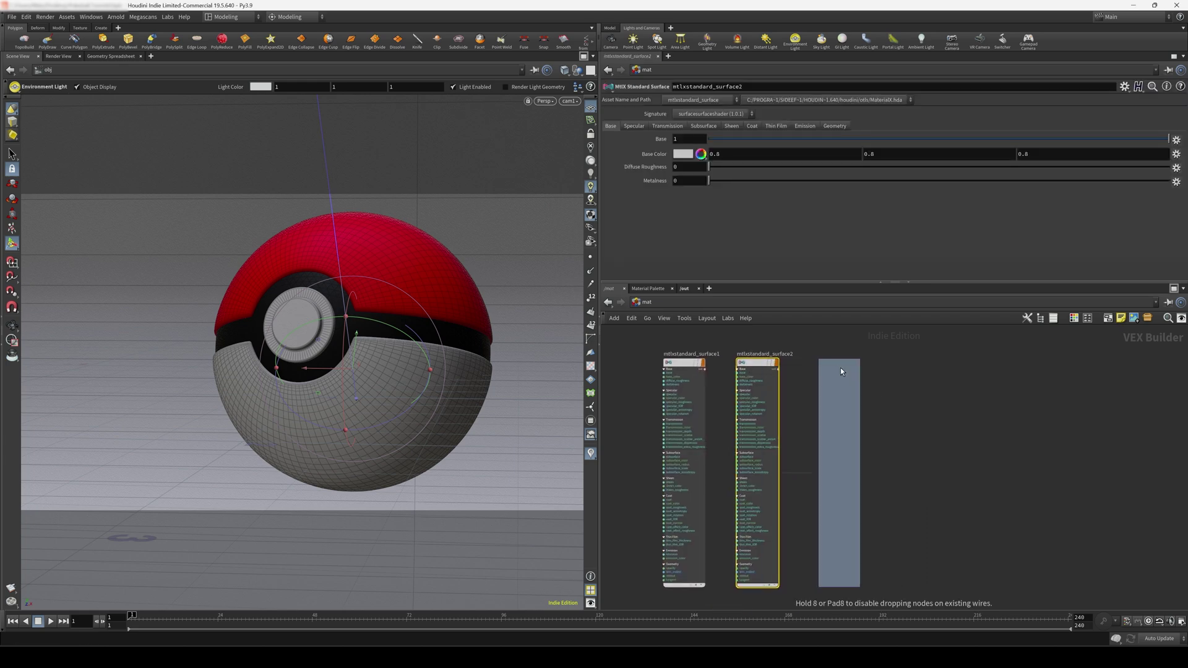
Rename the four materials, in order, Inside, Button, Bottom and Top
{"action": "double_click", "coordinate": [788, 360]}
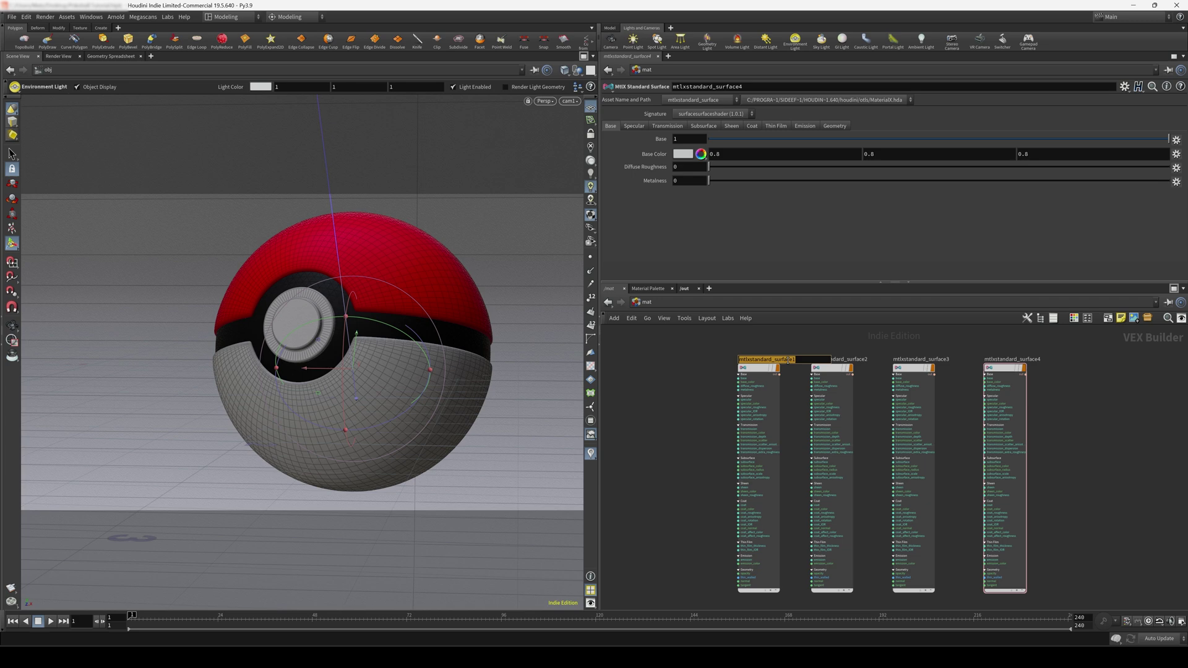
{"action": "type", "text": "Inside"}
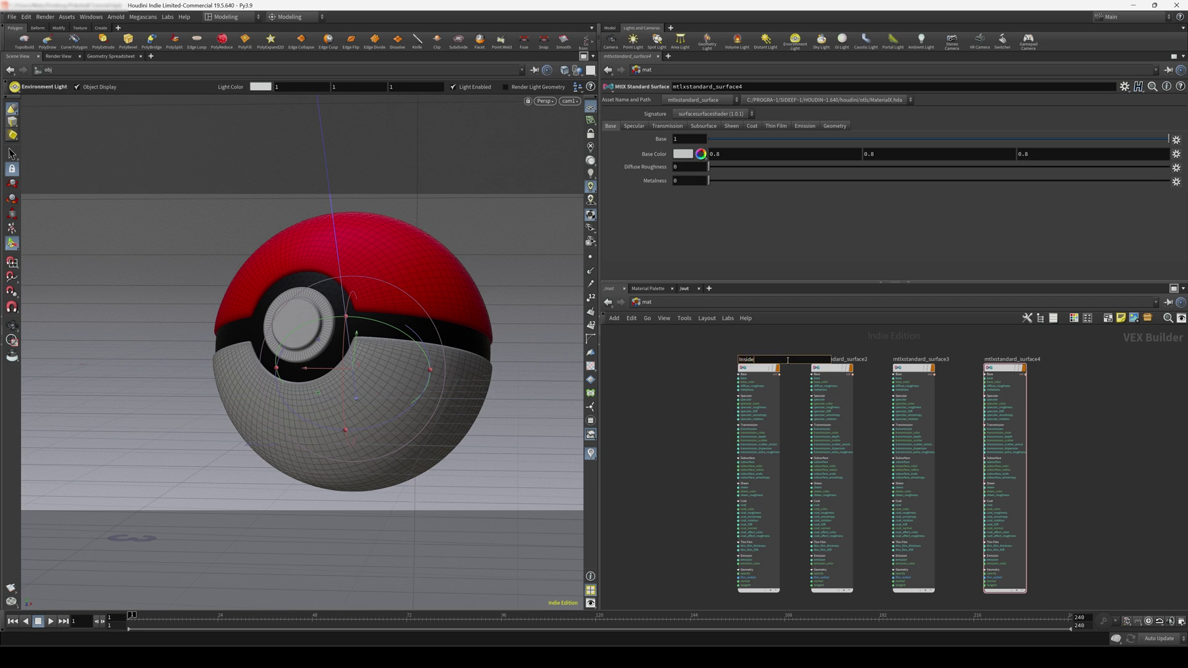
{"action": "key", "text": "Return"}
{"action": "double_click", "coordinate": [842, 360]}
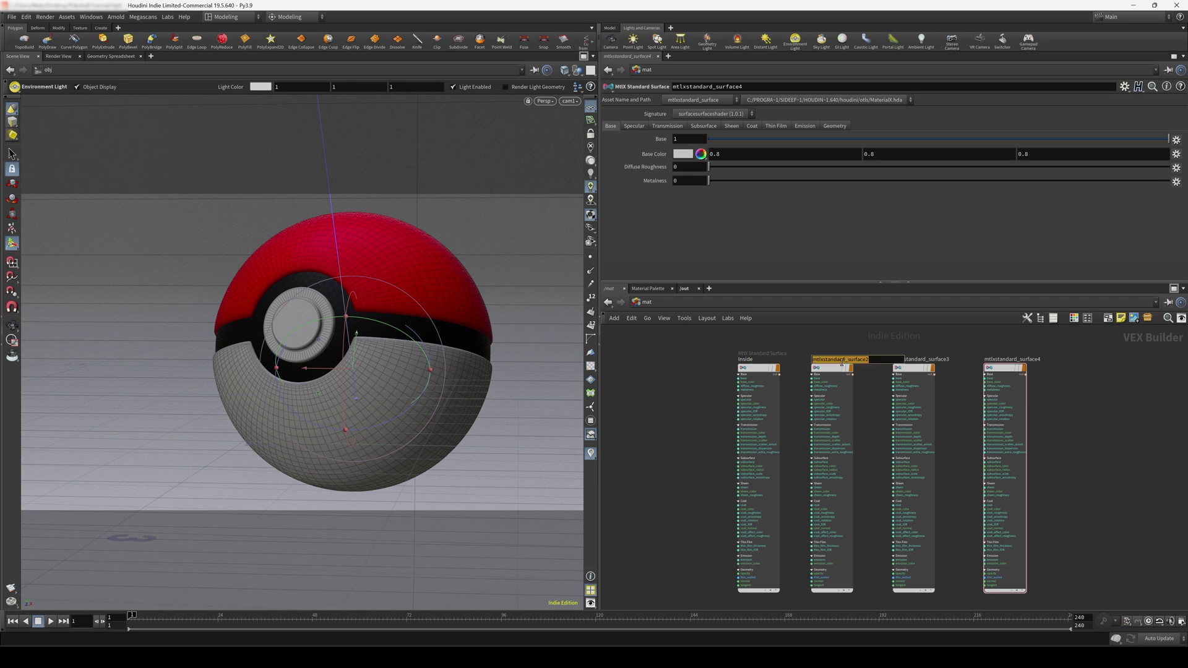
{"action": "type", "text": "Button"}
{"action": "key", "text": "Return"}
{"action": "double_click", "coordinate": [912, 360]}
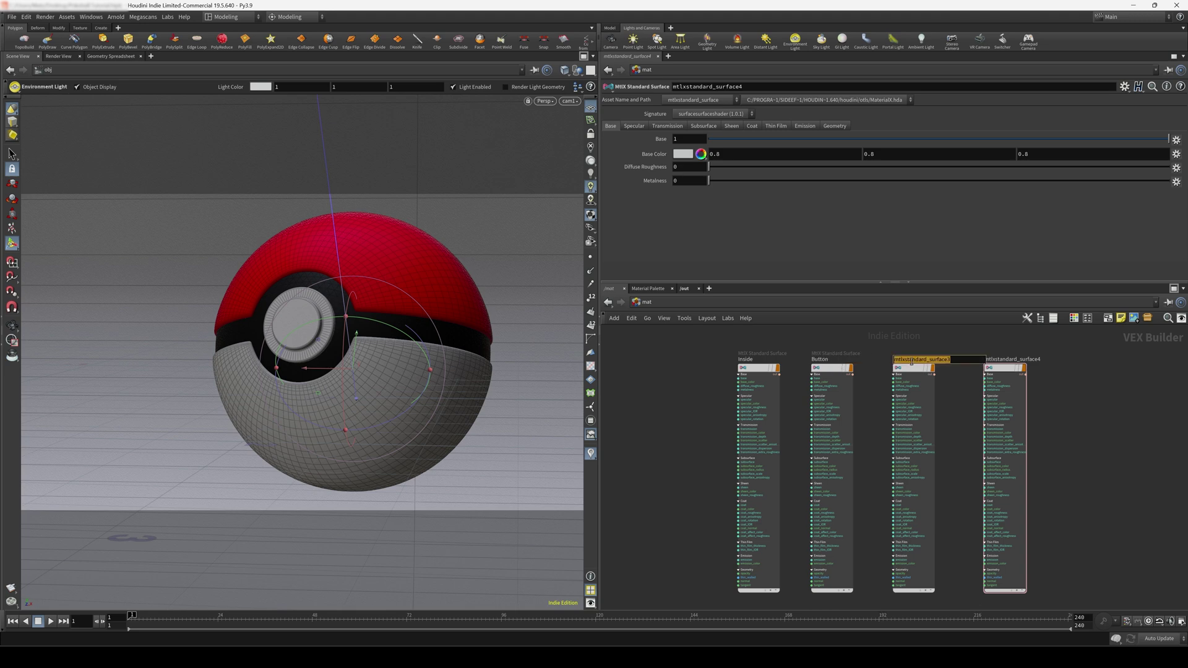
{"action": "type", "text": "Bottom"}
{"action": "key", "text": "Return"}
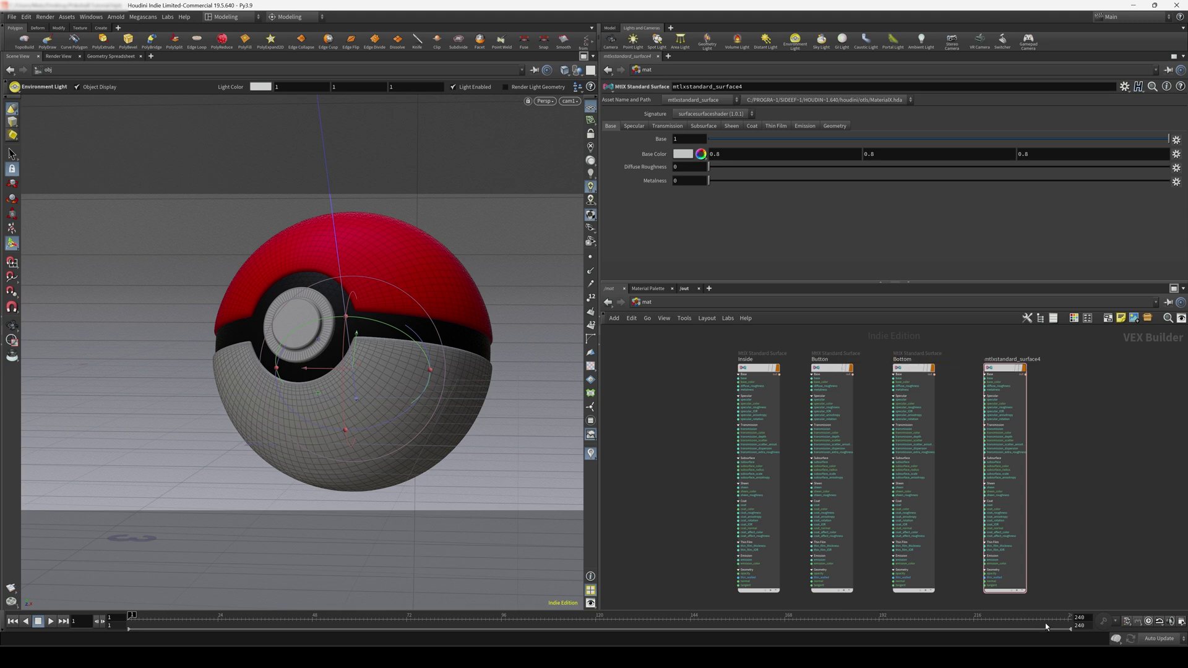
{"action": "double_click", "coordinate": [1038, 360]}
{"action": "type", "text": "Top"}
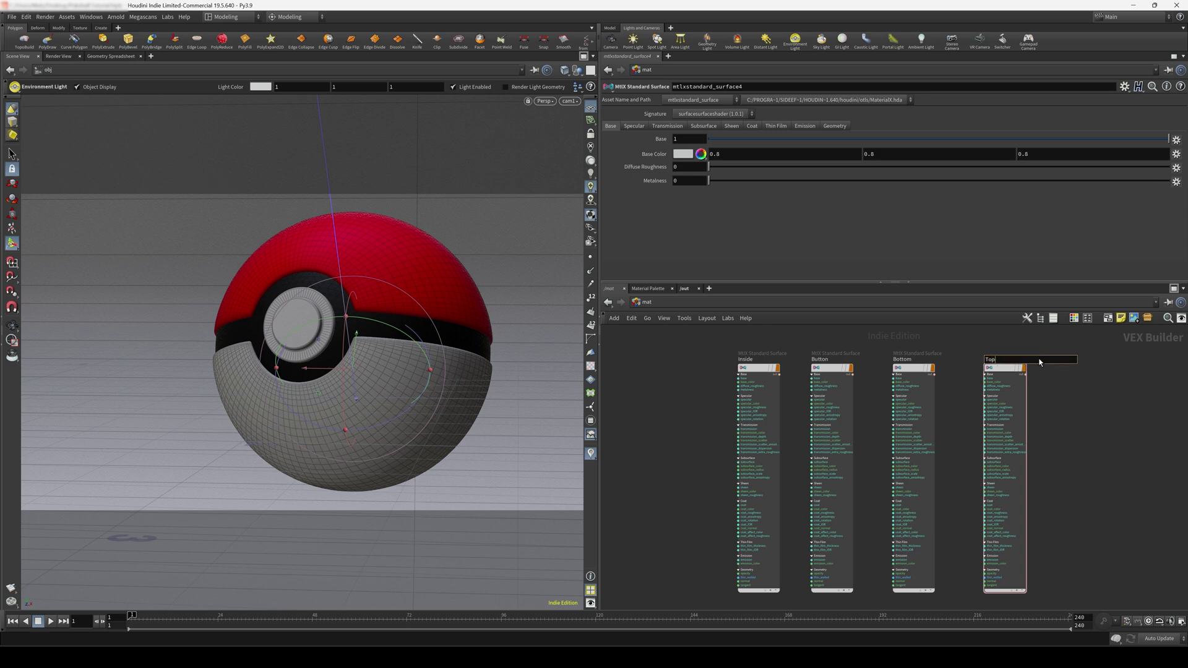
{"action": "key", "text": "Return"}
Copy the Inside material below the row and name the copy Background
{"action": "scroll", "coordinate": [1017, 378], "scroll_direction": "down", "scroll_amount": 2}
{"action": "middle_click_drag", "start_coordinate": [826, 466], "coordinate": [838, 514]}
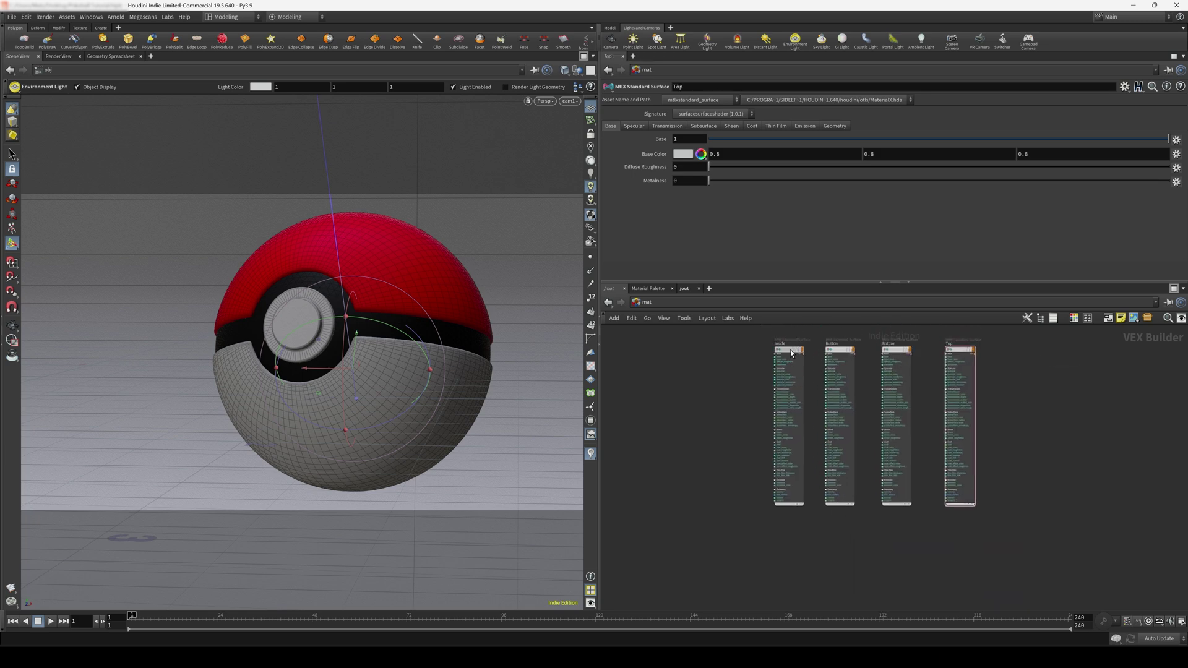
{"action": "left_click_drag", "start_coordinate": [790, 351], "coordinate": [794, 546], "text": "alt"}
{"action": "middle_click_drag", "start_coordinate": [865, 548], "coordinate": [888, 502]}
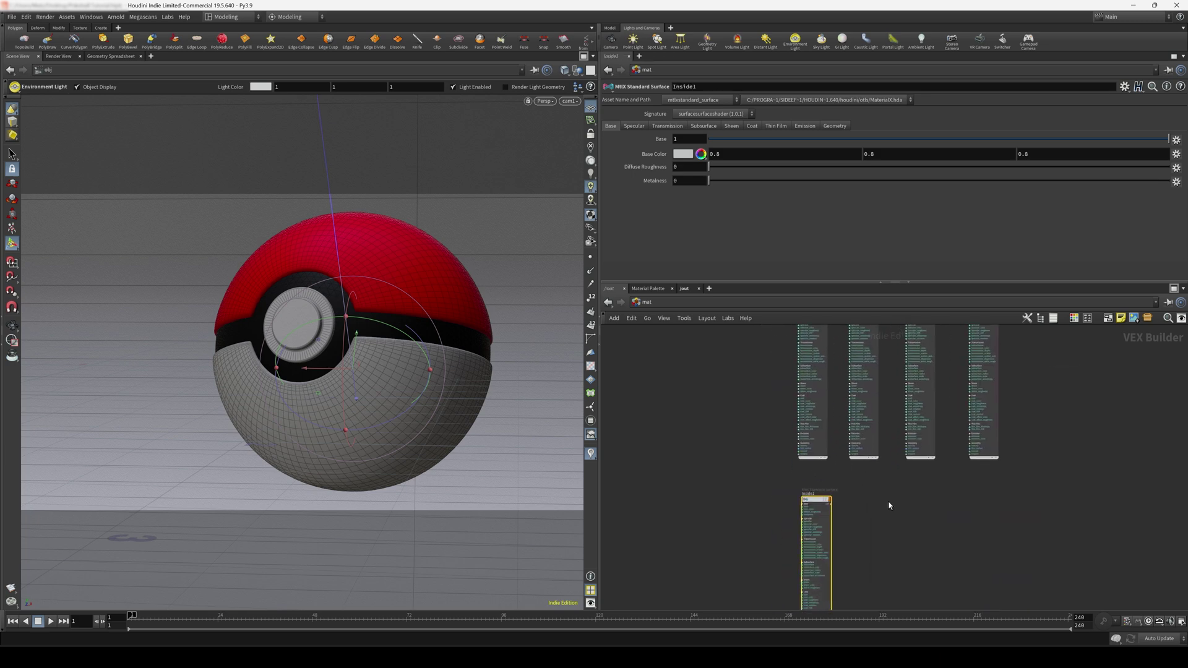
{"action": "double_click", "coordinate": [807, 493]}
{"action": "type", "text": "Ba"}
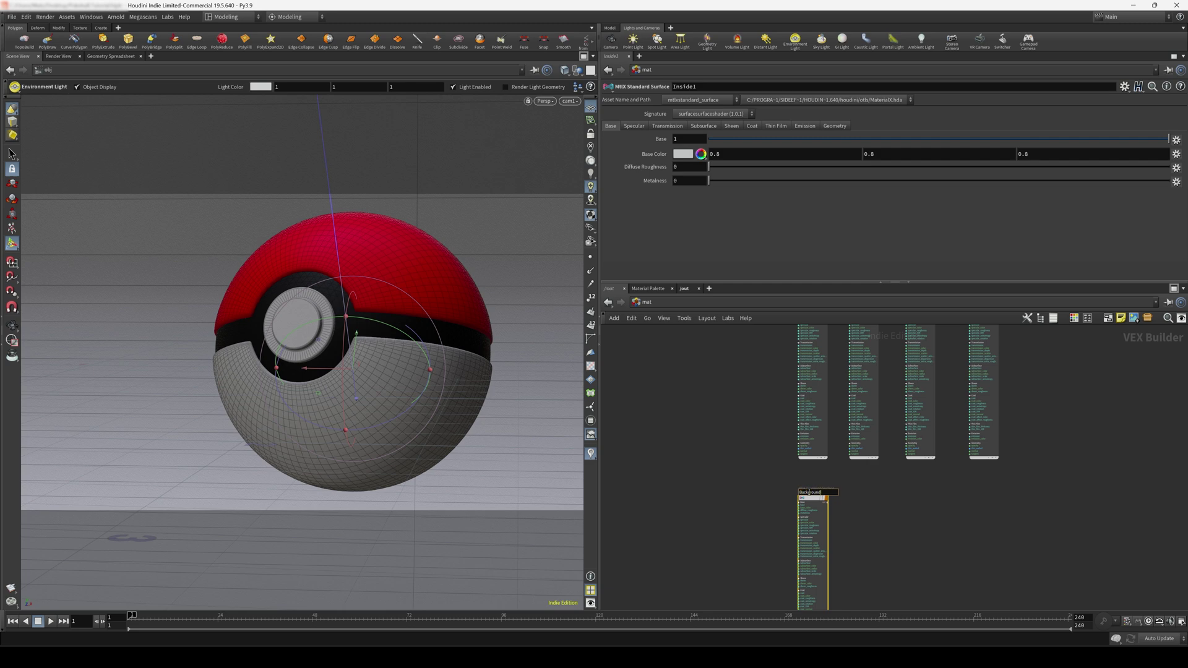
{"action": "type", "text": "ckground"}
{"action": "key", "text": "Return"}
Set the Background material's base color to 0.533, 0.74, 1
{"action": "left_click", "coordinate": [734, 158]}
{"action": "type", "text": ".533"}
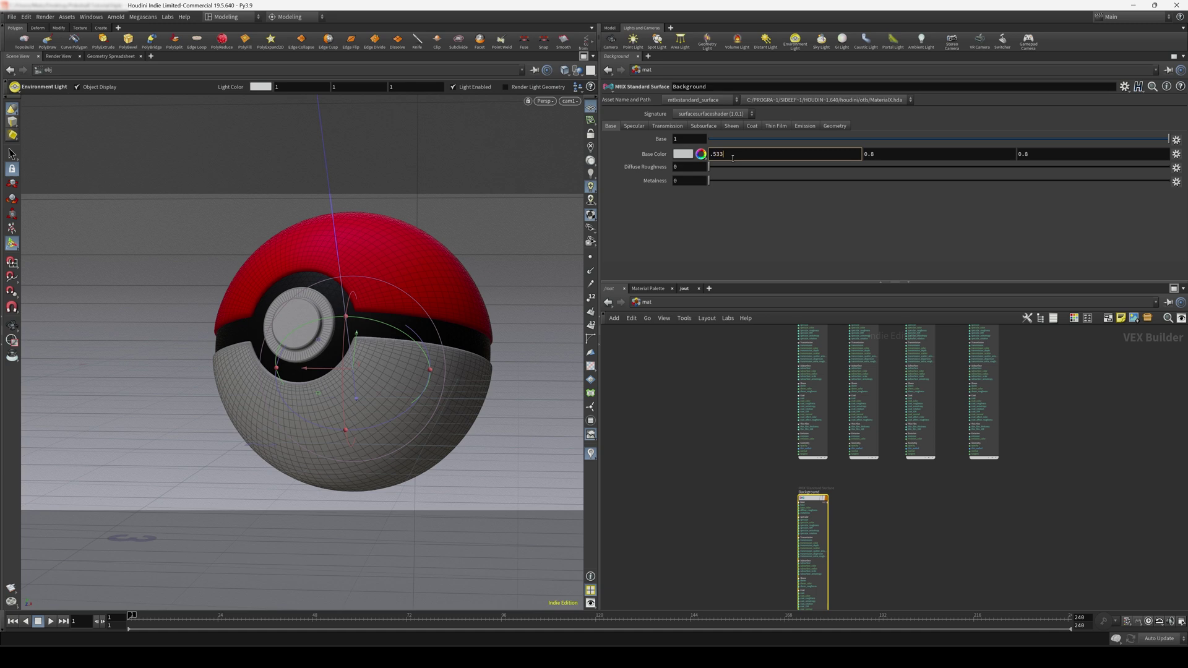
{"action": "key", "text": "Tab"}
{"action": "type", "text": "."}
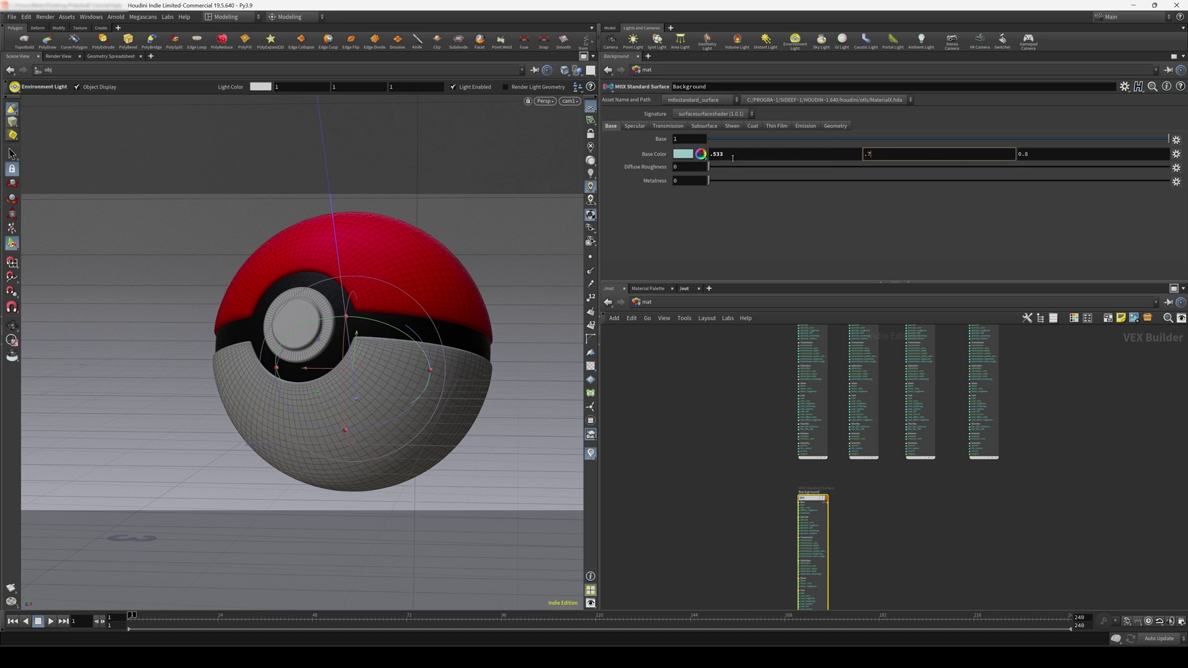
{"action": "key", "text": "Tab"}
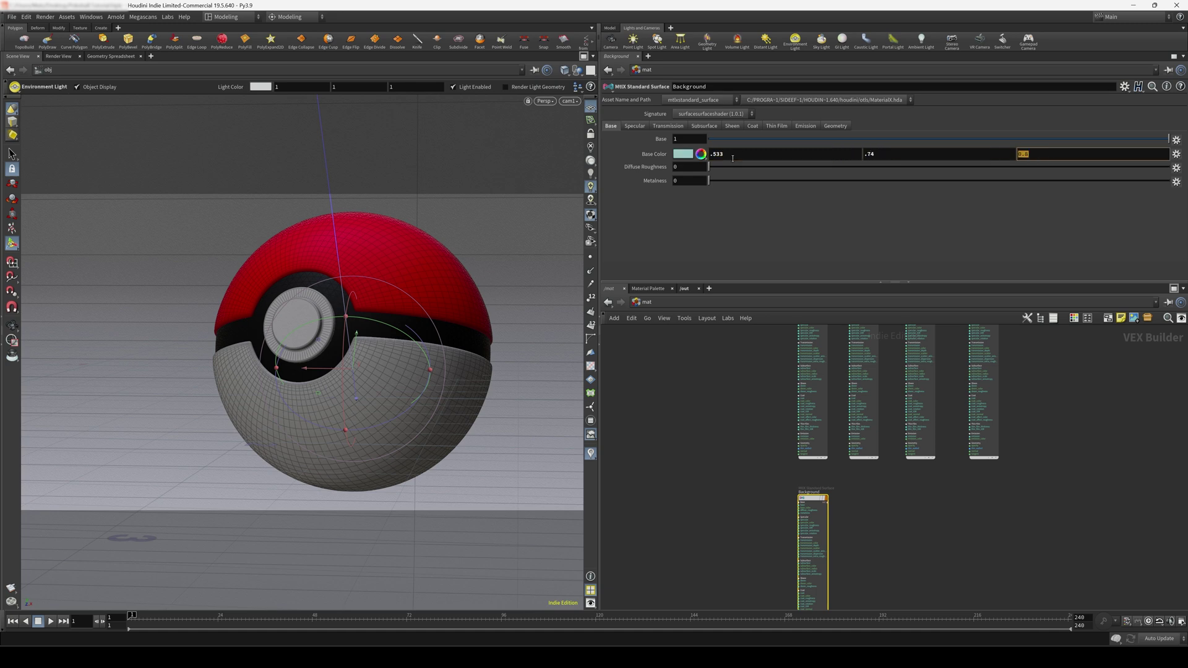
{"action": "type", "text": "1"}
{"action": "key", "text": "Return"}
Set the Background material's specular to 0.8 and its specular roughness to 0.8
{"action": "left_click", "coordinate": [639, 127]}
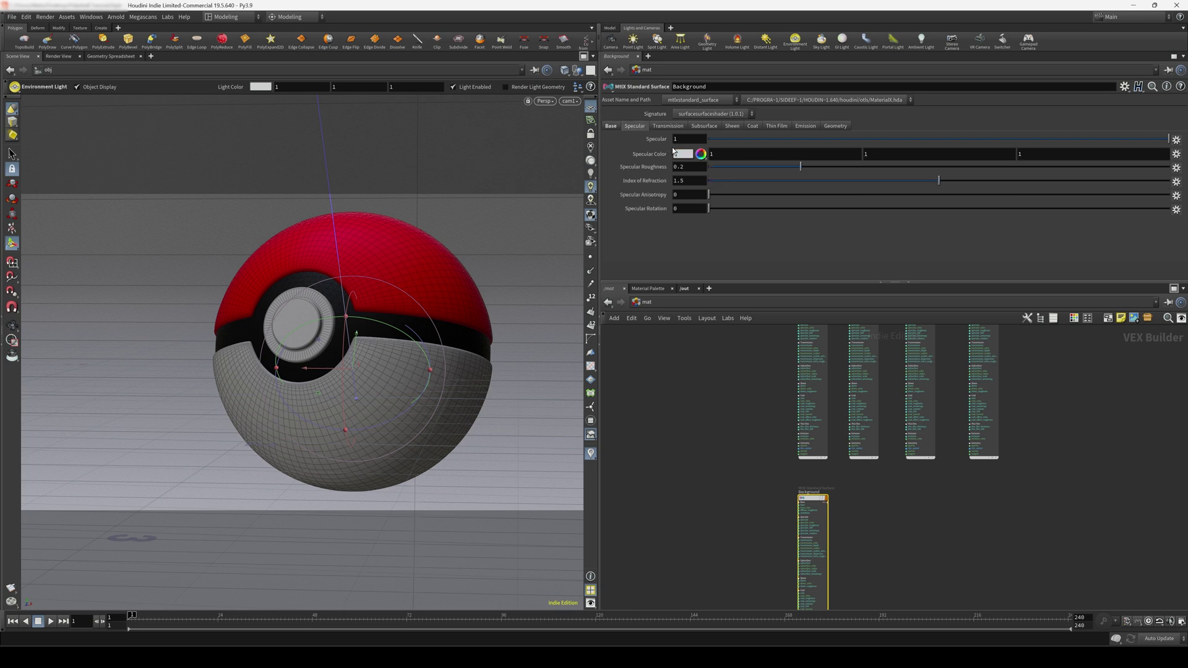
{"action": "left_click", "coordinate": [690, 143]}
{"action": "type", "text": ".8"}
{"action": "left_click", "coordinate": [690, 166]}
{"action": "type", "text": ".7"}
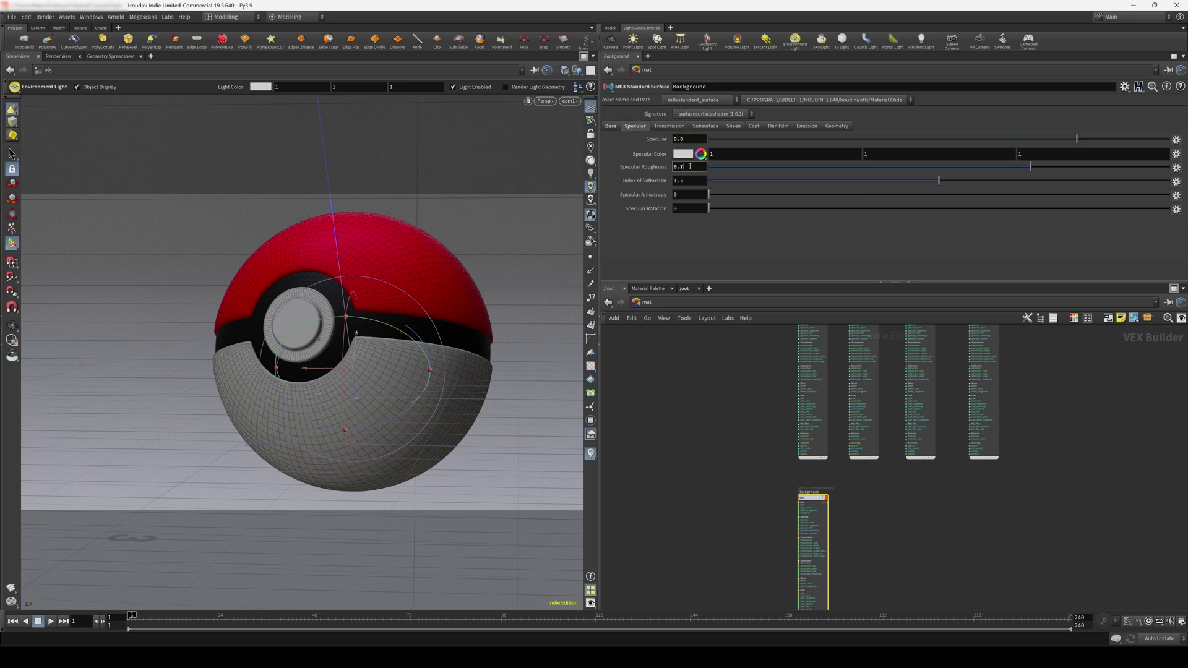
{"action": "scroll", "coordinate": [689, 168], "scroll_direction": "up", "scroll_amount": 1}
{"action": "left_click", "coordinate": [667, 374]}
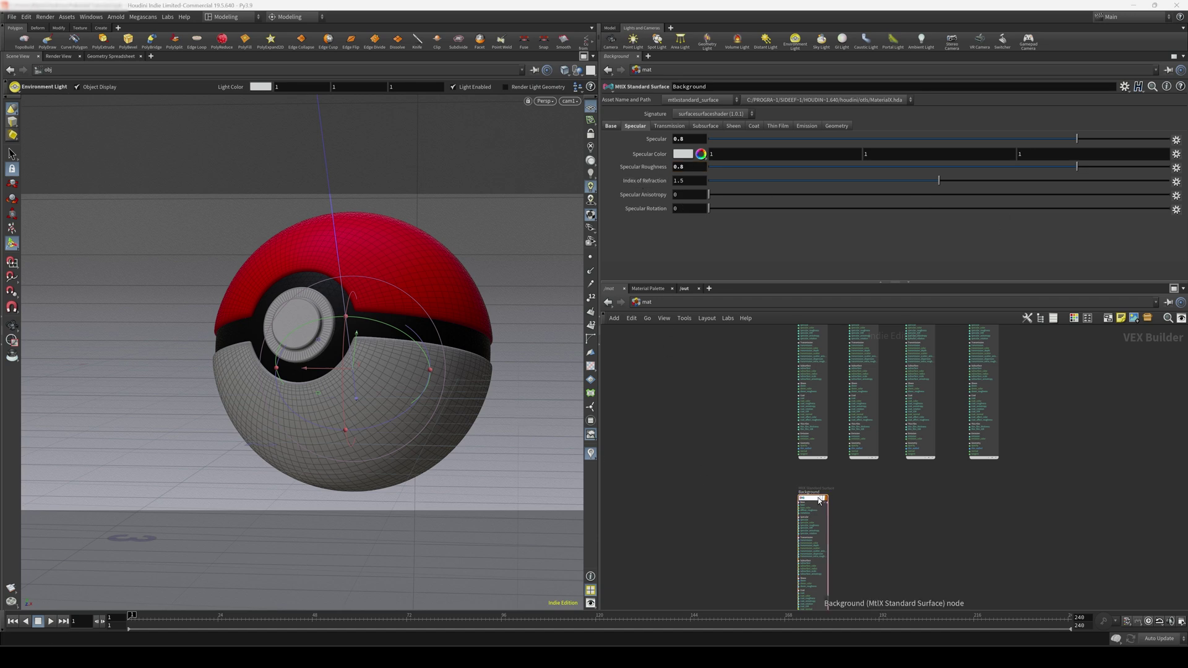
Assign the Background material to the curved backdrop behind the Pokeball
{"action": "left_click_drag", "start_coordinate": [820, 500], "coordinate": [534, 237]}
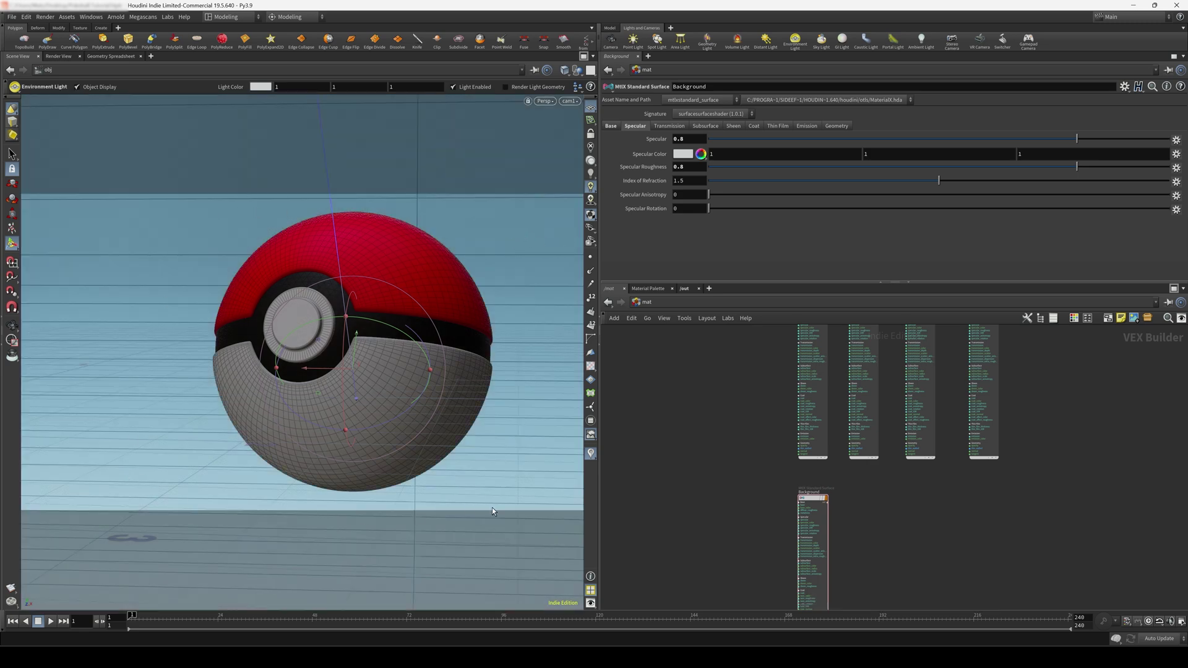
{"action": "scroll", "coordinate": [881, 537], "scroll_direction": "down", "scroll_amount": 4}
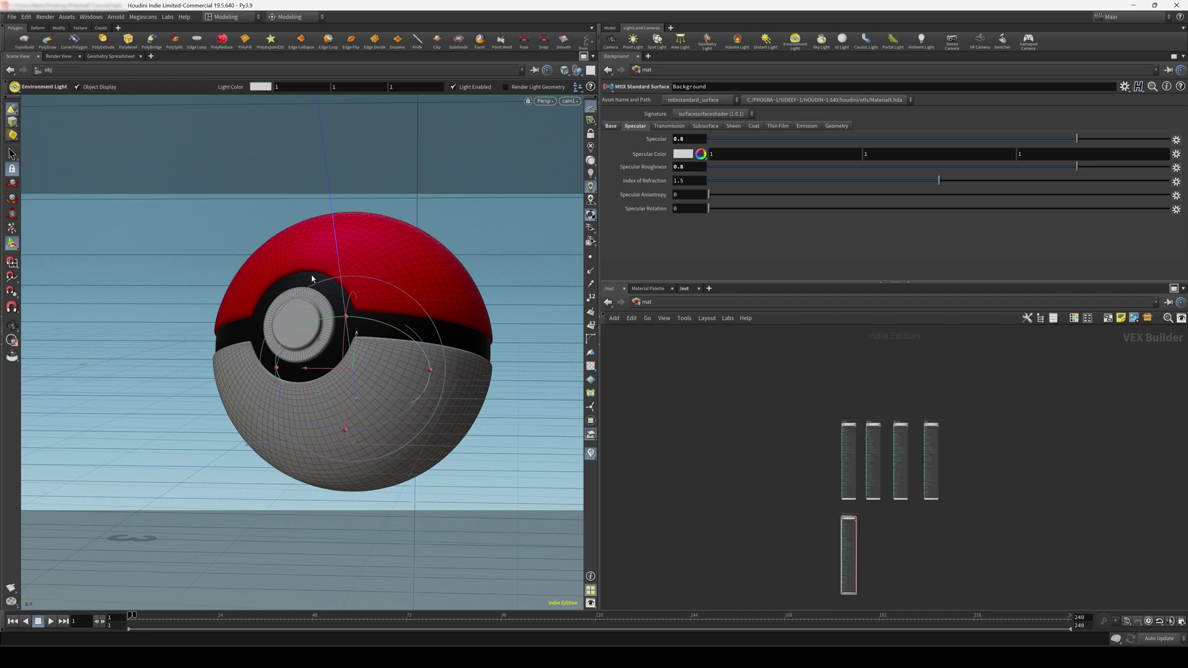
Return to the object level and enter the Pokeball geometry network, showing its merge and output nodes
{"action": "left_click", "coordinate": [665, 319]}
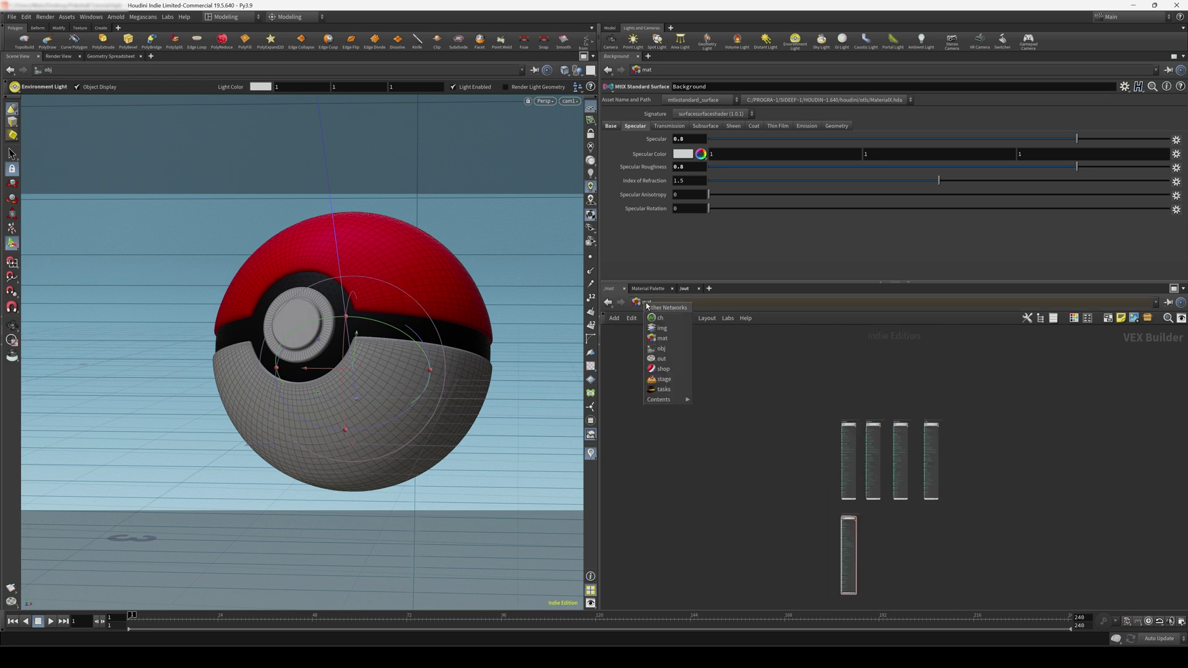
{"action": "left_click", "coordinate": [667, 348]}
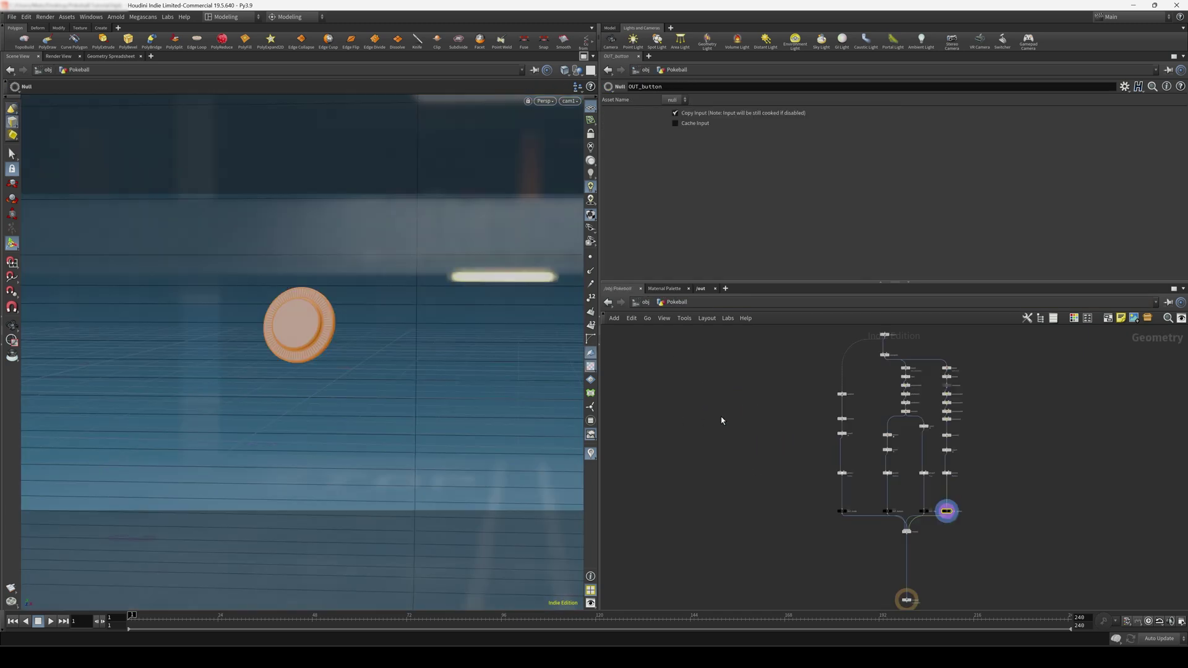
{"action": "double_click", "coordinate": [721, 415]}
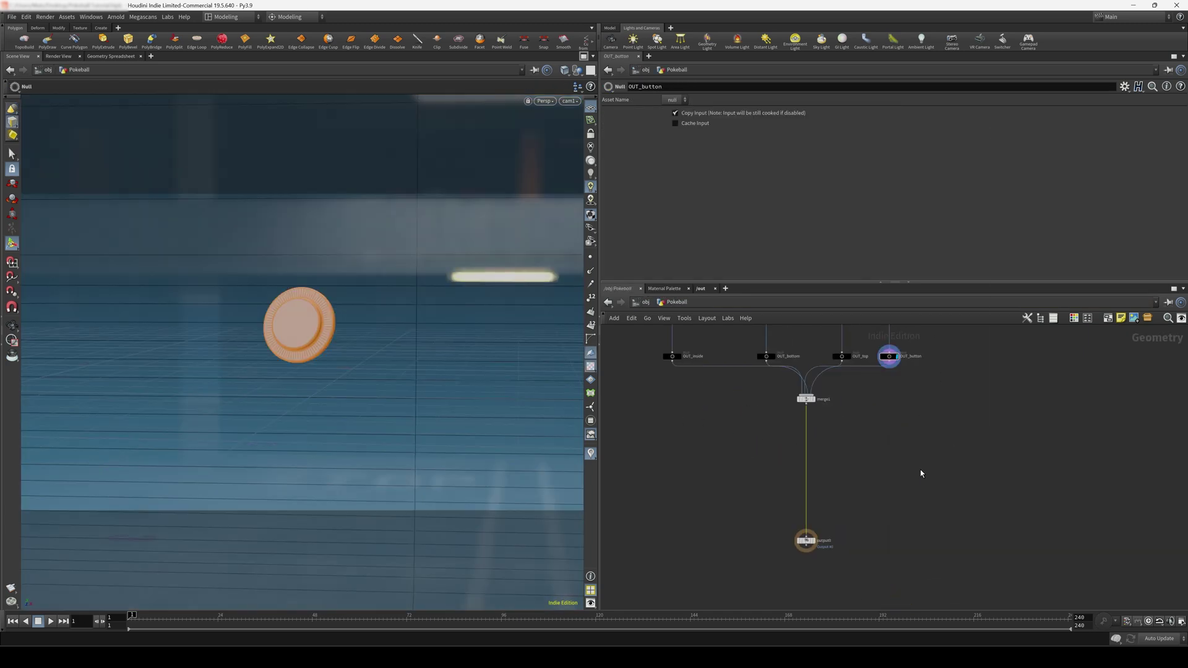
Add a Material node between the merge and output nodes and display its result
{"action": "key", "text": "Tab"}
{"action": "type", "text": "mater"}
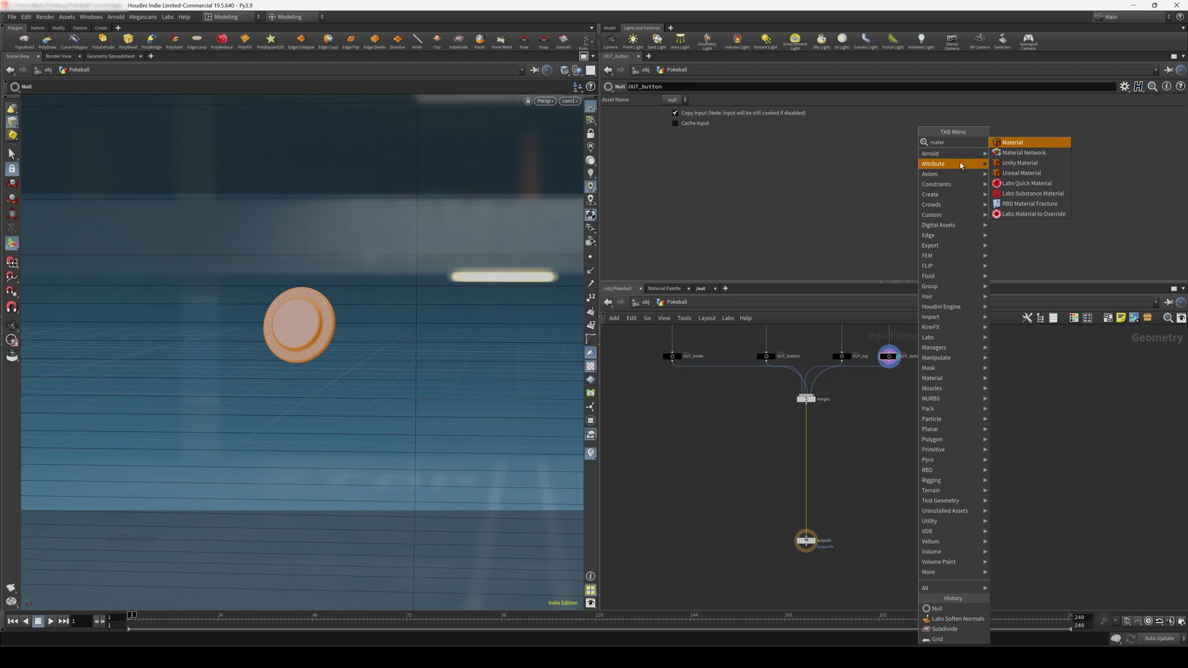
{"action": "left_click", "coordinate": [1019, 142]}
{"action": "left_click", "coordinate": [807, 442]}
{"action": "left_click", "coordinate": [814, 445]}
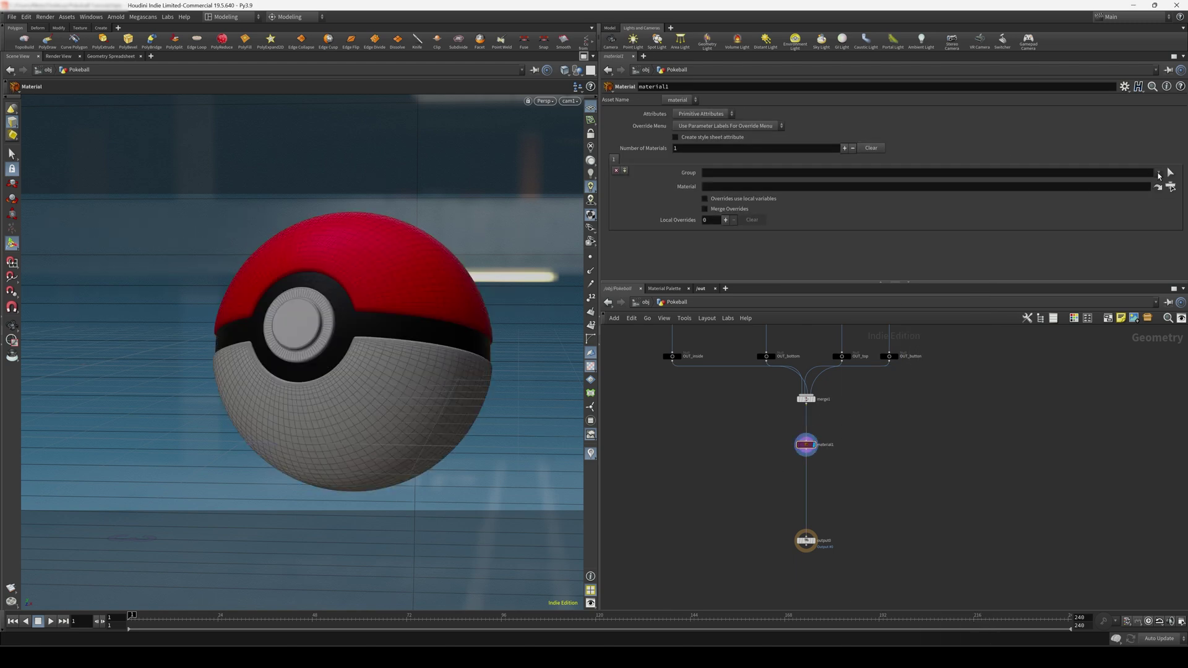
Assign the /mat/Inside material to the Inside group in the Material node
{"action": "left_click", "coordinate": [1159, 176]}
{"action": "left_click", "coordinate": [1167, 198]}
{"action": "left_click", "coordinate": [1171, 187]}
{"action": "left_click", "coordinate": [1076, 127]}
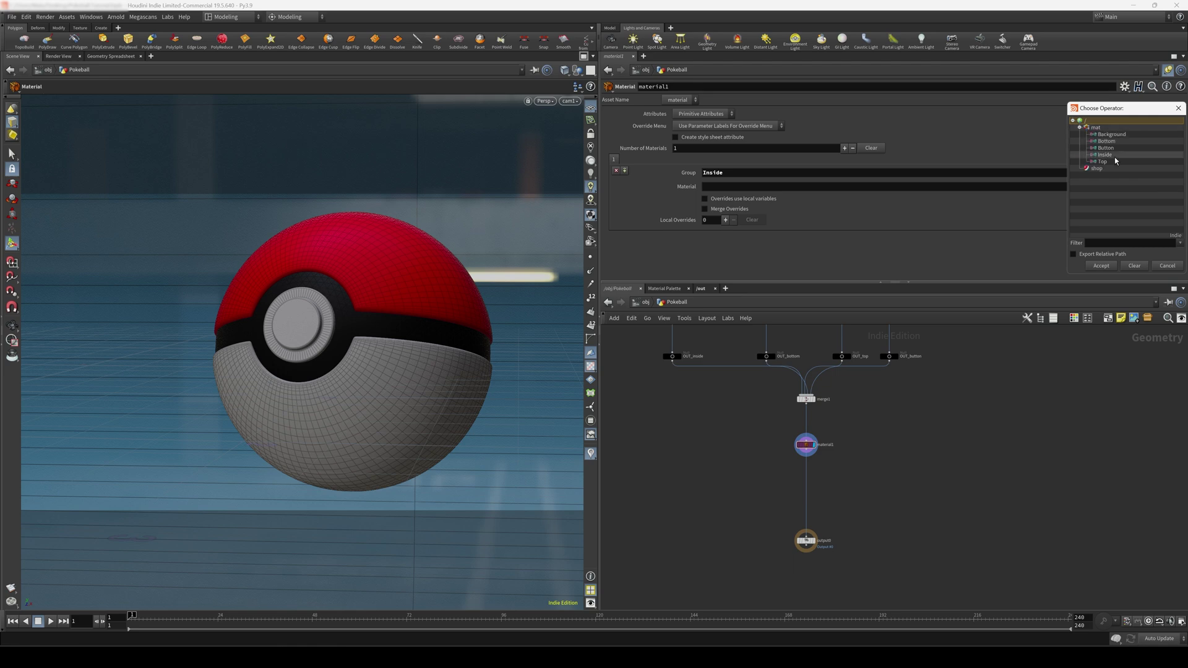
{"action": "double_click", "coordinate": [1116, 157]}
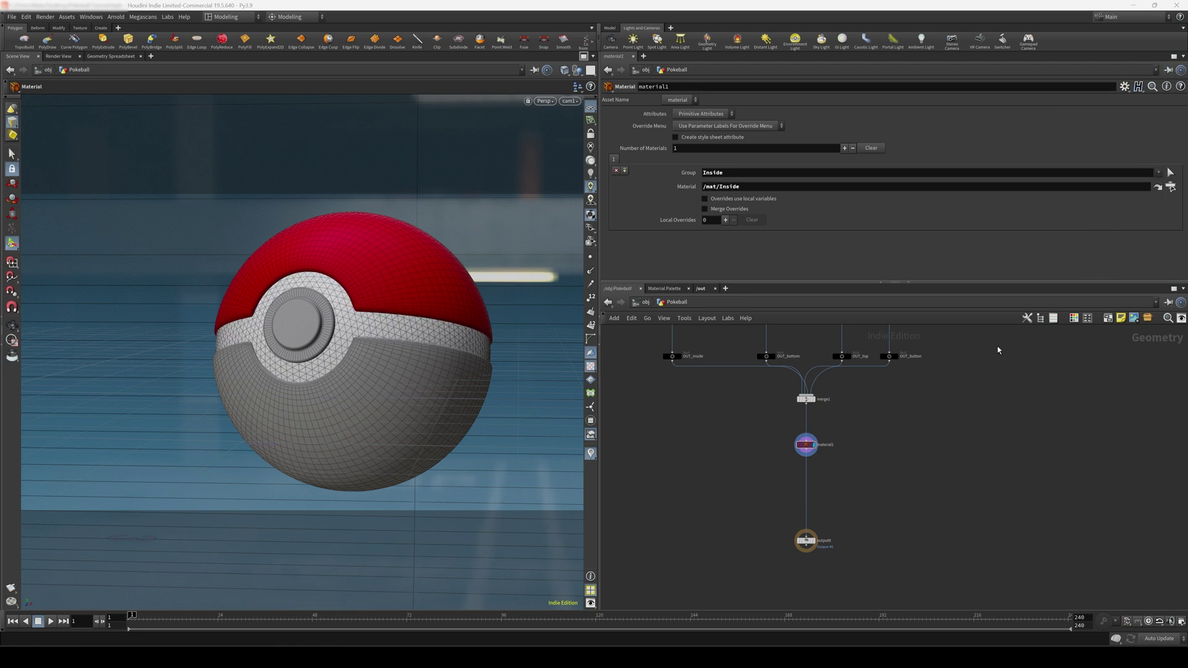
Add a second material entry that assigns /mat/Bottom to the Bottom group
{"action": "left_click", "coordinate": [624, 171]}
{"action": "left_click", "coordinate": [1158, 172]}
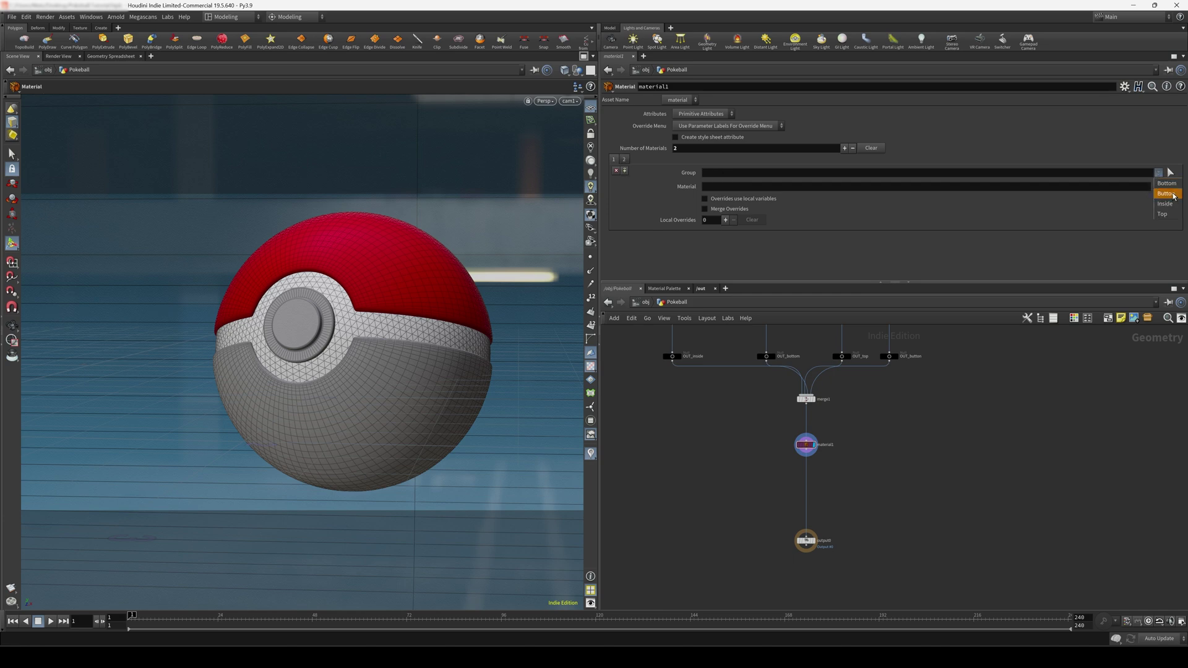
{"action": "left_click", "coordinate": [1168, 184]}
{"action": "left_click", "coordinate": [1170, 187]}
{"action": "double_click", "coordinate": [1101, 138]}
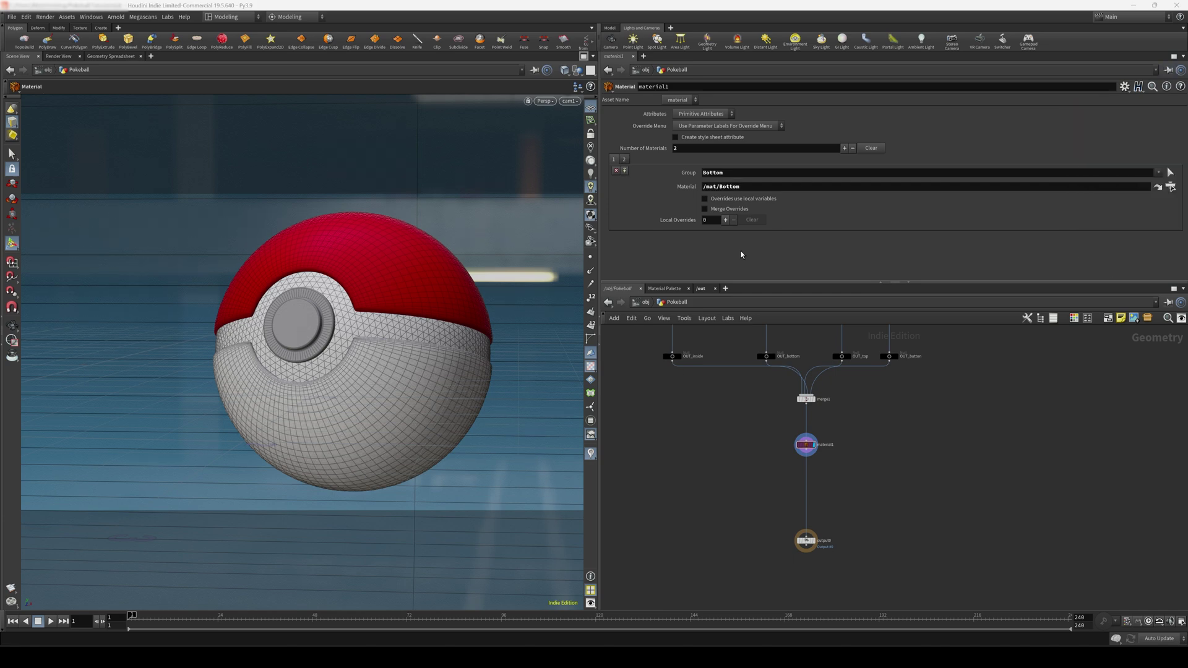
Add a third entry to the Material node that assigns /mat/Top to the Top group
{"action": "left_click", "coordinate": [625, 170]}
{"action": "left_click_drag", "start_coordinate": [846, 377], "coordinate": [827, 342]}
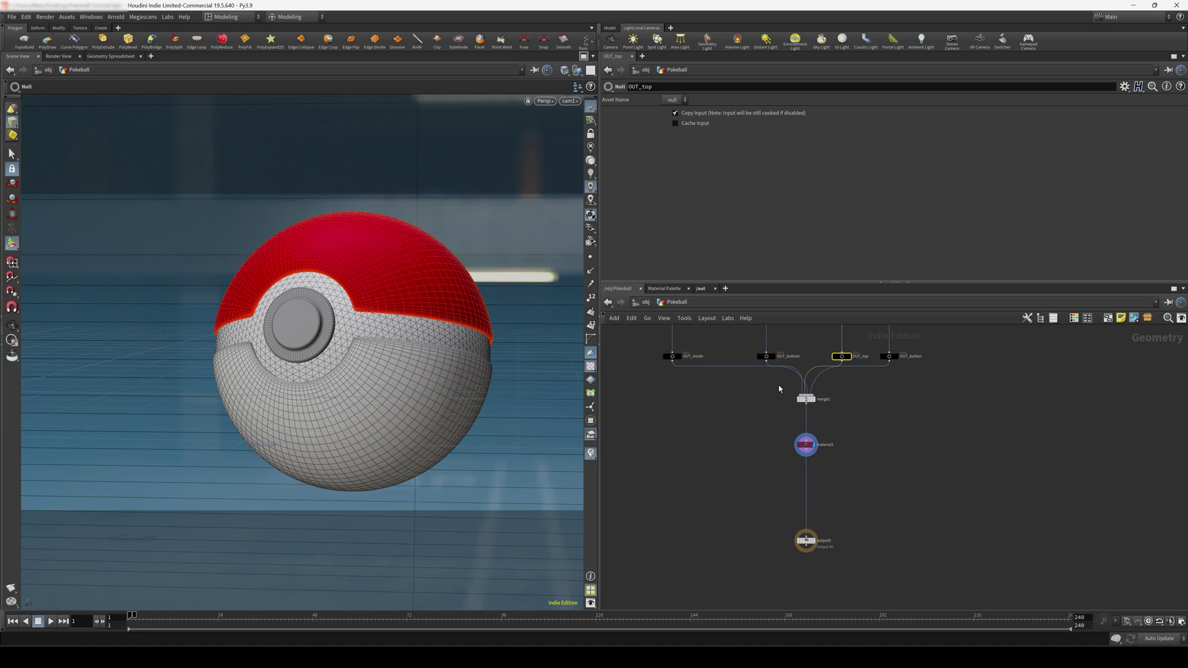
{"action": "left_click", "coordinate": [805, 445]}
{"action": "left_click", "coordinate": [1158, 173]}
{"action": "left_click", "coordinate": [1165, 212]}
{"action": "left_click", "coordinate": [1170, 187]}
{"action": "left_click", "coordinate": [1104, 159]}
{"action": "left_click", "coordinate": [1101, 262]}
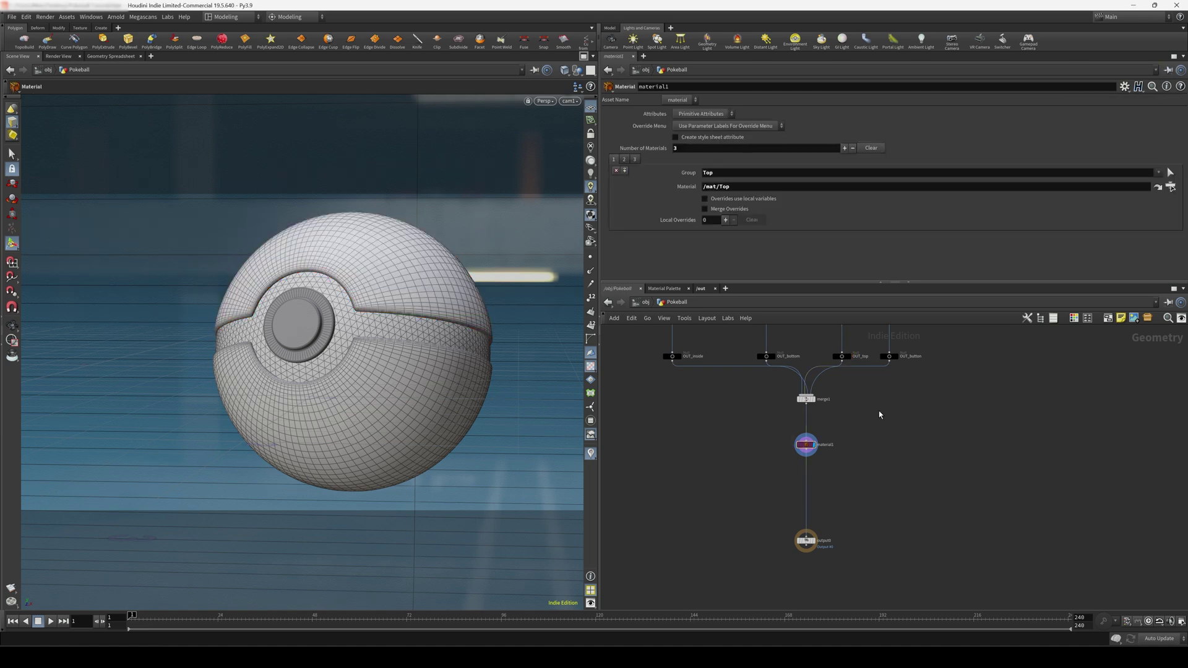
Add a fourth material entry that assigns /mat/Button to the Button group
{"action": "left_click", "coordinate": [625, 171]}
{"action": "left_click", "coordinate": [1158, 173]}
{"action": "left_click", "coordinate": [1165, 213]}
{"action": "left_click", "coordinate": [1171, 186]}
{"action": "double_click", "coordinate": [1107, 144]}
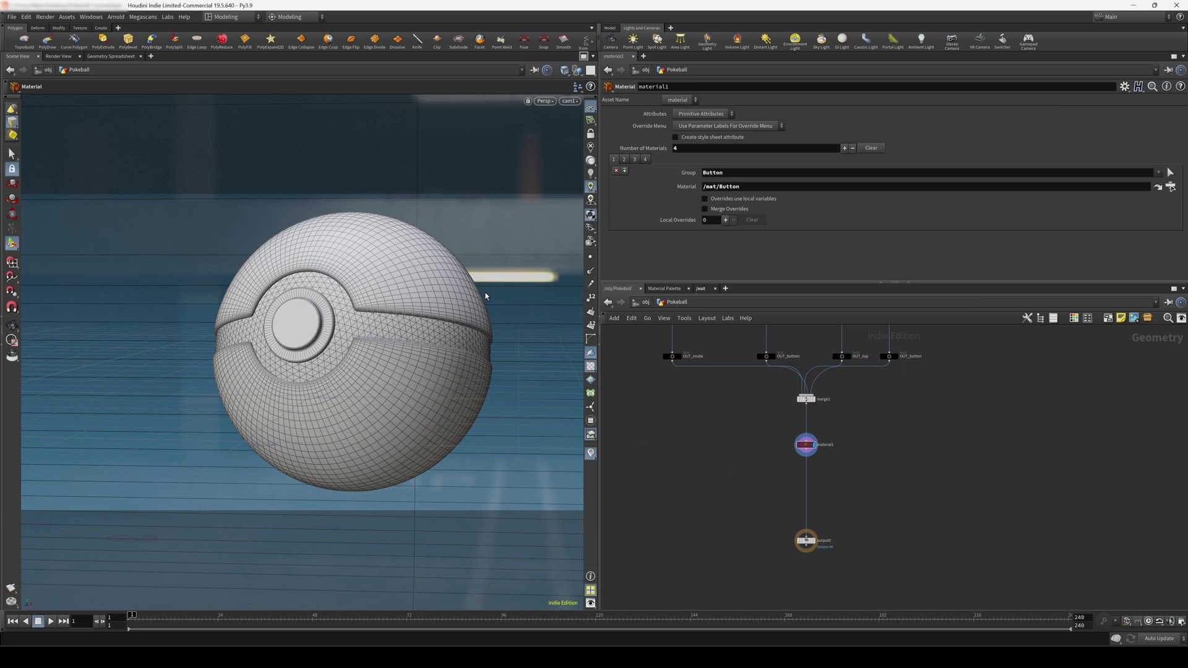
Go to the mat network and set the Inside material's base color to dark gray, 0.05 in all channels
{"action": "left_click", "coordinate": [645, 302]}
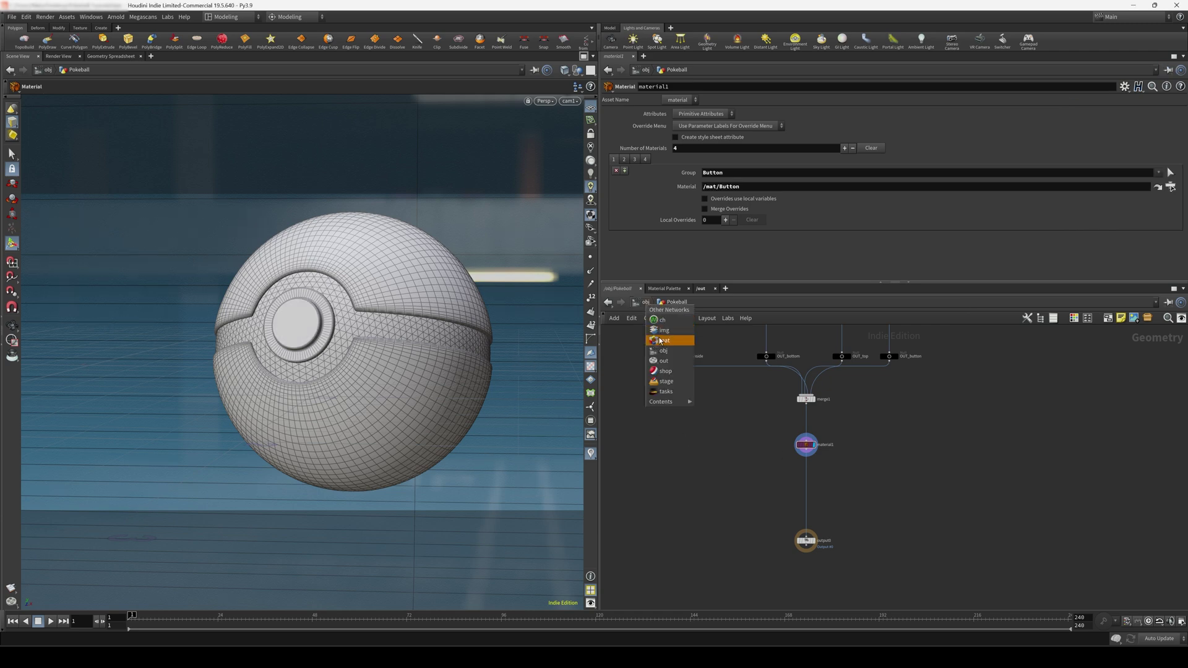
{"action": "left_click", "coordinate": [662, 340]}
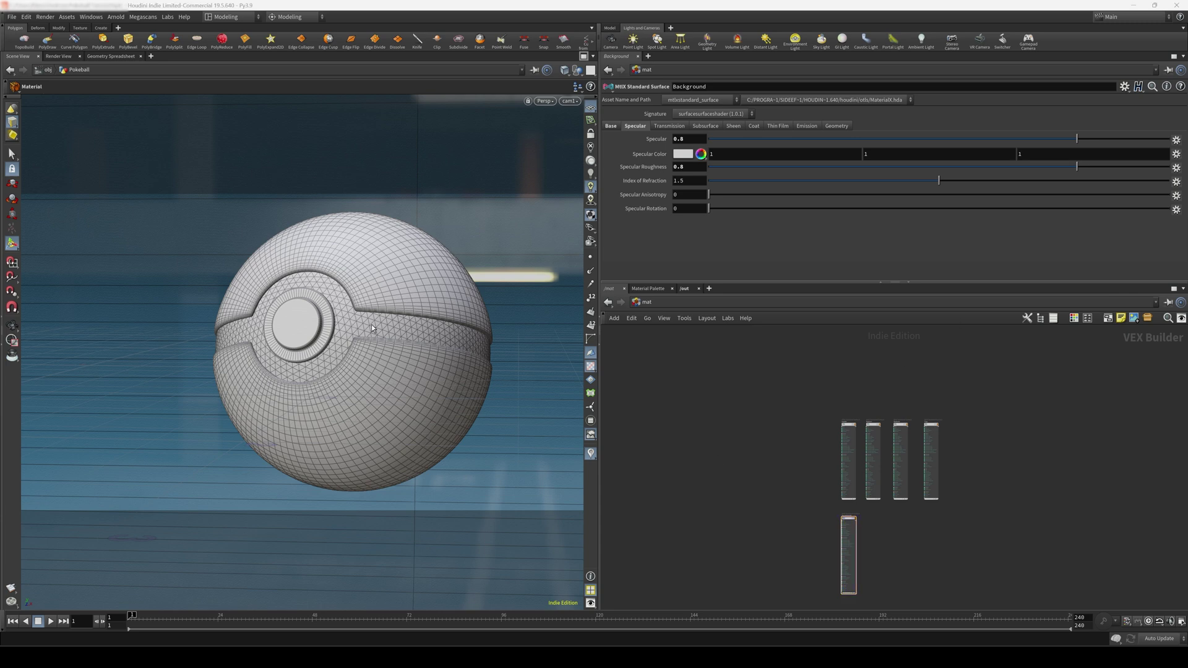
{"action": "key", "text": "h"}
{"action": "middle_click_drag", "start_coordinate": [727, 430], "coordinate": [705, 471]}
{"action": "scroll", "coordinate": [705, 472], "scroll_direction": "up", "scroll_amount": 2}
{"action": "left_click_drag", "start_coordinate": [744, 444], "coordinate": [836, 428]}
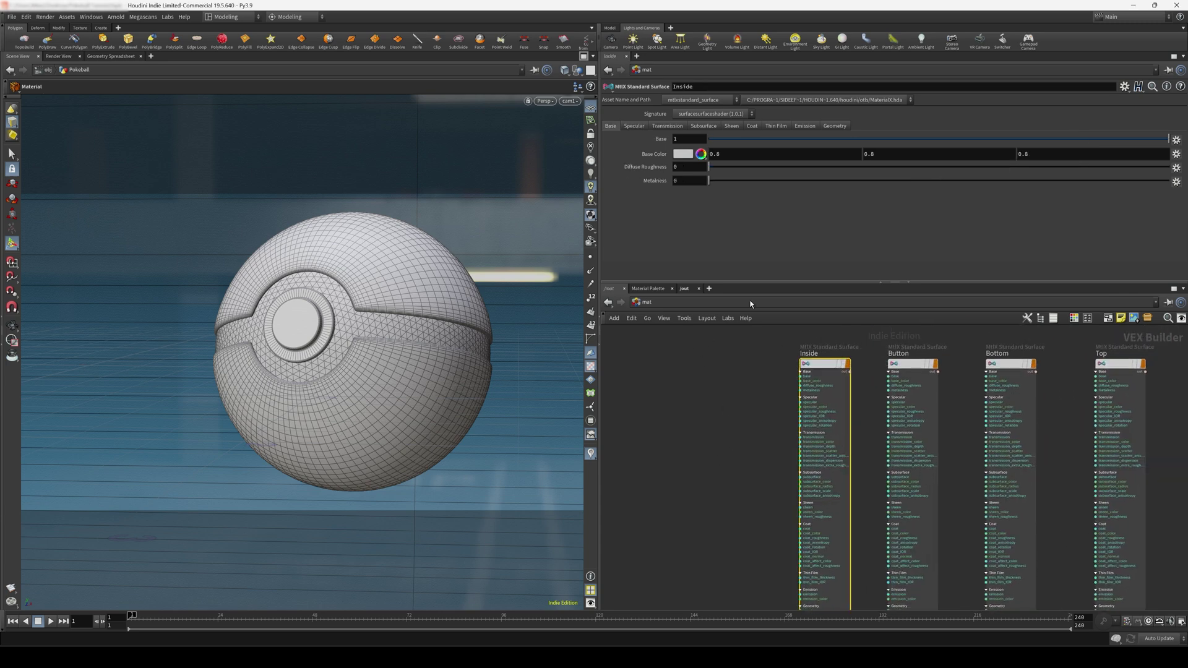
{"action": "left_click", "coordinate": [686, 154]}
{"action": "left_click", "coordinate": [727, 145]}
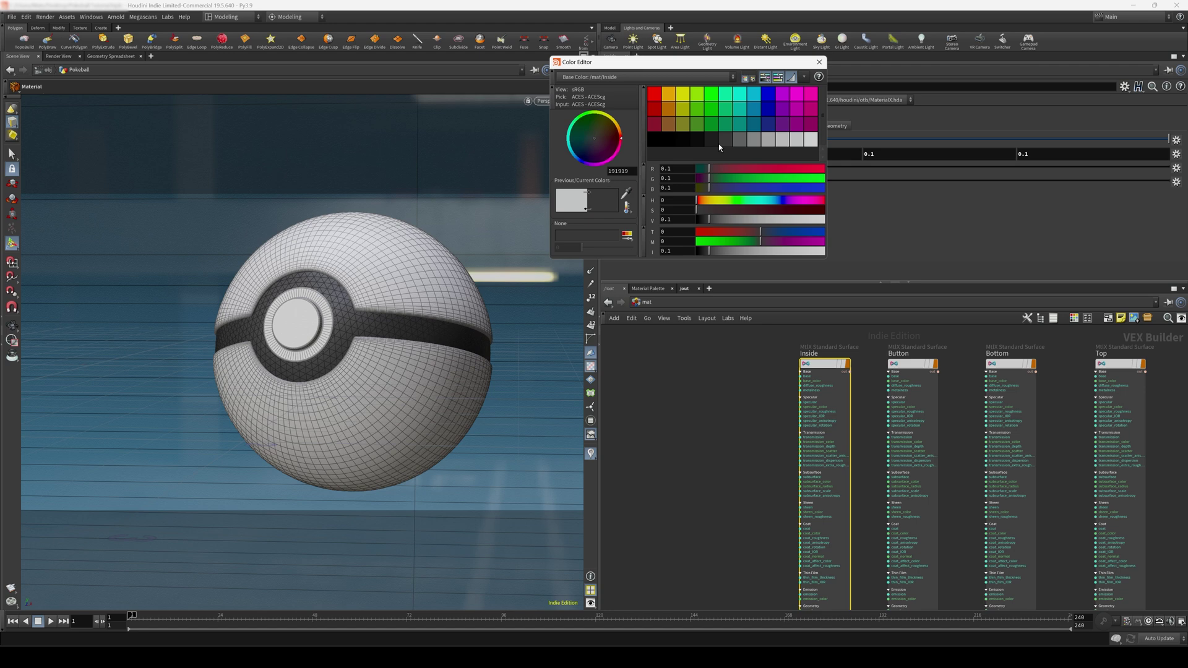
{"action": "left_click", "coordinate": [712, 144]}
{"action": "left_click", "coordinate": [819, 62]}
Set the Button material's metalness to 0.1
{"action": "key", "text": "h"}
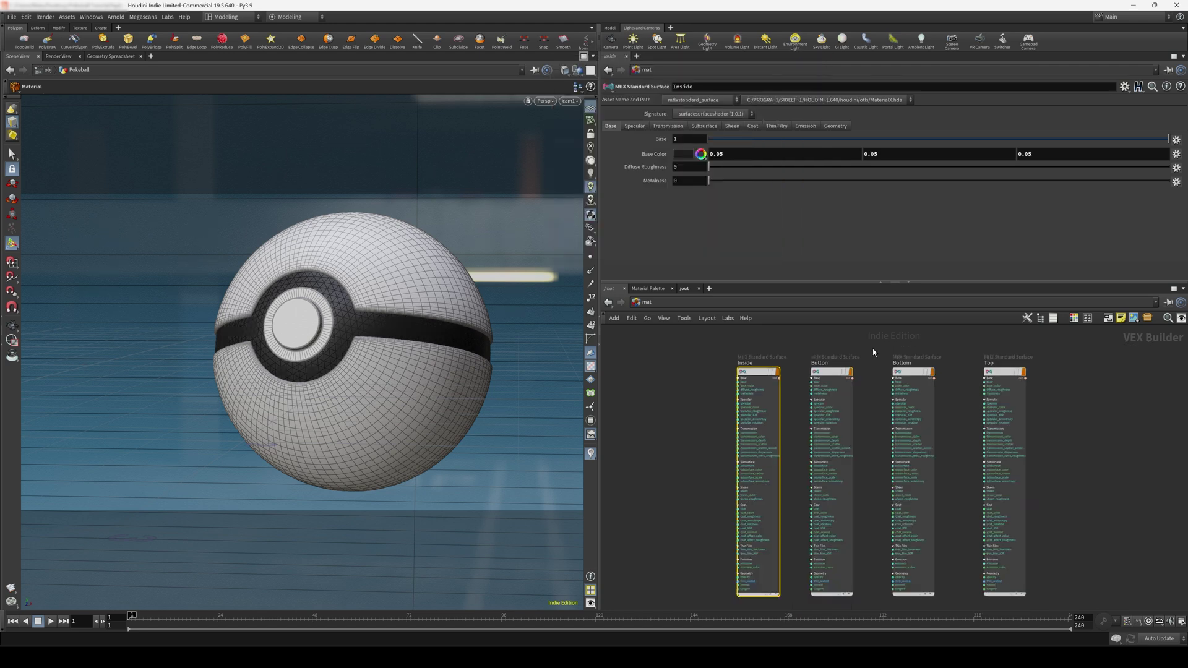
{"action": "left_click_drag", "start_coordinate": [869, 387], "coordinate": [805, 406]}
{"action": "left_click", "coordinate": [685, 178]}
{"action": "type", "text": "0.1"}
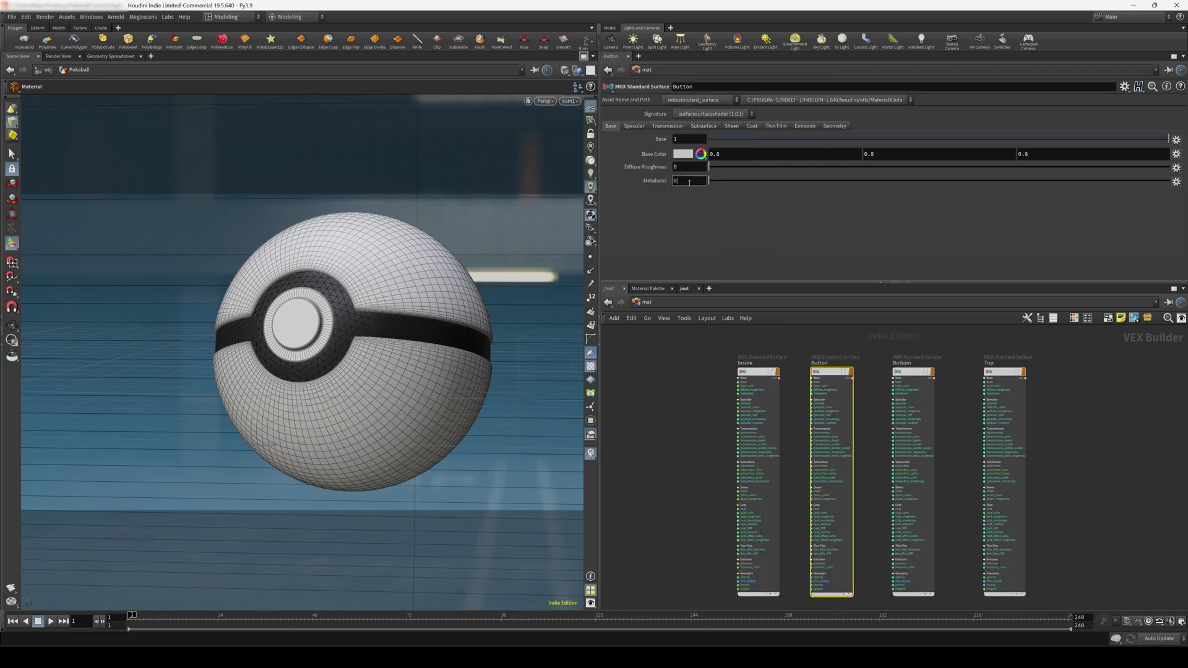
{"action": "key", "text": "Return"}
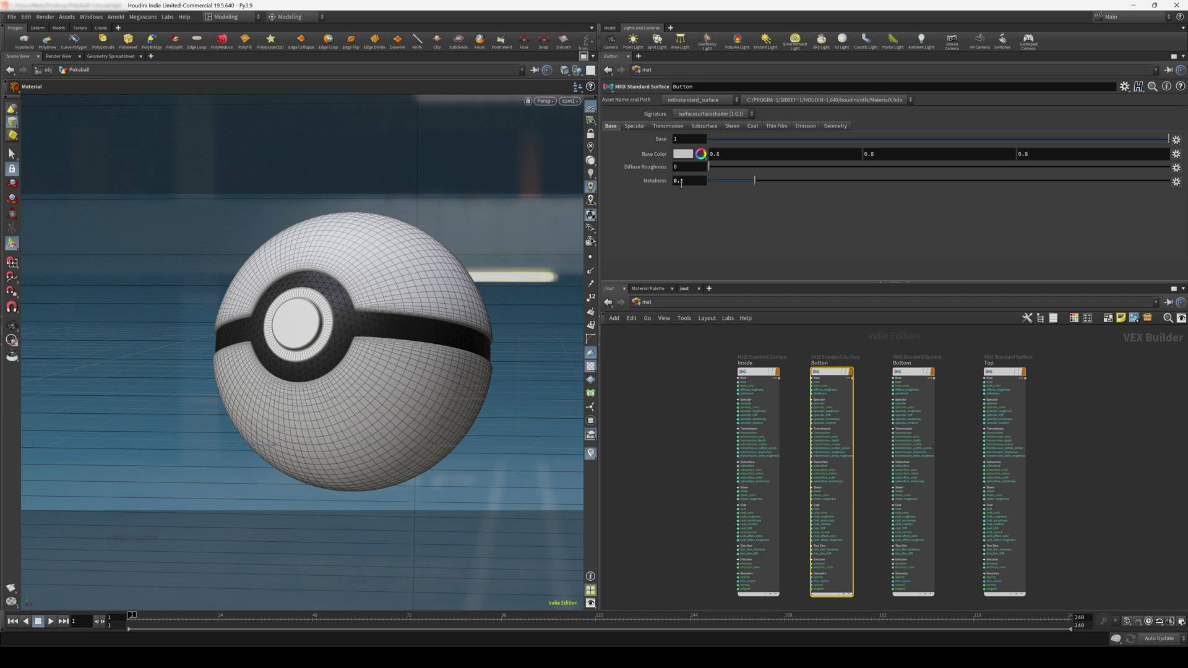
Set the Bottom material's metalness to 0.1
{"action": "middle_click_drag", "start_coordinate": [878, 406], "coordinate": [819, 394]}
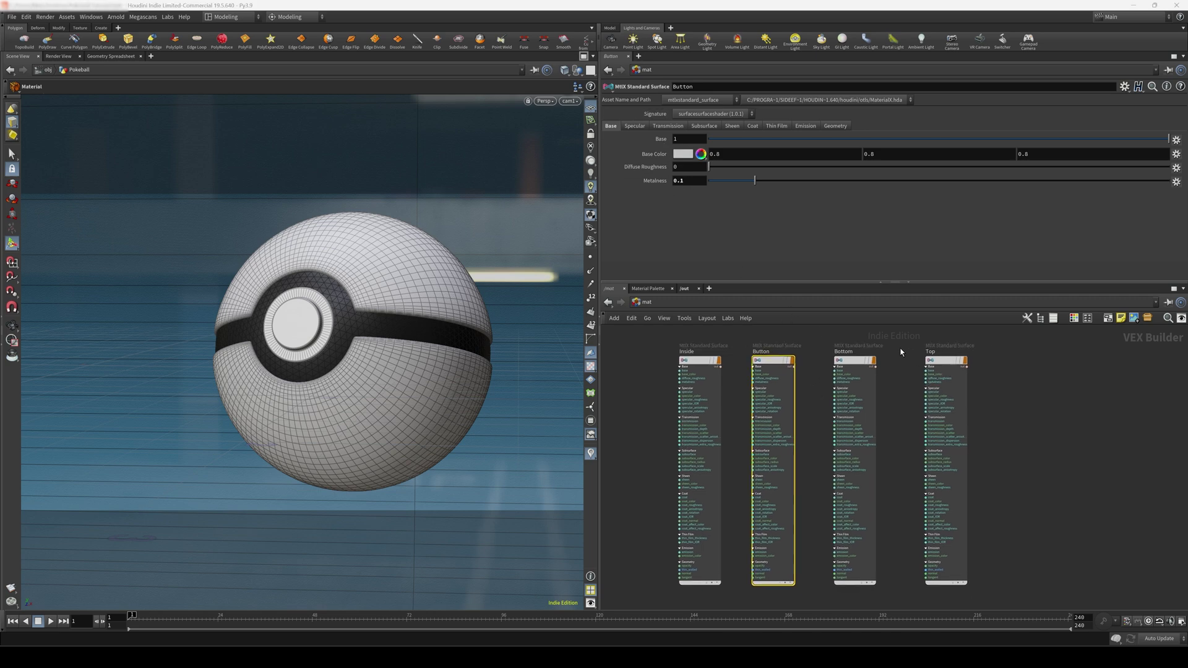
{"action": "left_click", "coordinate": [854, 396]}
{"action": "left_click", "coordinate": [686, 180]}
{"action": "type", "text": "0.1"}
{"action": "key", "text": "Return"}
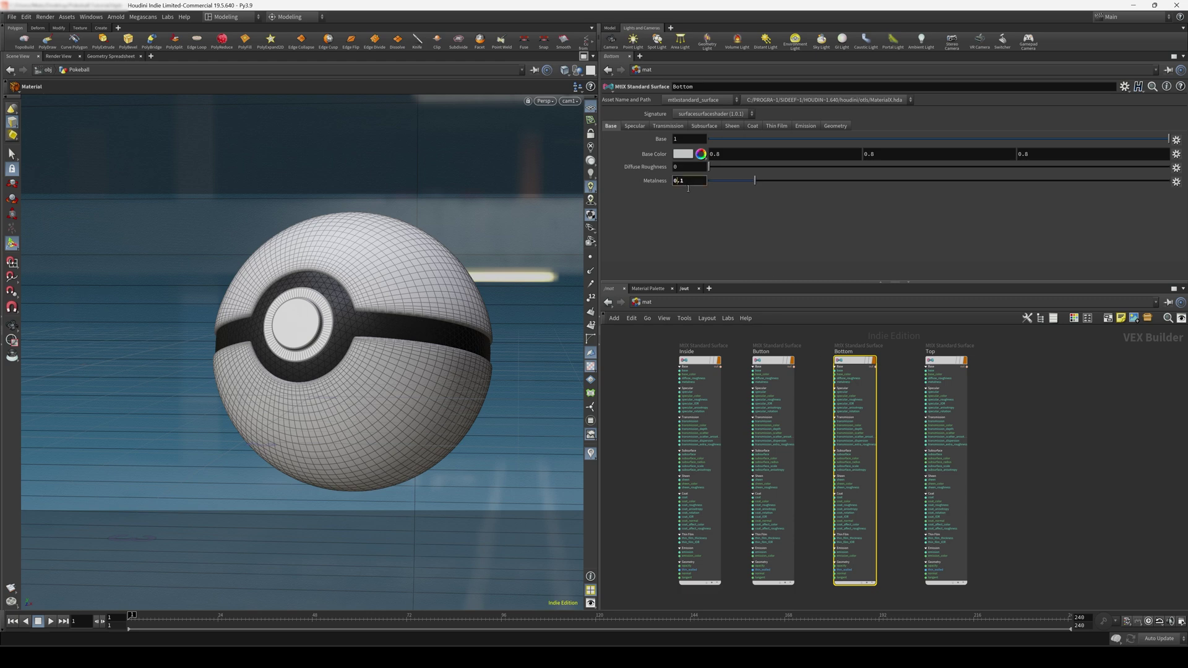
Set the Top material's metalness to 0.1
{"action": "left_click", "coordinate": [946, 396]}
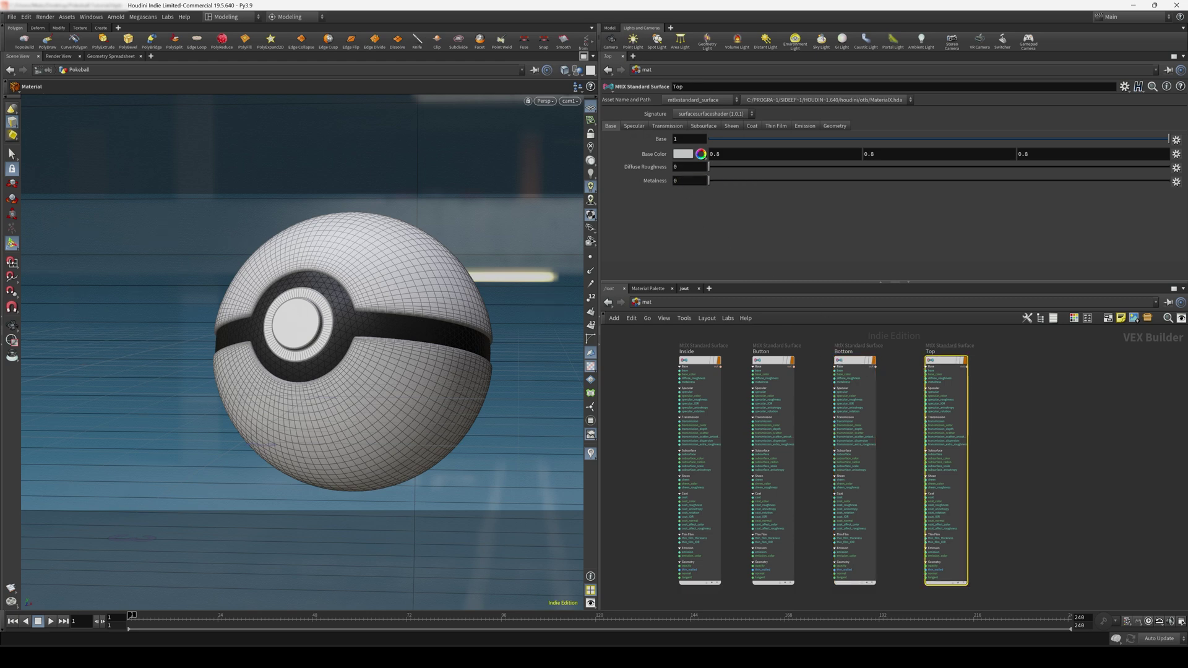
{"action": "left_click", "coordinate": [688, 181]}
{"action": "type", "text": "0.1"}
{"action": "key", "text": "Return"}
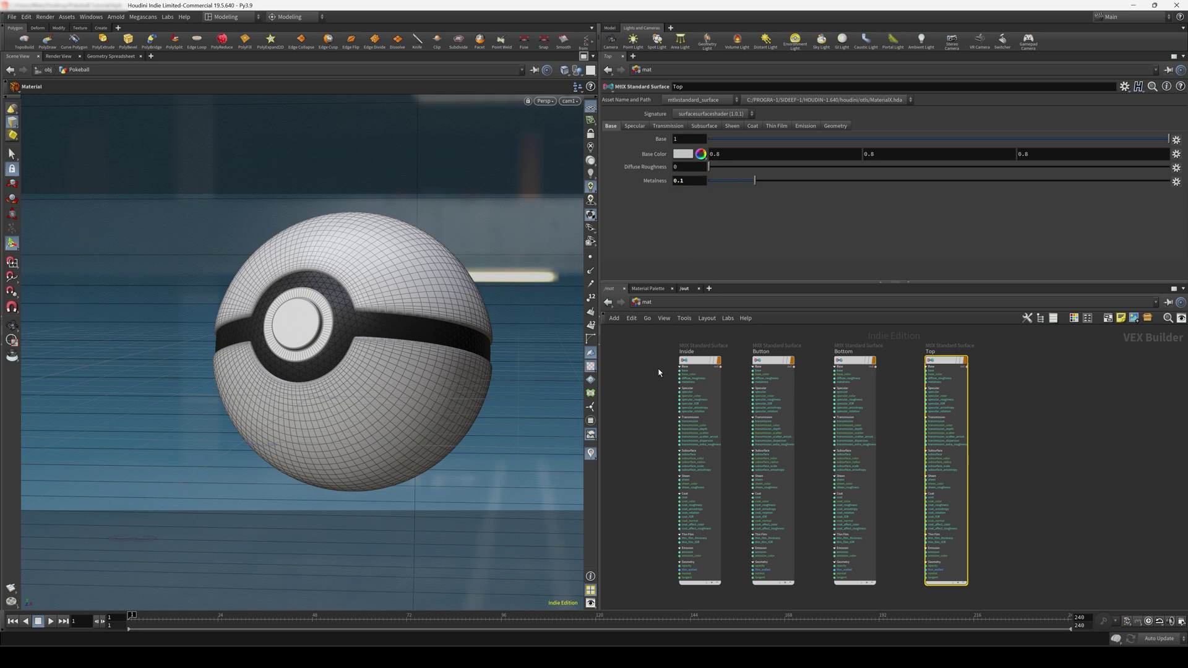
Set the Top material's base color to red with values 1, 0.034, 0
{"action": "left_click", "coordinate": [683, 154]}
{"action": "left_click", "coordinate": [660, 99]}
{"action": "left_click_drag", "start_coordinate": [699, 185], "coordinate": [702, 183]}
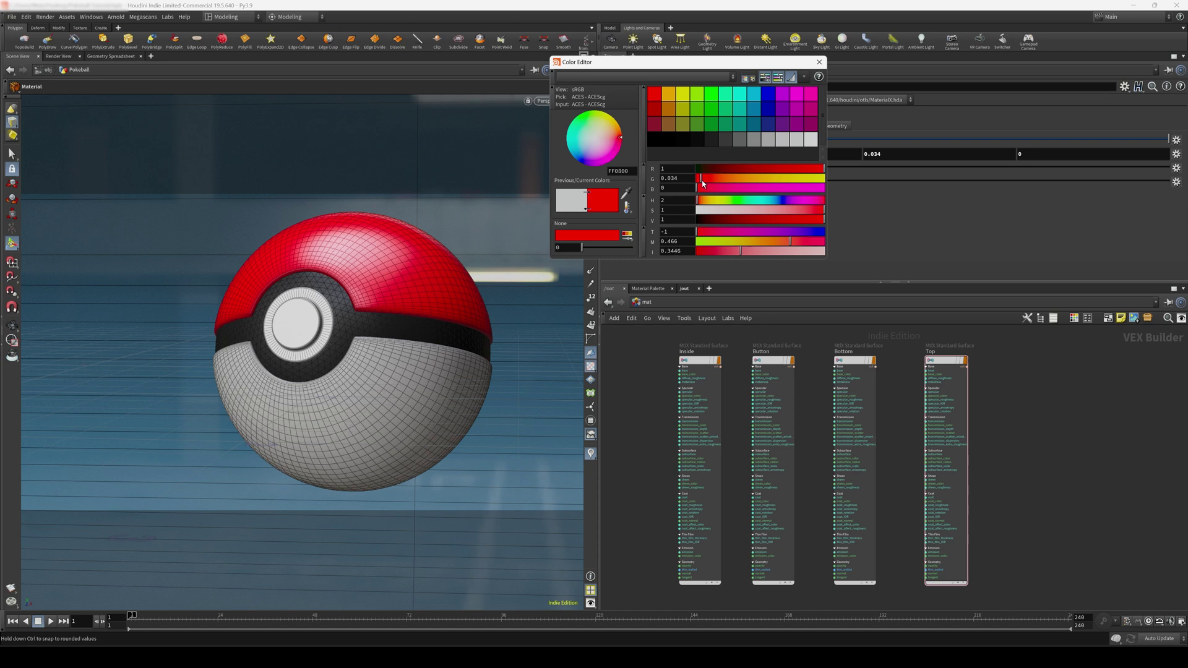
{"action": "left_click", "coordinate": [819, 62]}
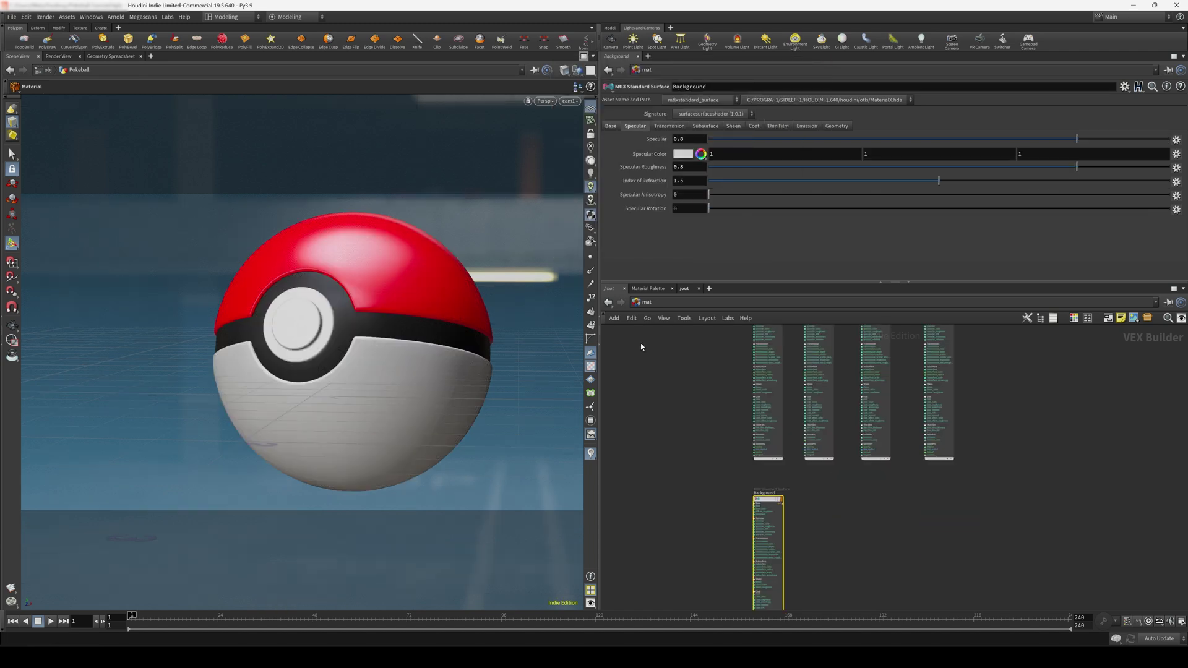
Compare the scene view's lighting modes on the Pokeball and leave the view on normal lighting
{"action": "left_click", "coordinate": [590, 173]}
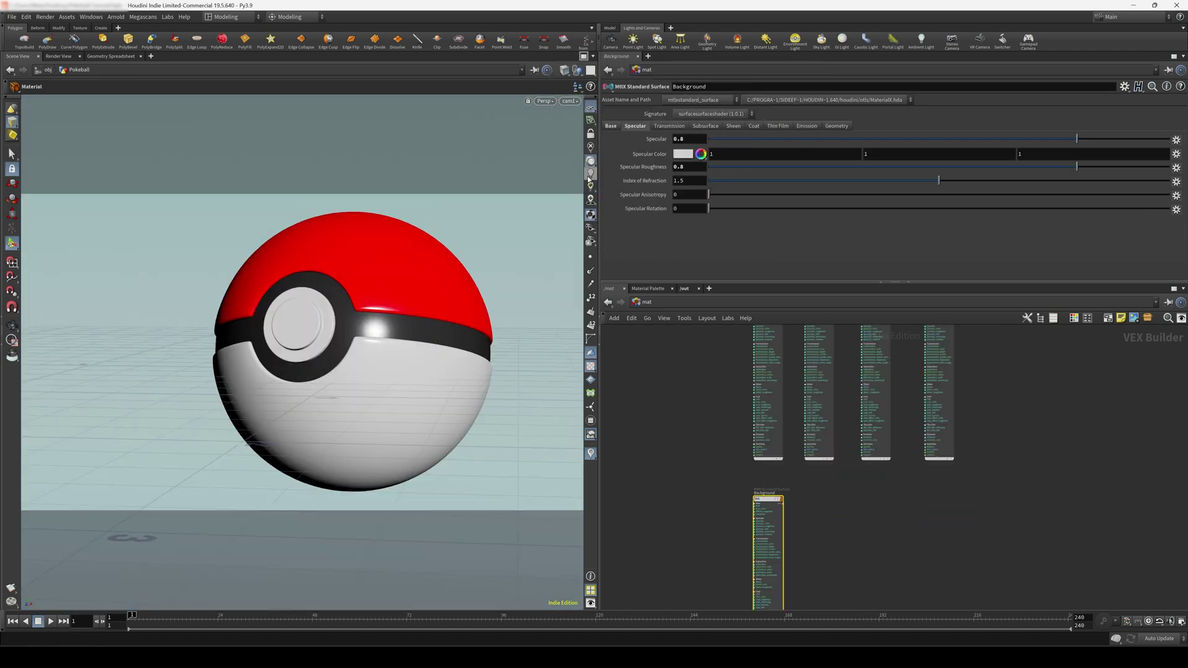
{"action": "left_click", "coordinate": [591, 186]}
{"action": "left_click", "coordinate": [591, 174]}
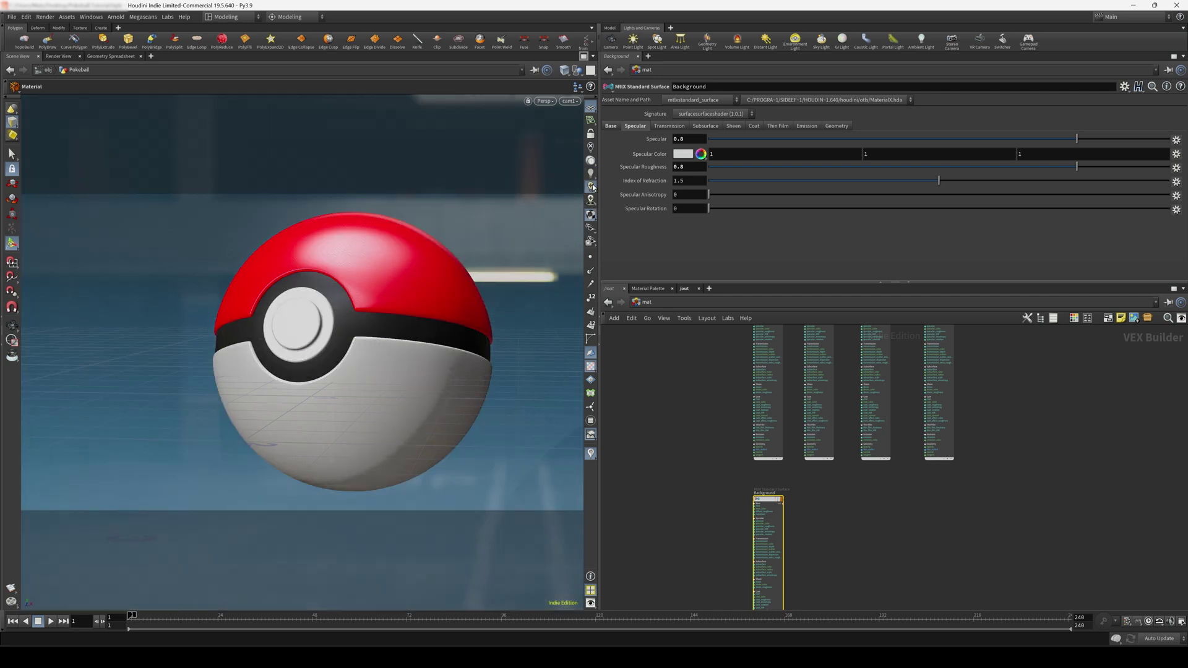
{"action": "left_click", "coordinate": [592, 181]}
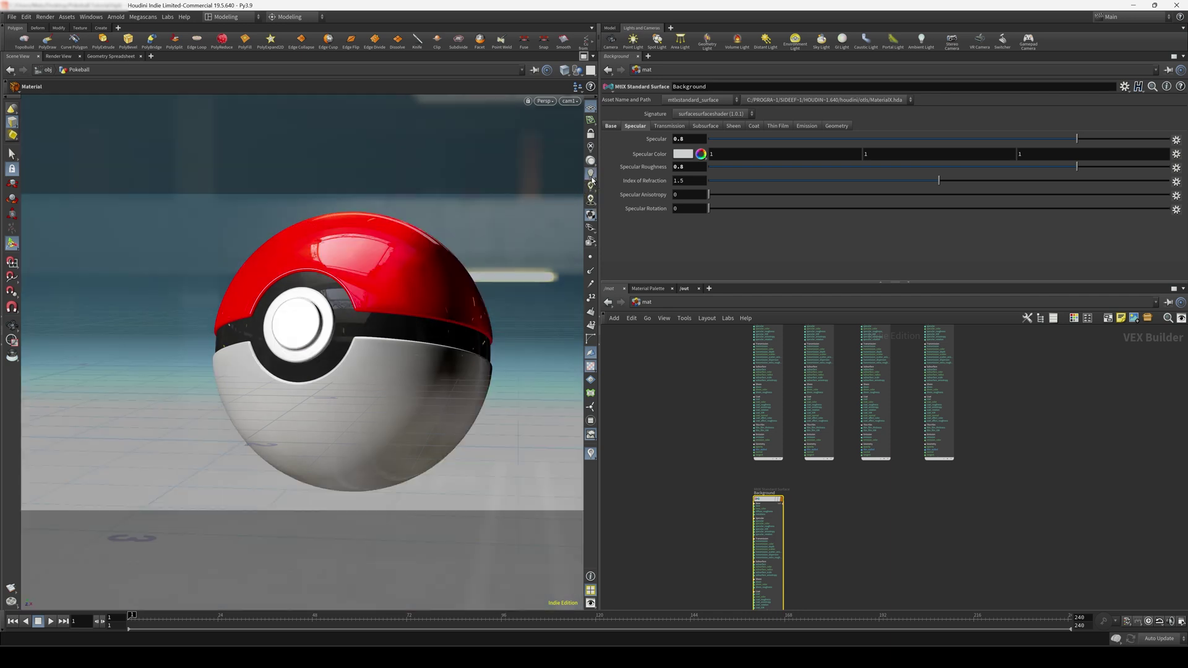
{"action": "left_click", "coordinate": [660, 413]}
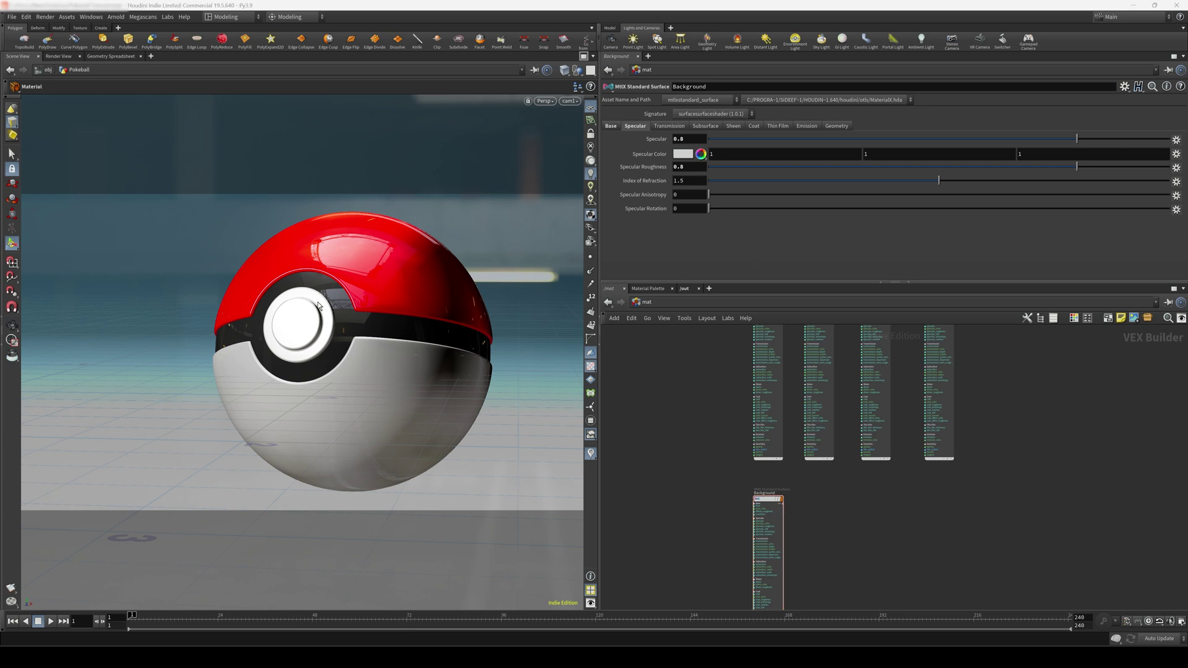
Add a Karma render node in the out network and set its rendering engine to XPU Engine (Beta)
{"action": "left_click", "coordinate": [641, 303]}
{"action": "left_click", "coordinate": [653, 360]}
{"action": "key", "text": "Tab"}
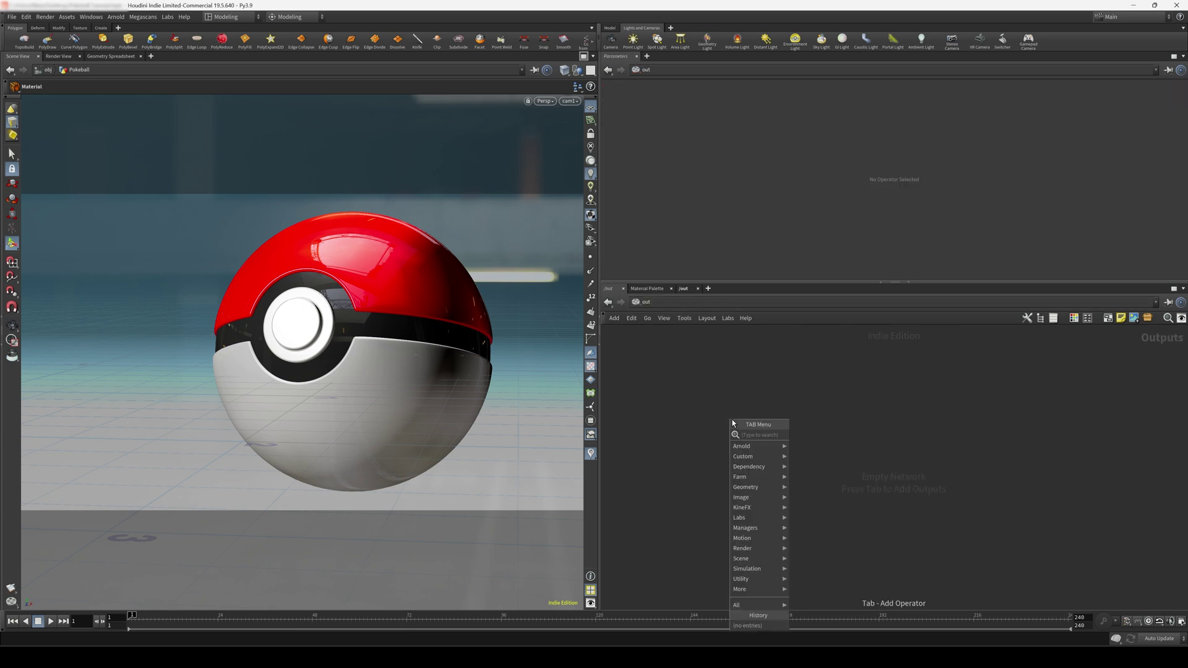
{"action": "type", "text": "ka"}
{"action": "left_click", "coordinate": [810, 436]}
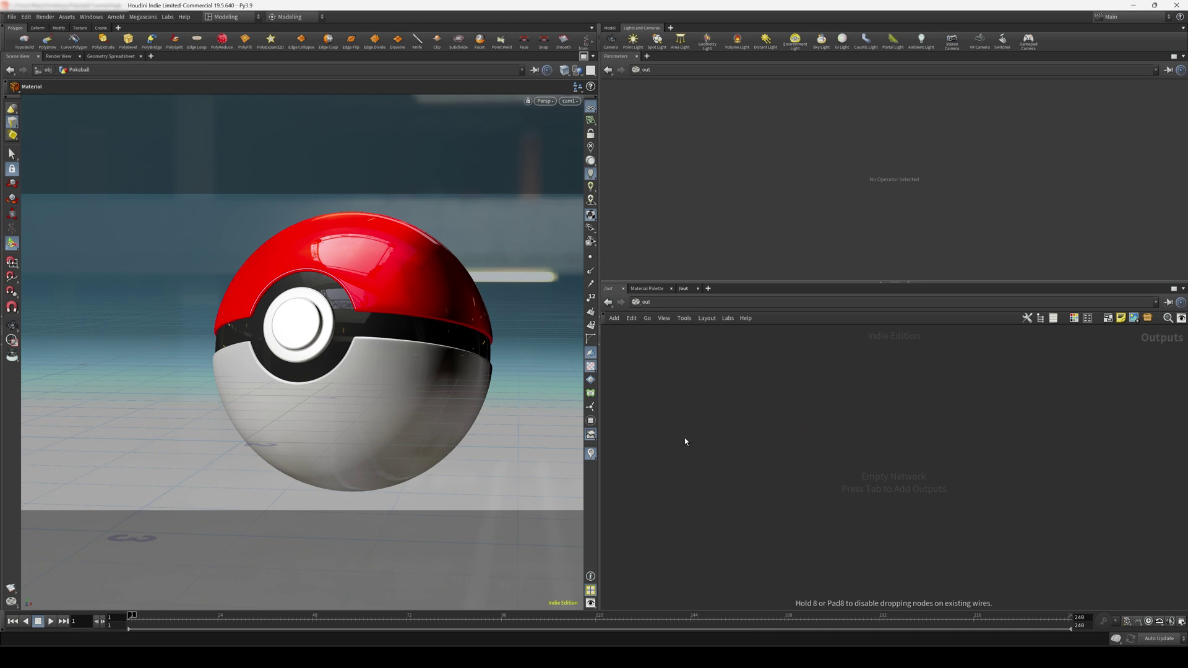
{"action": "left_click", "coordinate": [727, 429]}
{"action": "left_click", "coordinate": [704, 226]}
{"action": "left_click", "coordinate": [696, 245]}
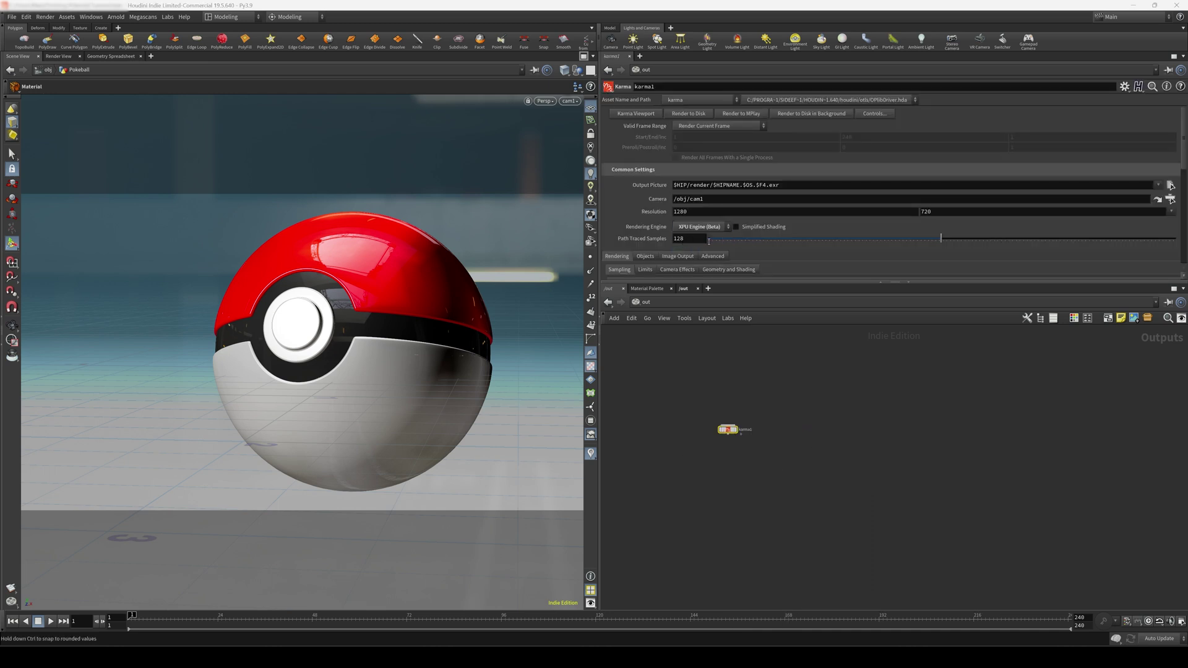
Set the Karma node's output picture to $HIP/Pokeball_Tut.exr
{"action": "scroll", "coordinate": [768, 156], "scroll_direction": "down", "scroll_amount": 2}
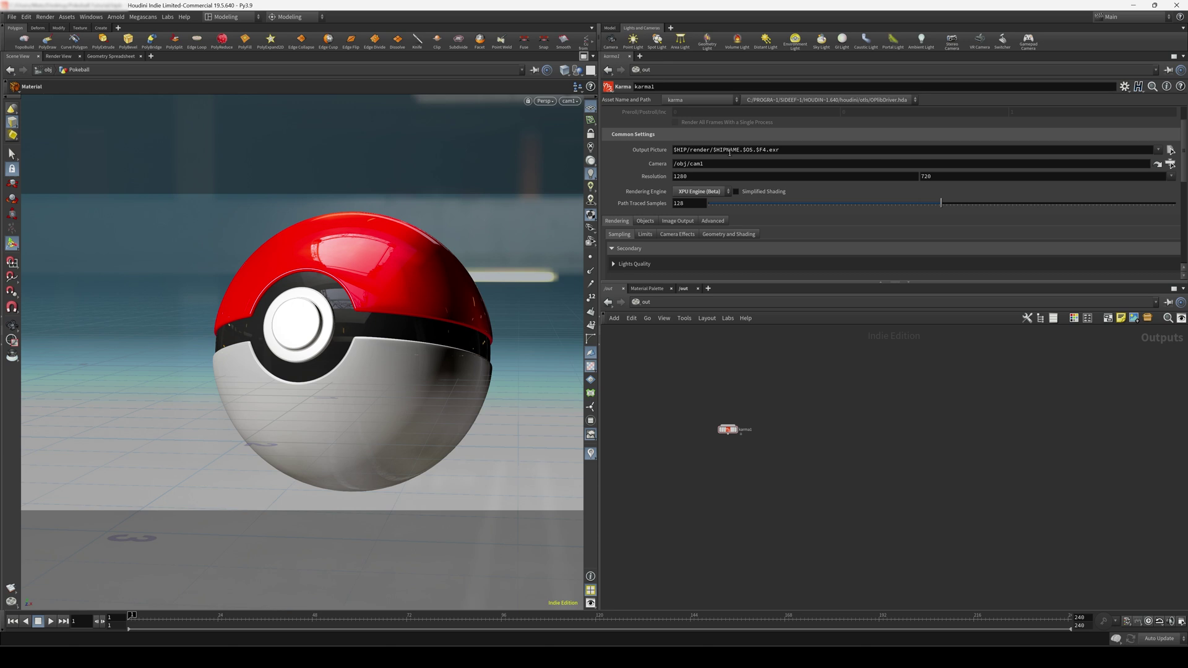
{"action": "left_click_drag", "start_coordinate": [784, 149], "coordinate": [714, 150]}
{"action": "left_click", "coordinate": [1173, 151]}
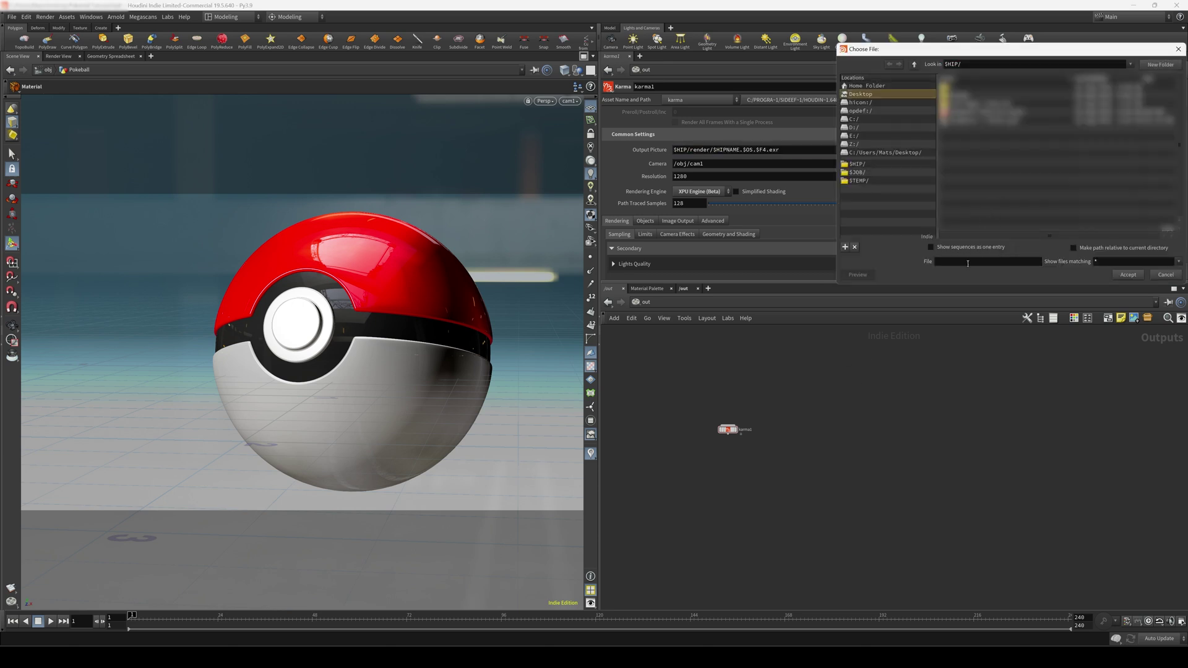
{"action": "left_click_drag", "start_coordinate": [988, 262], "coordinate": [935, 262]}
{"action": "type", "text": "Pokeball_Tut"}
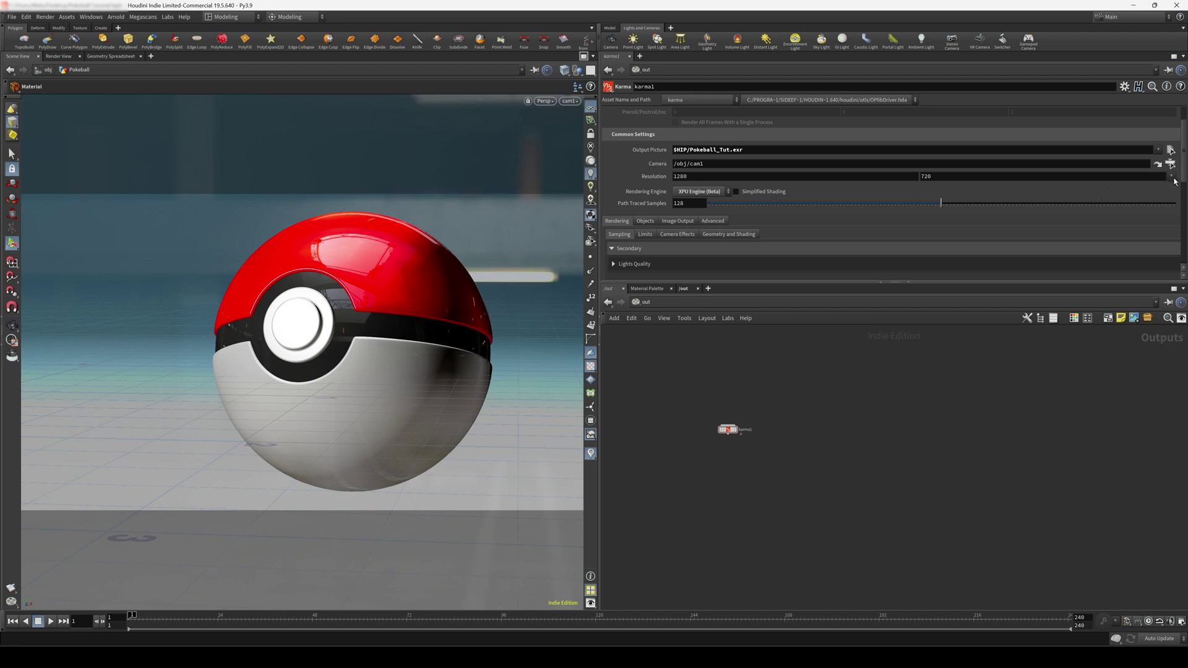
Set the Karma render resolution to HDTV 1080 (1920 × 1080) and show the node's advanced settings
{"action": "left_click", "coordinate": [1172, 177]}
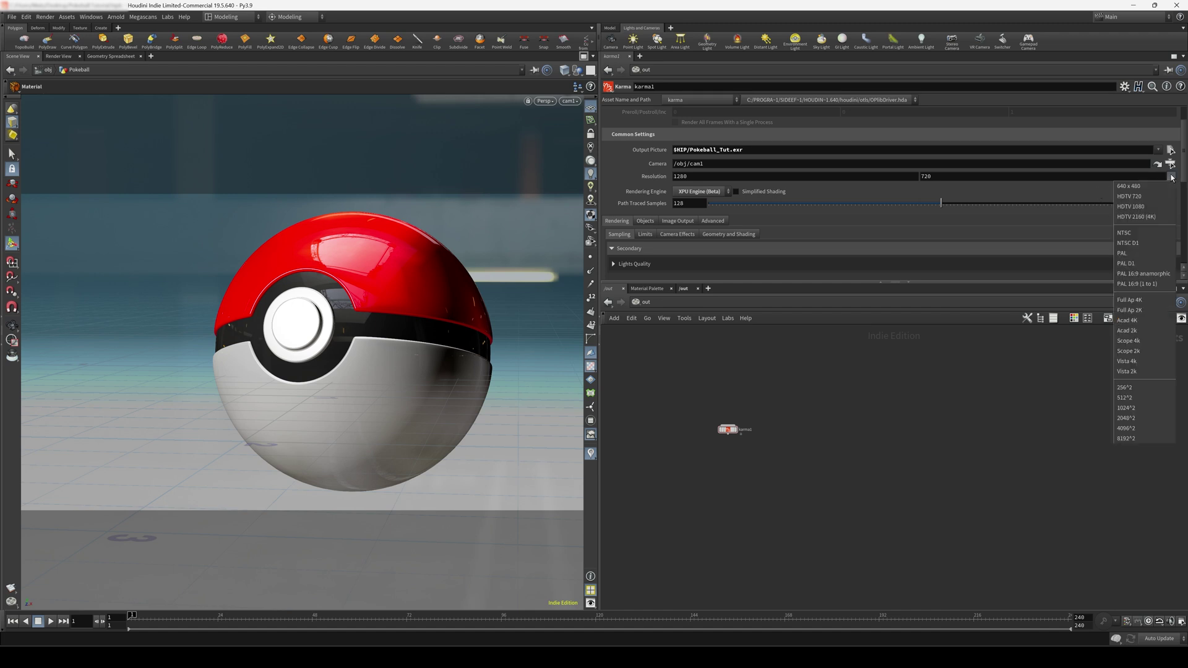
{"action": "left_click", "coordinate": [1138, 211]}
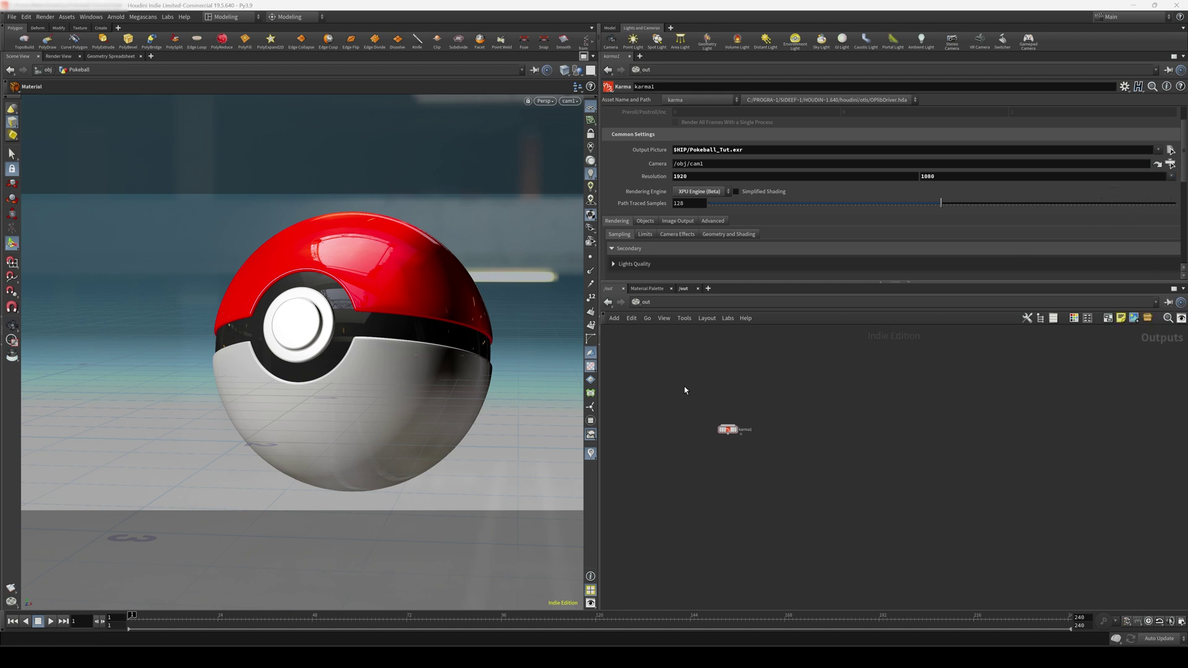
{"action": "left_click", "coordinate": [715, 221]}
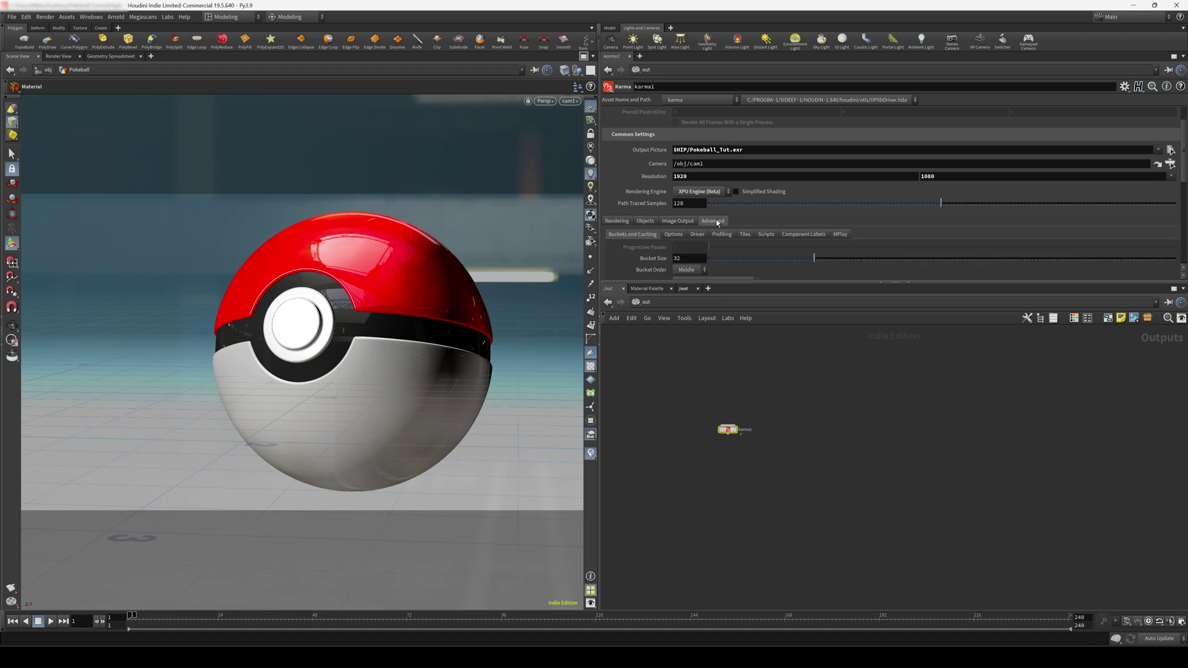
Enable the MPlay monitor in the Karma node's advanced MPlay settings
{"action": "left_click", "coordinate": [842, 236]}
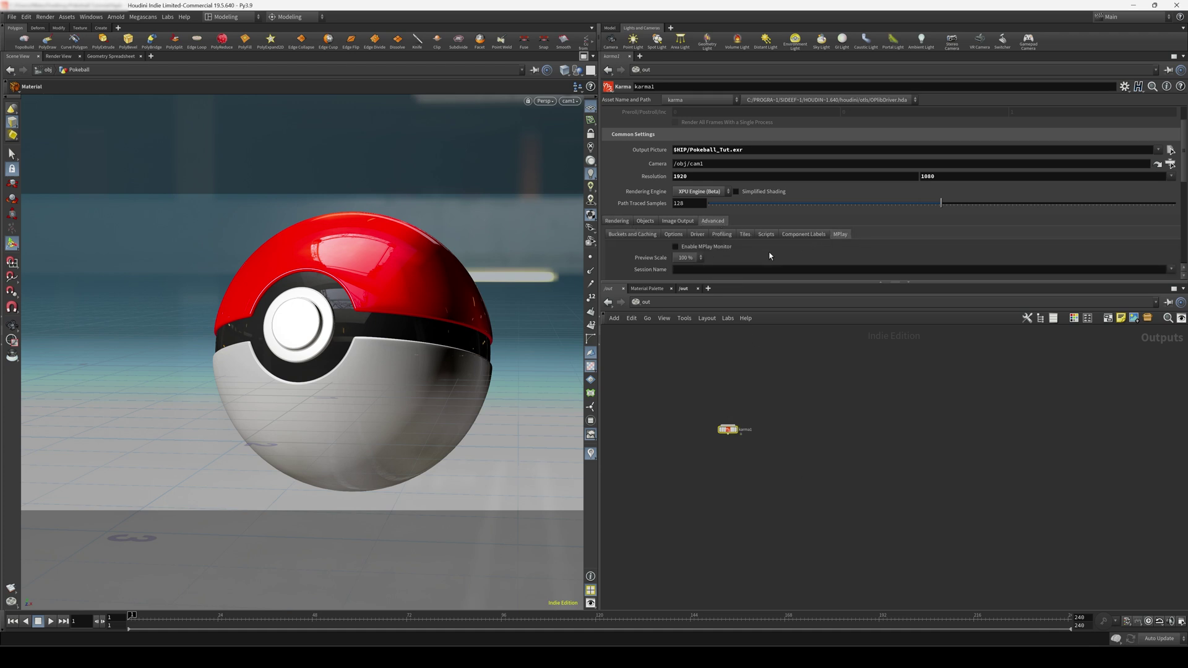
{"action": "scroll", "coordinate": [770, 256], "scroll_direction": "down", "scroll_amount": 1}
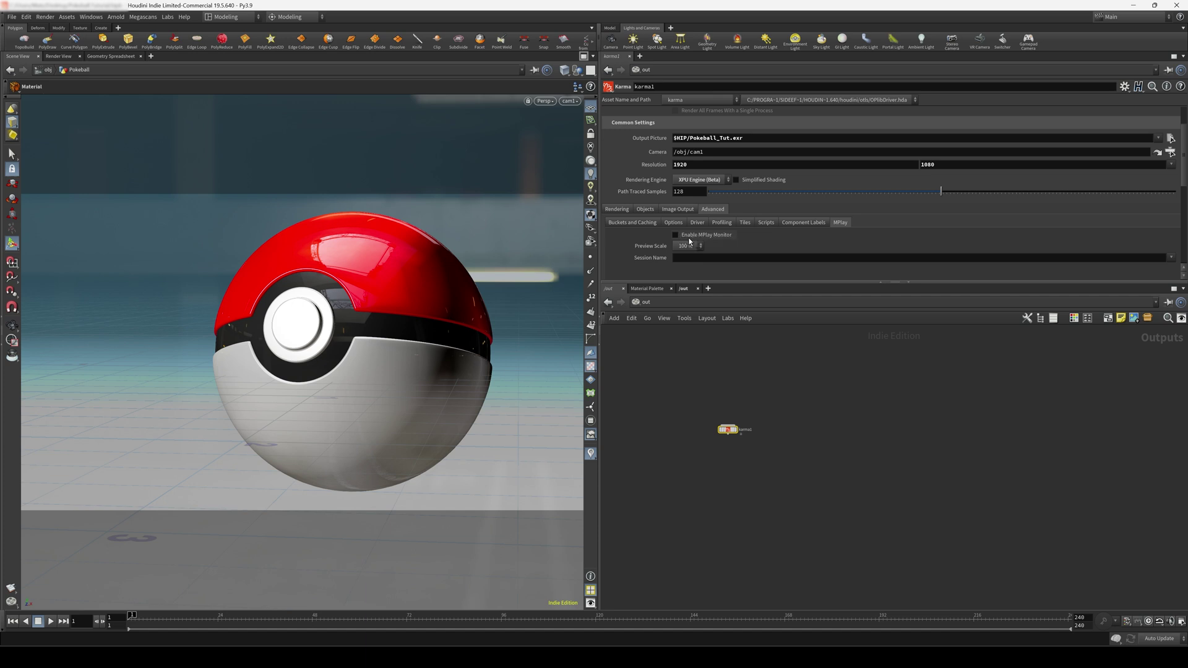
{"action": "left_click", "coordinate": [688, 238]}
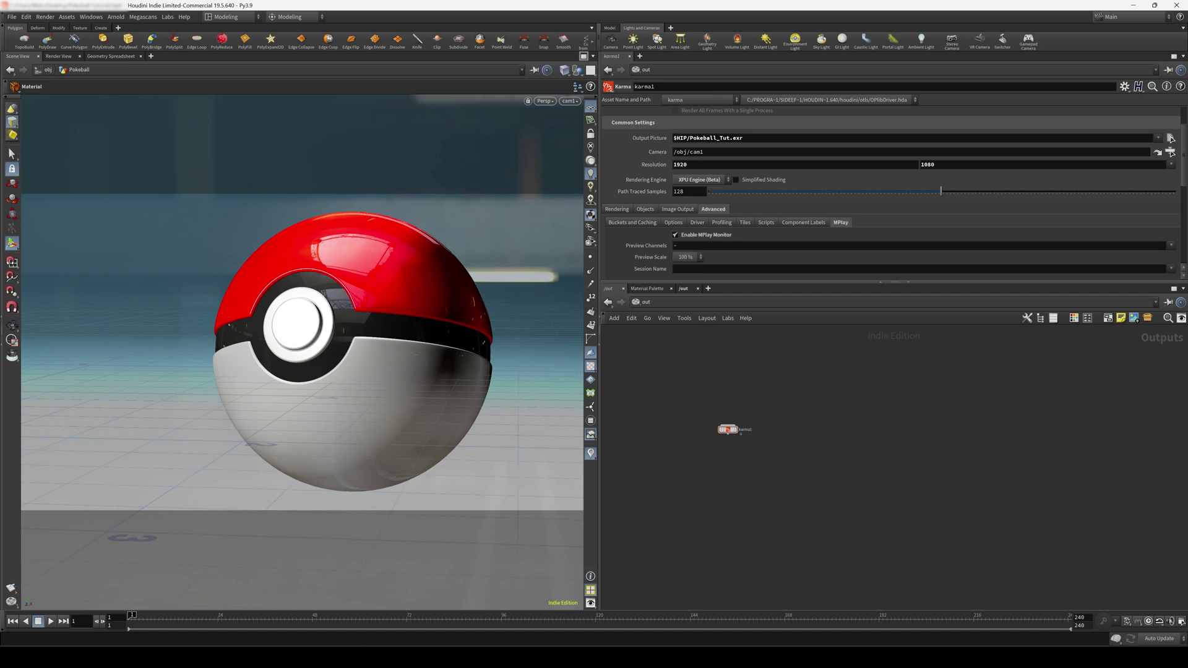
Preview the Pokeball render in the Karma viewer, check it and close the viewer
{"action": "scroll", "coordinate": [638, 185], "scroll_direction": "up", "scroll_amount": 4}
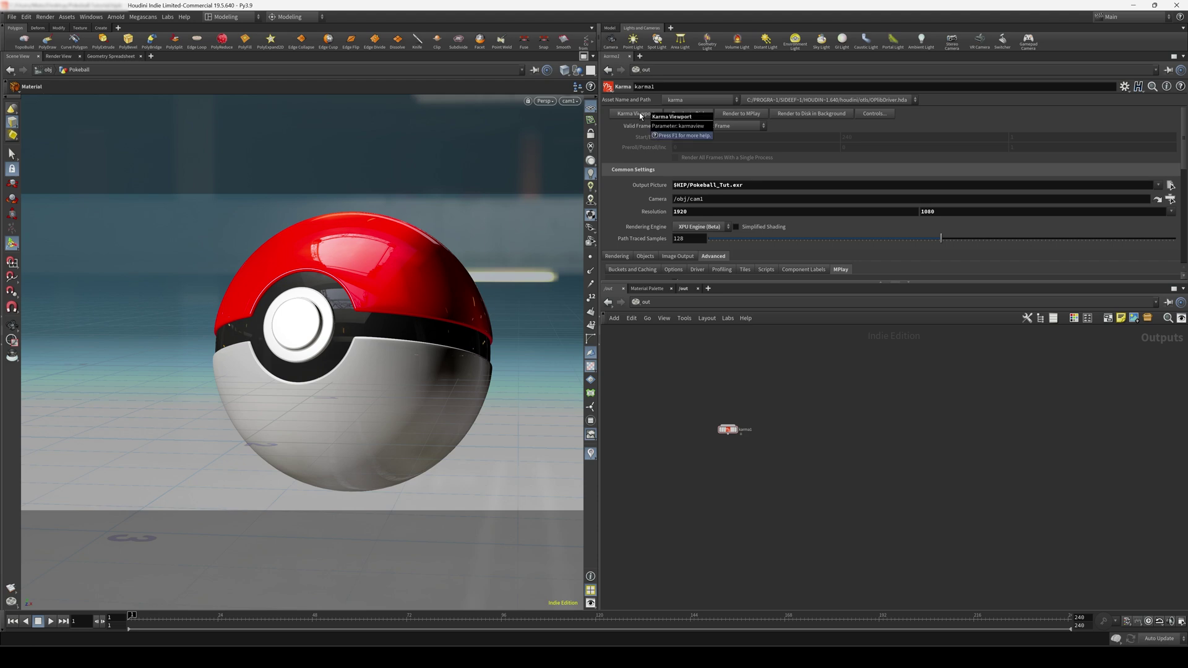
{"action": "left_click", "coordinate": [640, 116]}
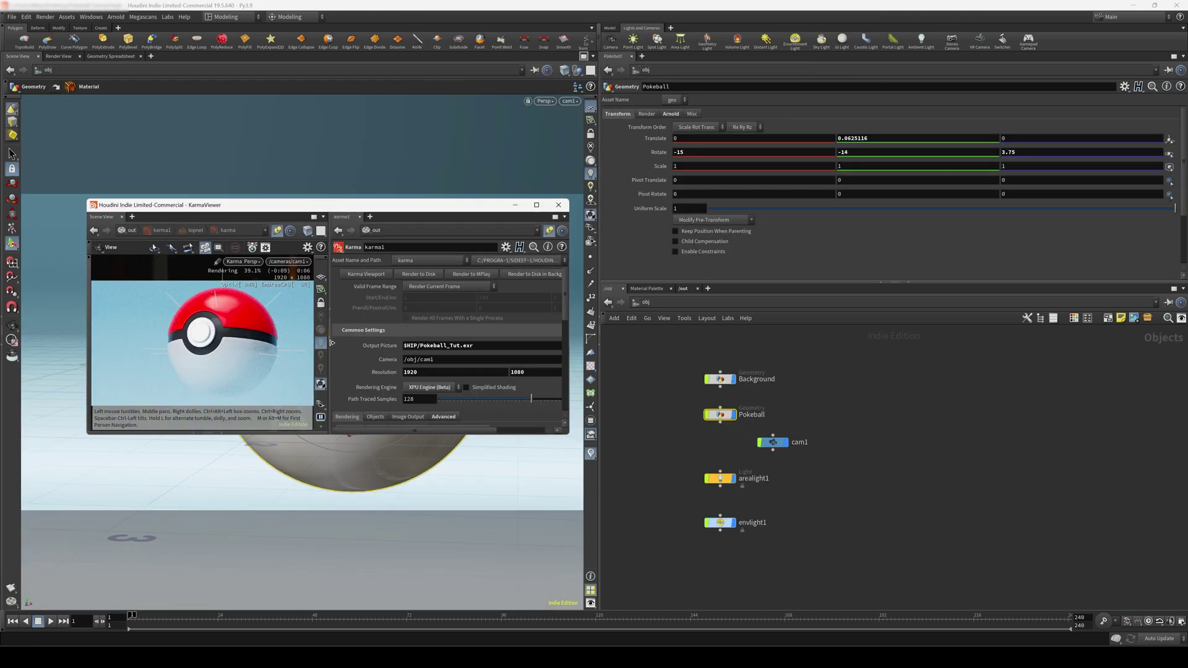
{"action": "left_click", "coordinate": [332, 343]}
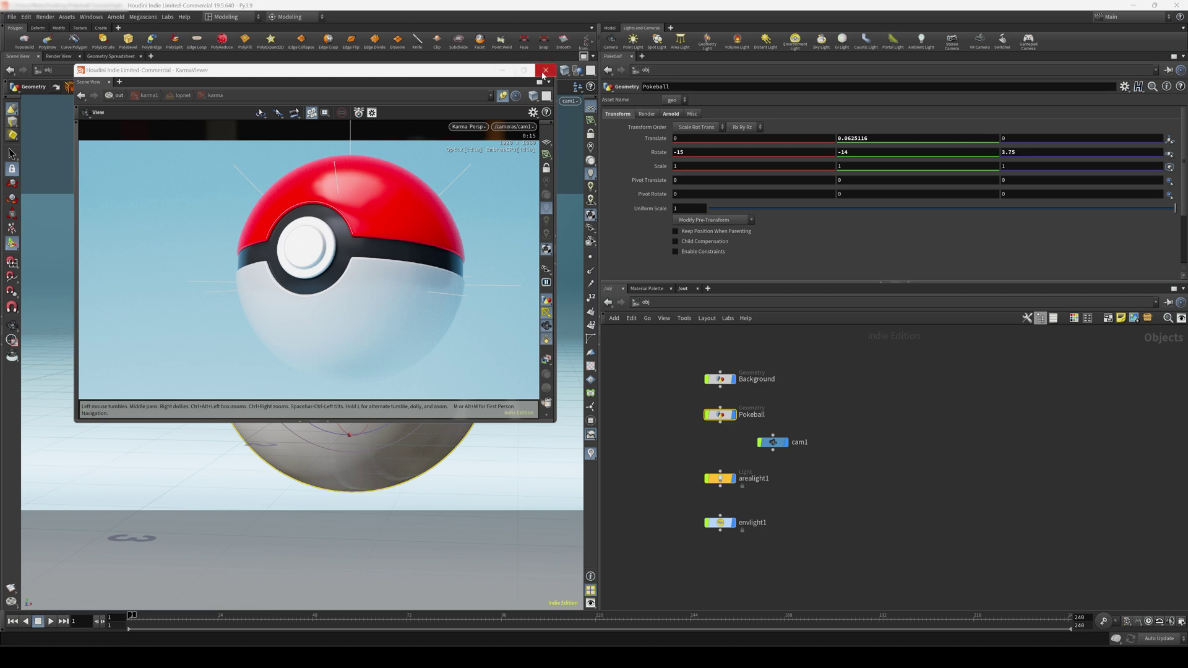
{"action": "left_click", "coordinate": [546, 71]}
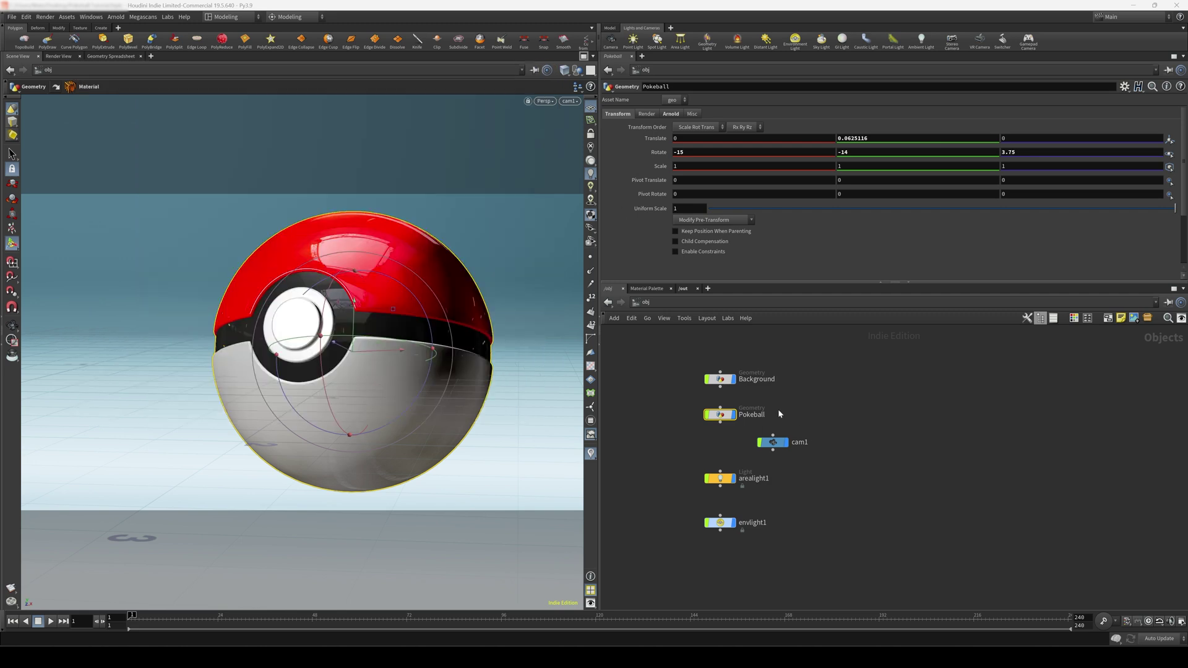
Select cam1 in the object network and set its sampling F-Stop to 0.5
{"action": "left_click", "coordinate": [683, 444]}
{"action": "left_click", "coordinate": [1173, 501]}
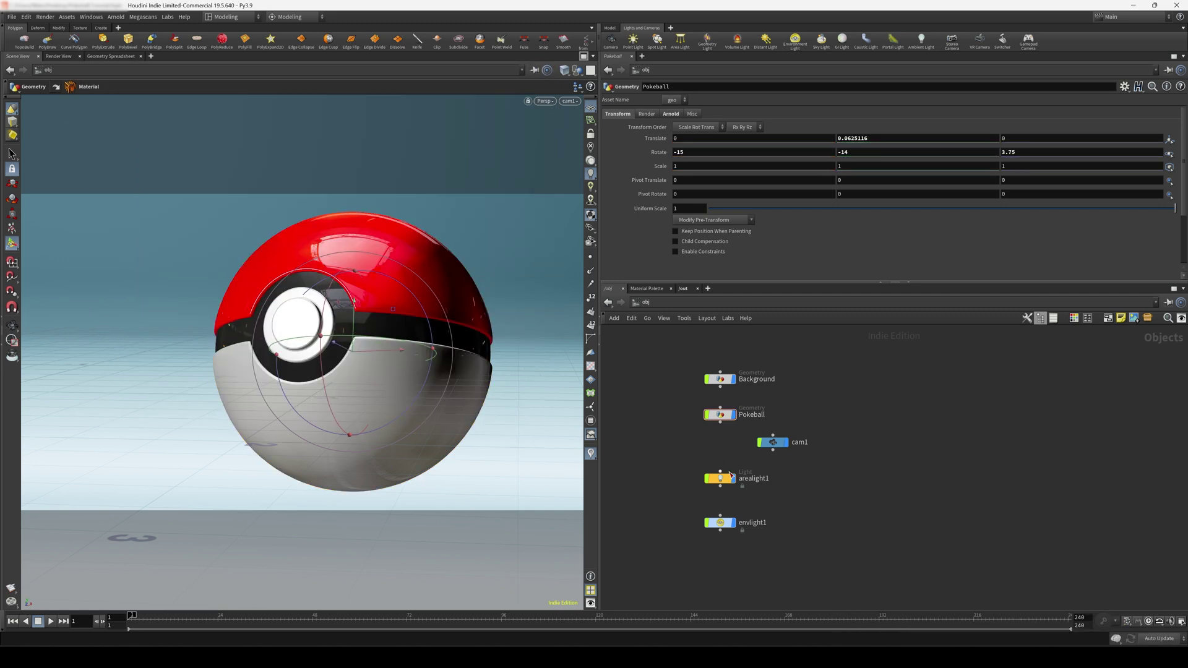
{"action": "left_click_drag", "start_coordinate": [741, 445], "coordinate": [811, 447]}
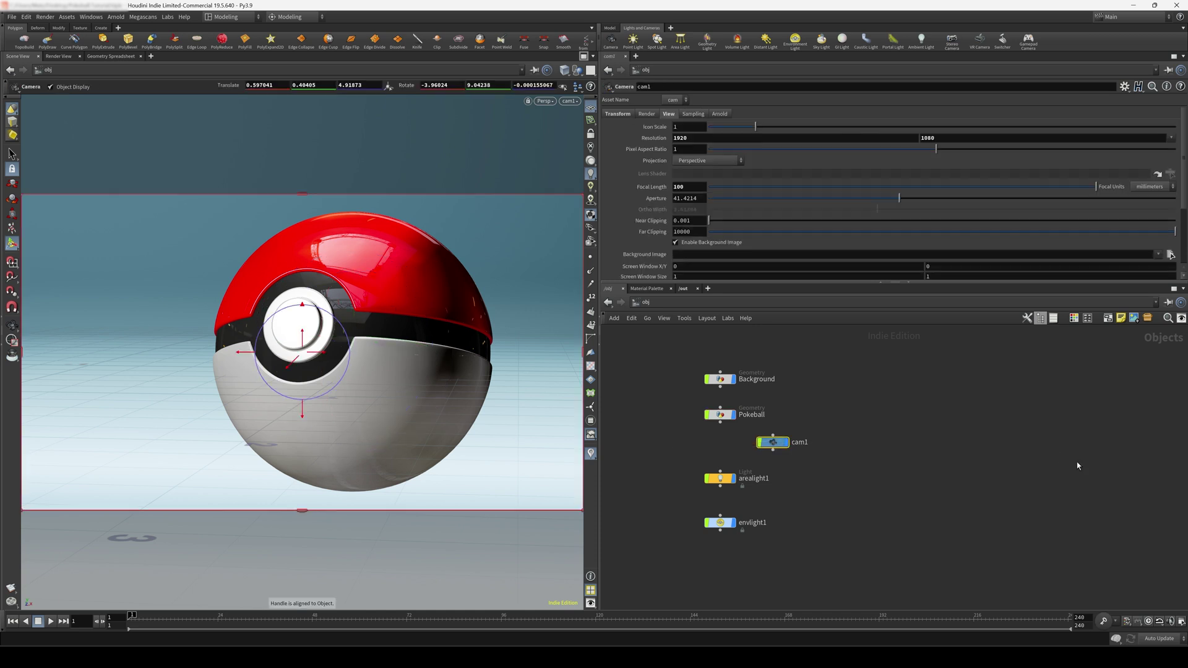
{"action": "left_click_drag", "start_coordinate": [709, 443], "coordinate": [857, 439]}
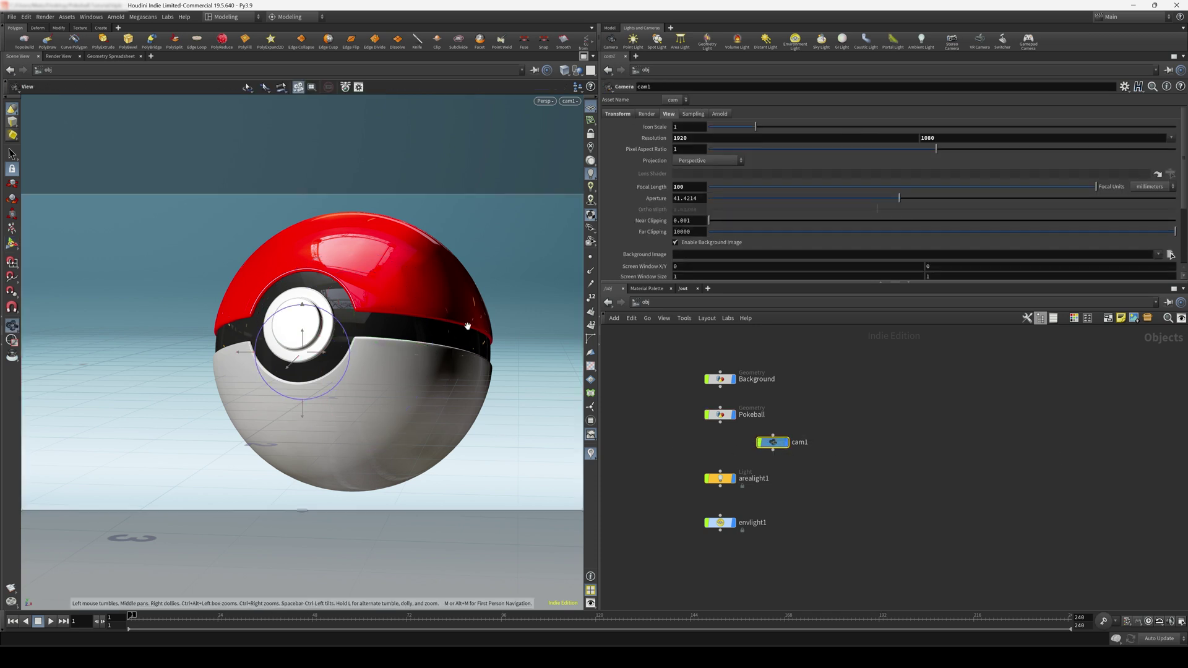
{"action": "left_click_drag", "start_coordinate": [472, 328], "coordinate": [440, 387], "text": "alt"}
{"action": "scroll", "coordinate": [439, 388], "scroll_direction": "down", "scroll_amount": 5}
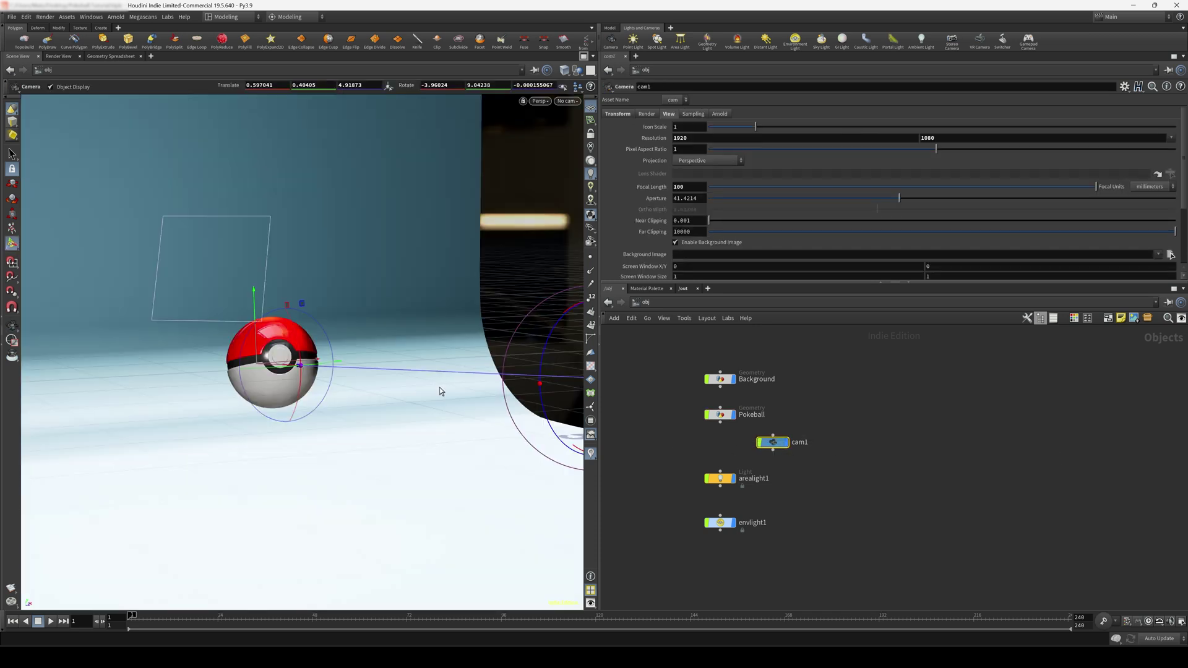
{"action": "left_click_drag", "start_coordinate": [421, 384], "coordinate": [370, 398], "text": "alt"}
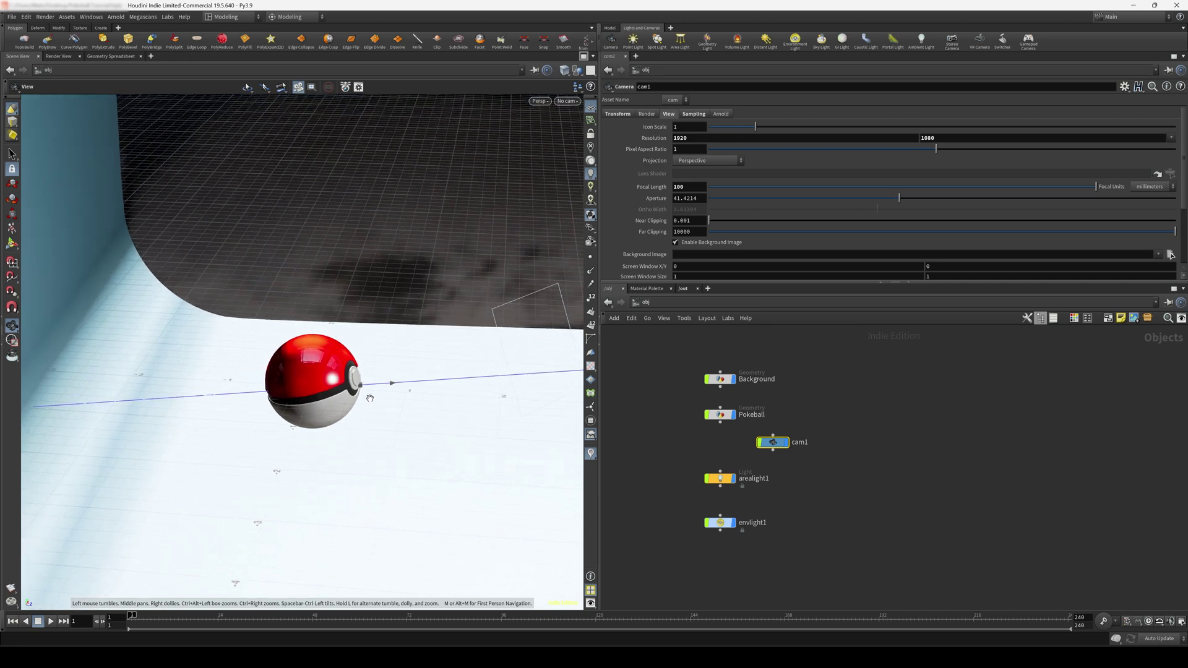
{"action": "key", "text": "Return"}
{"action": "left_click", "coordinate": [694, 115]}
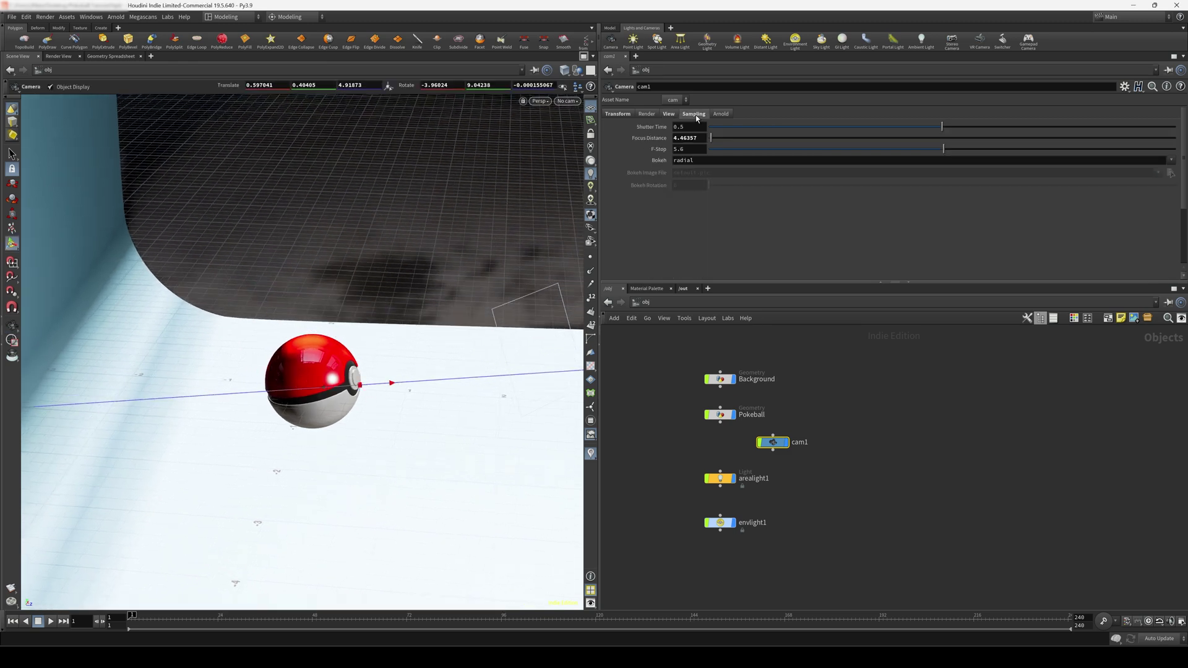
{"action": "left_click", "coordinate": [692, 149]}
{"action": "type", "text": ".5"}
{"action": "key", "text": "Return"}
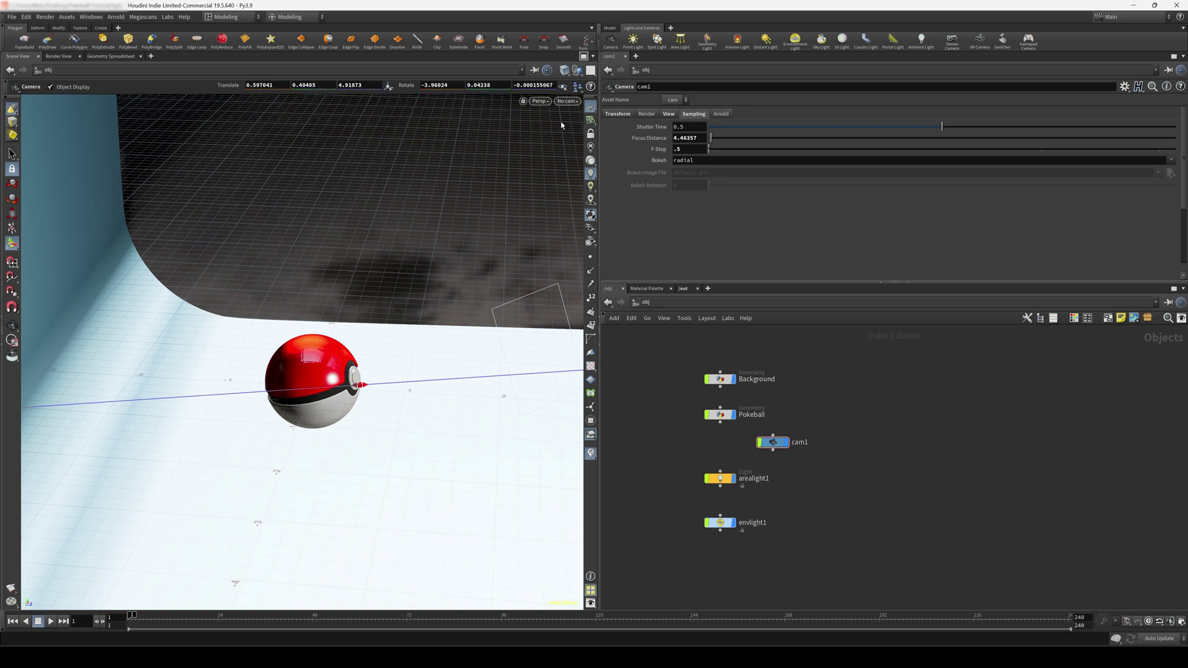
Look through cam1 in the scene view and go to the out network with the Karma node selected
{"action": "left_click", "coordinate": [566, 102]}
{"action": "left_click", "coordinate": [579, 113]}
{"action": "left_click", "coordinate": [647, 303]}
{"action": "left_click", "coordinate": [662, 360]}
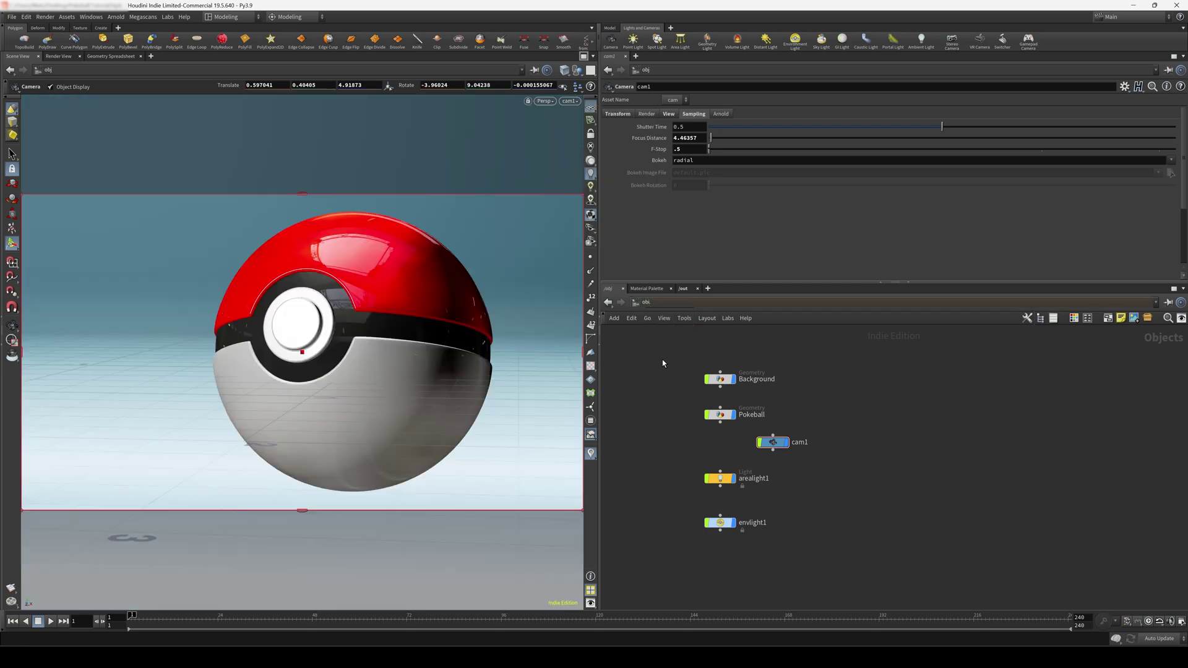
{"action": "left_click_drag", "start_coordinate": [668, 485], "coordinate": [823, 410]}
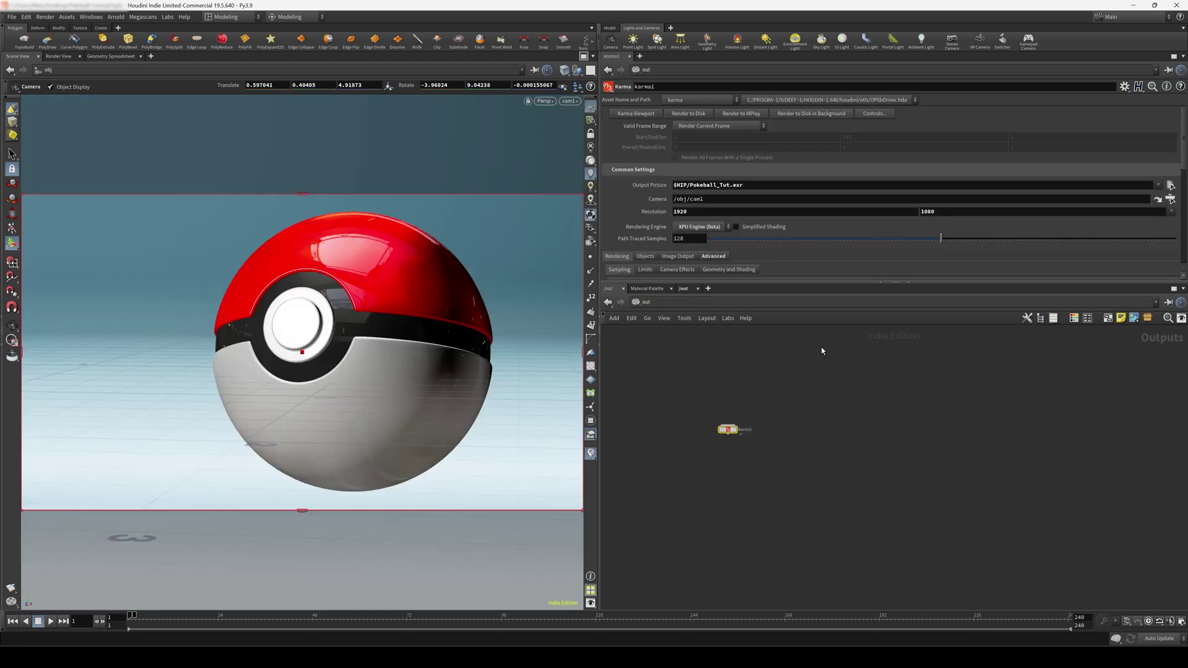
Enable depth of field and turn off motion blur in the Karma node's camera effects
{"action": "scroll", "coordinate": [744, 252], "scroll_direction": "down", "scroll_amount": 3}
{"action": "left_click", "coordinate": [693, 211]}
{"action": "scroll", "coordinate": [692, 185], "scroll_direction": "down", "scroll_amount": 2}
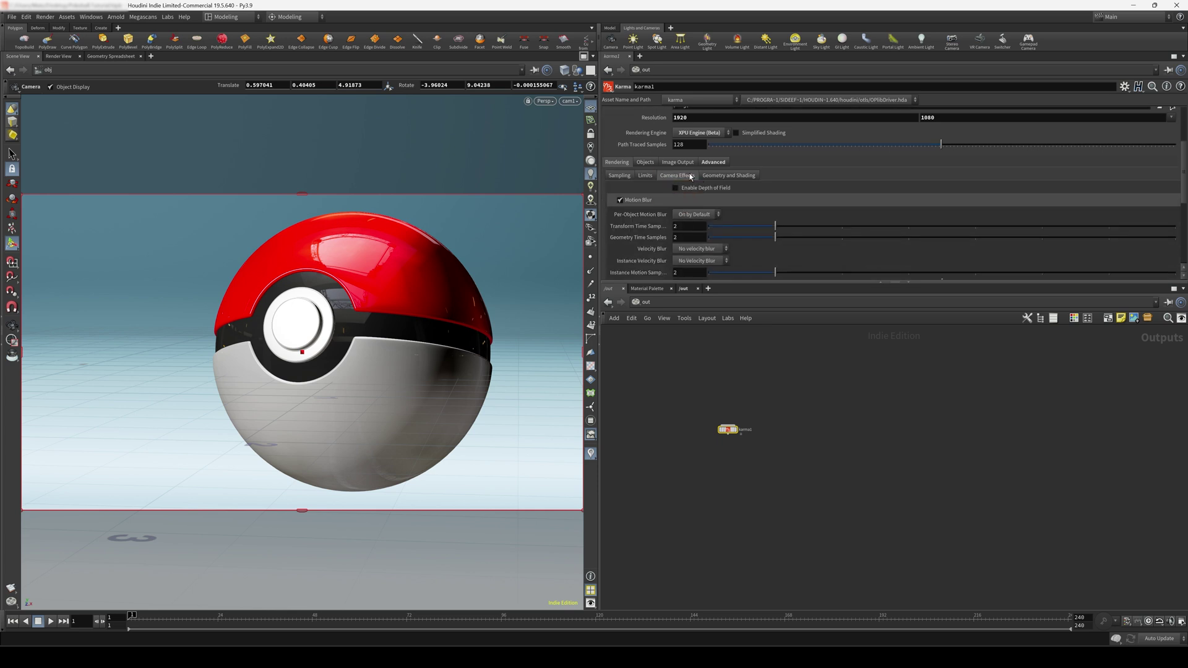
{"action": "left_click", "coordinate": [676, 188]}
{"action": "left_click", "coordinate": [620, 200]}
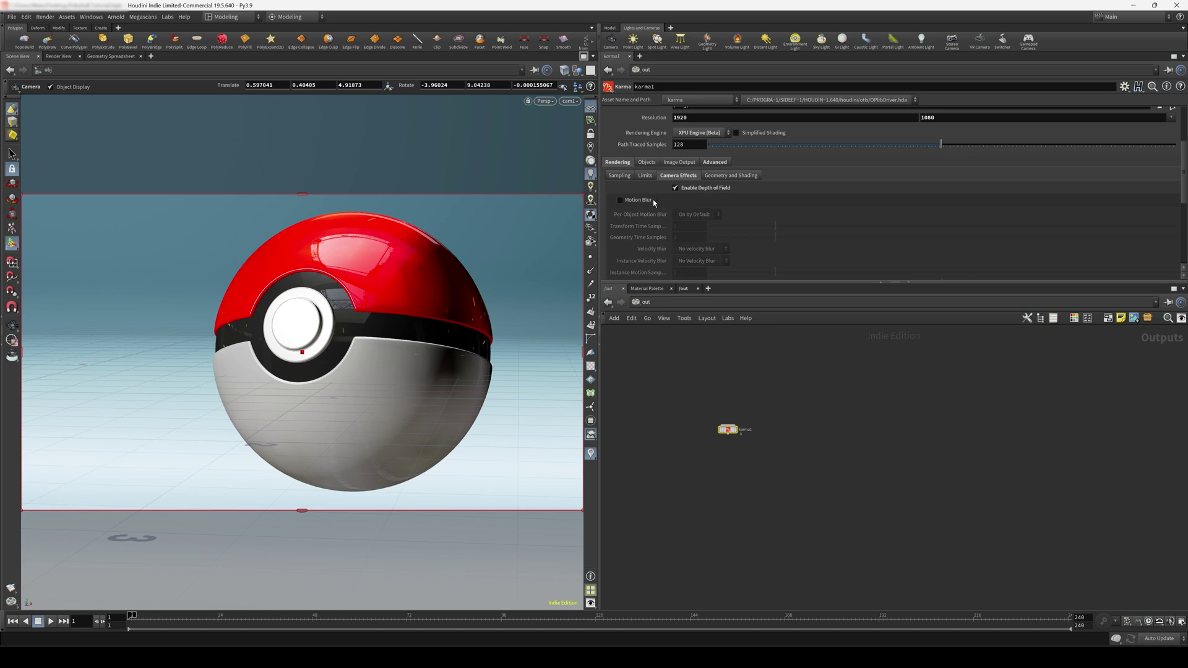
Set the Karma node's path traced samples to 256
{"action": "double_click", "coordinate": [690, 146]}
{"action": "type", "text": "256"}
{"action": "key", "text": "Return"}
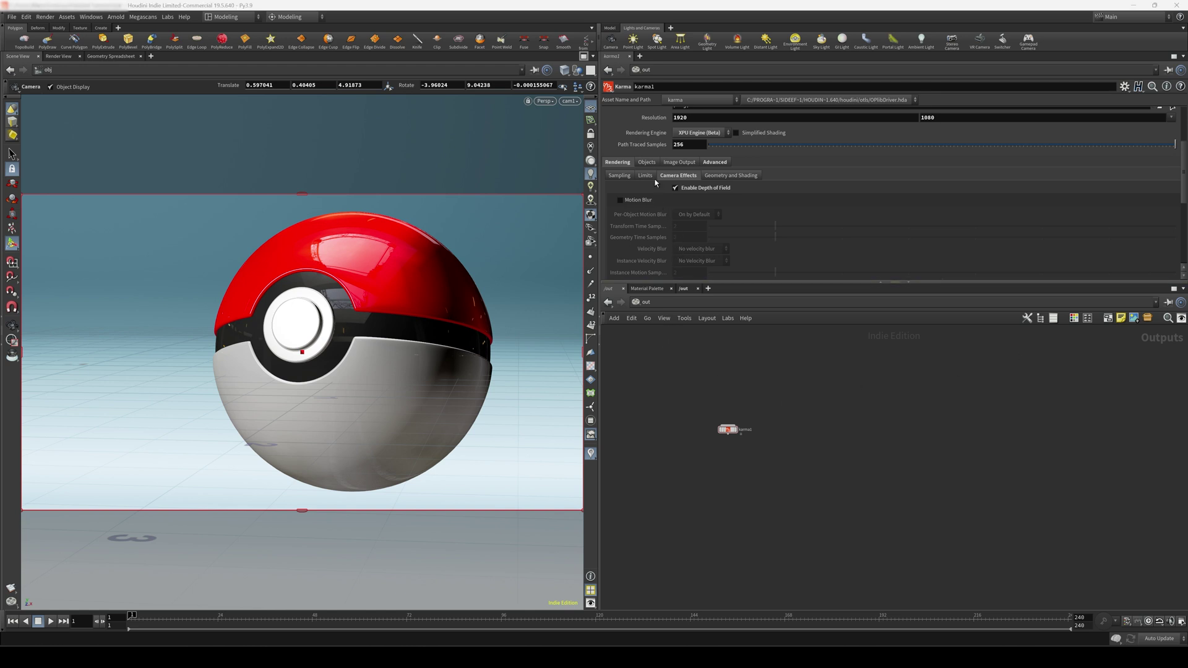
Enable the Albedo render variable in the Karma node's image output
{"action": "left_click", "coordinate": [670, 164]}
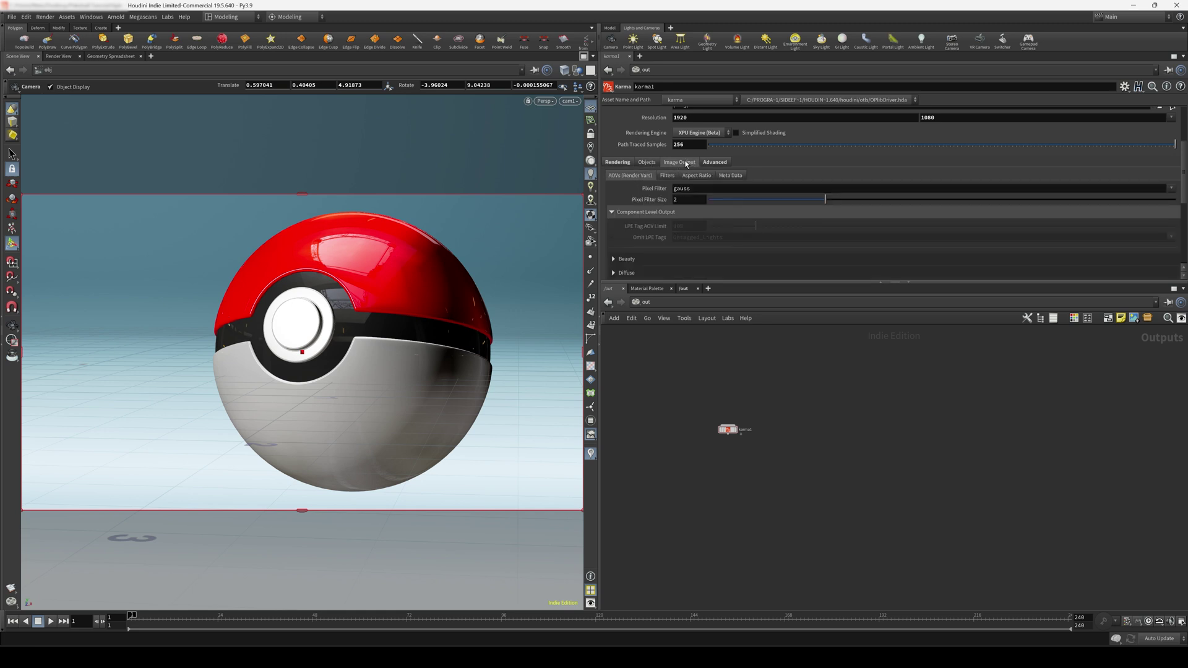
{"action": "scroll", "coordinate": [685, 186], "scroll_direction": "down", "scroll_amount": 3}
{"action": "left_click", "coordinate": [636, 224]}
{"action": "left_click", "coordinate": [675, 238]}
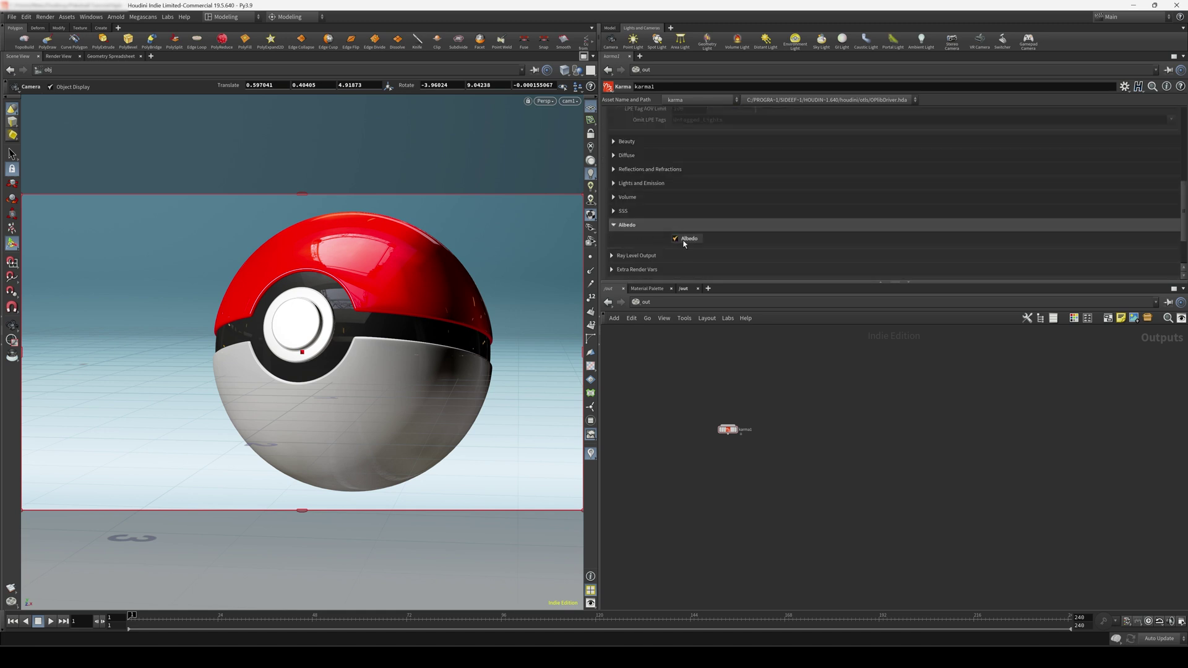
Enable the N (Smooth Normal) render variable among the Karma node's ray level outputs
{"action": "scroll", "coordinate": [656, 226], "scroll_direction": "down", "scroll_amount": 2}
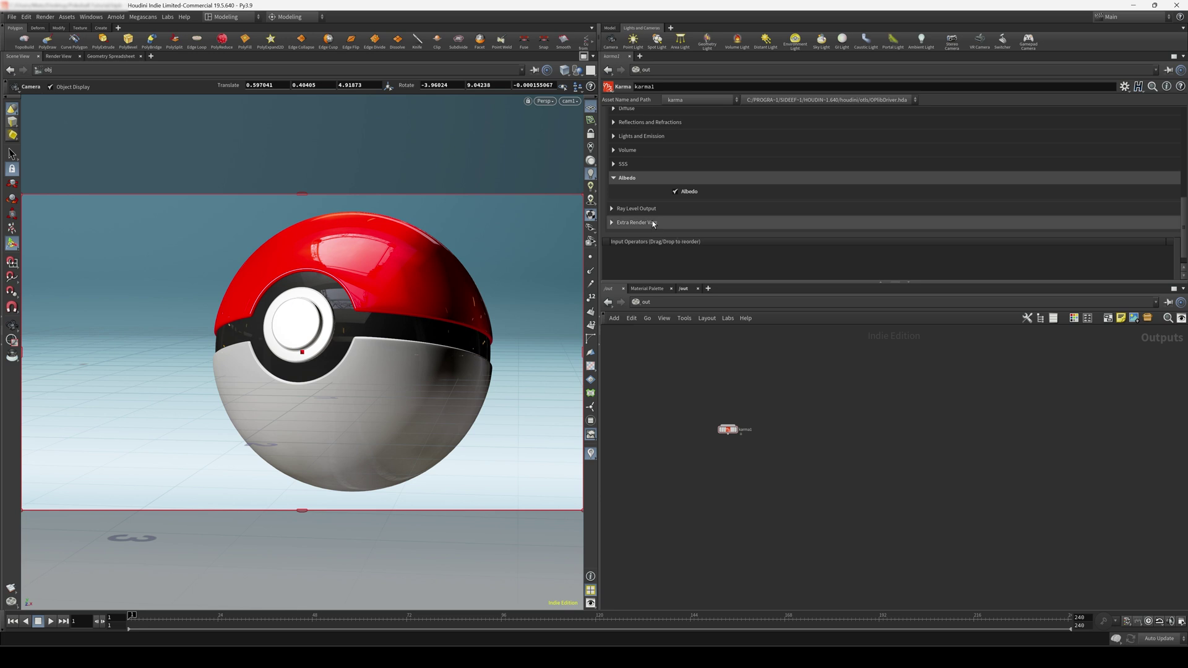
{"action": "left_click", "coordinate": [643, 213]}
{"action": "scroll", "coordinate": [636, 216], "scroll_direction": "down", "scroll_amount": 1}
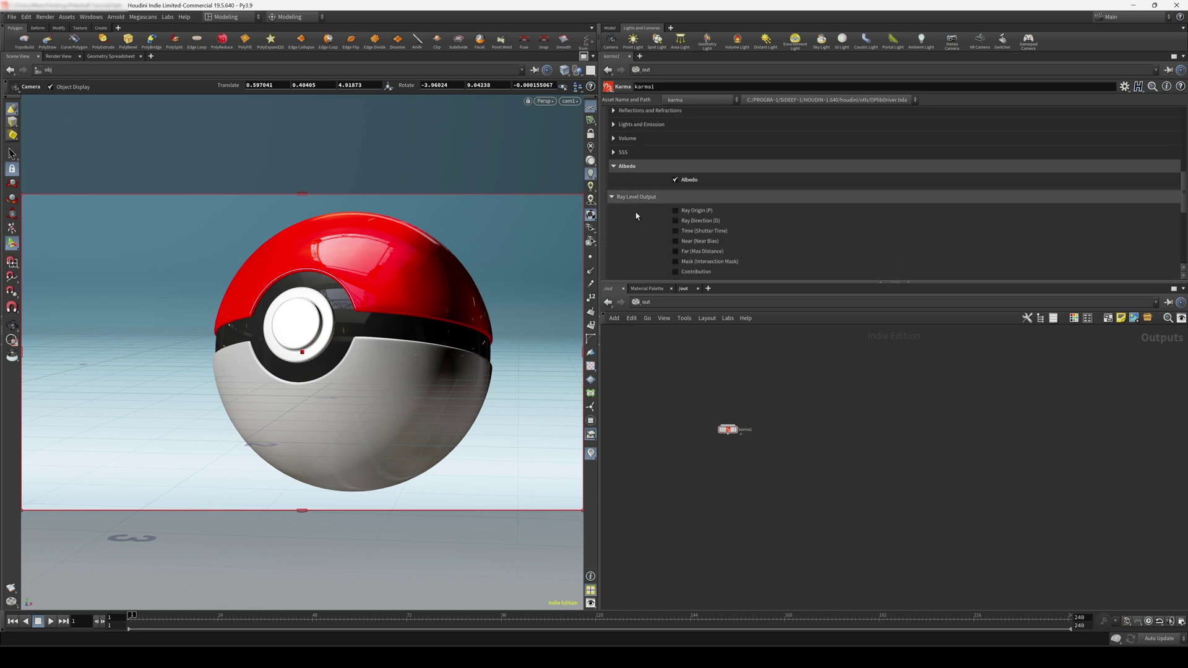
{"action": "scroll", "coordinate": [636, 215], "scroll_direction": "down", "scroll_amount": 1}
{"action": "scroll", "coordinate": [644, 188], "scroll_direction": "down", "scroll_amount": 4}
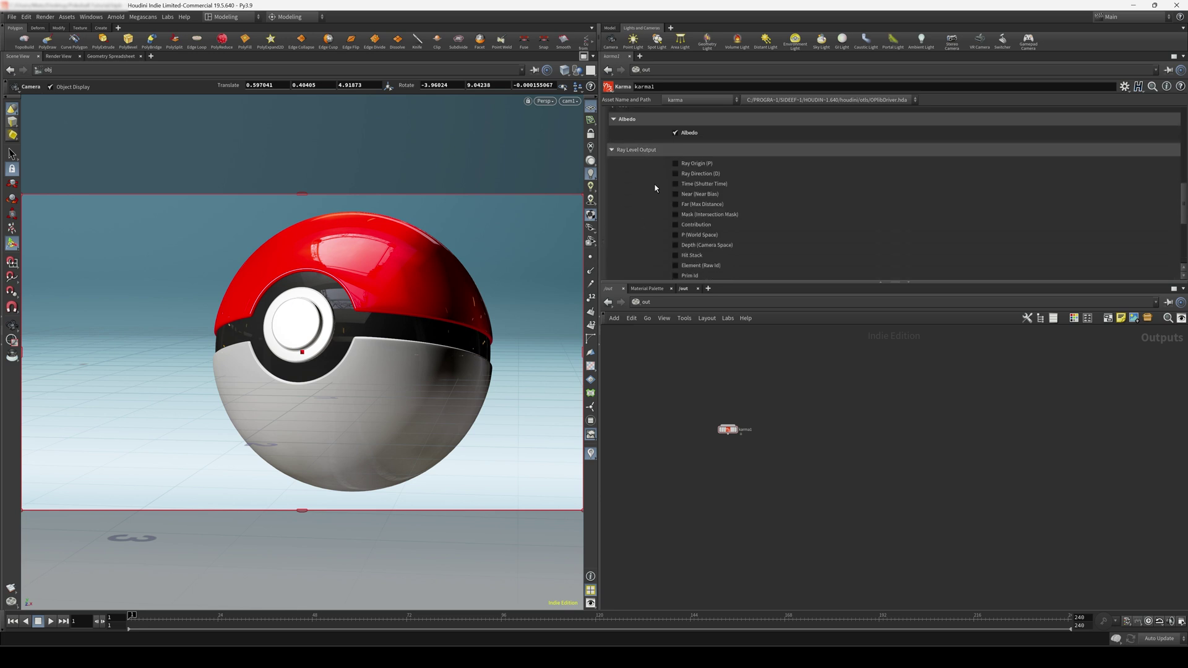
{"action": "scroll", "coordinate": [671, 194], "scroll_direction": "down", "scroll_amount": 1}
{"action": "left_click", "coordinate": [691, 238]}
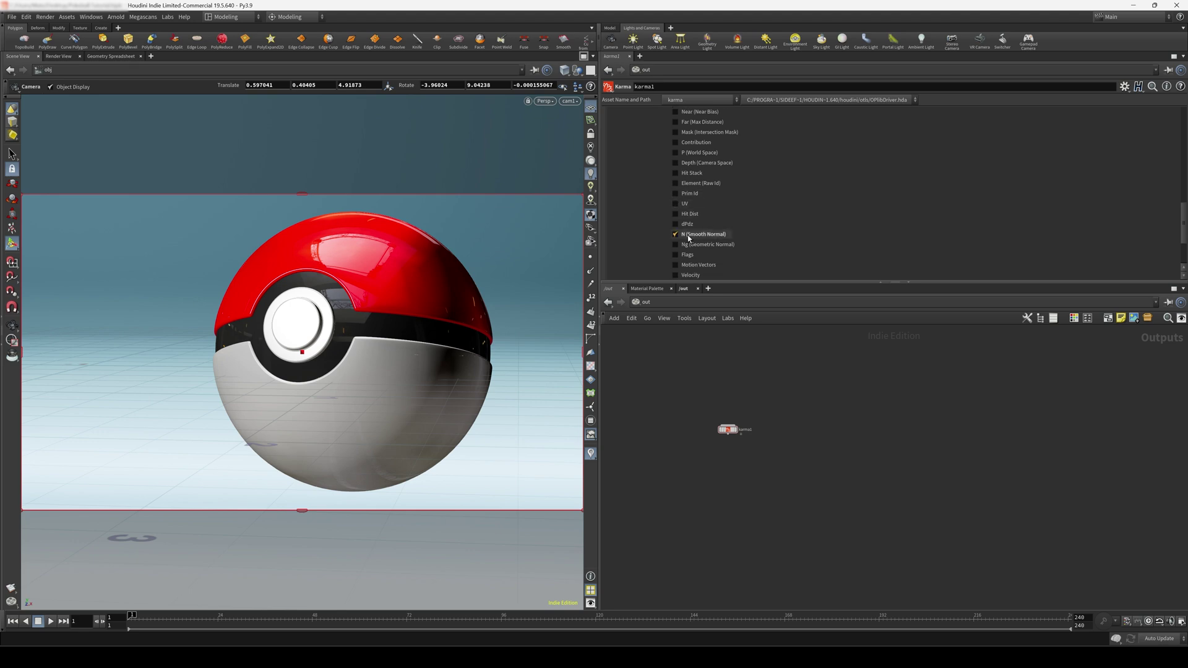
{"action": "scroll", "coordinate": [693, 215], "scroll_direction": "down", "scroll_amount": 1}
Check the depth-of-field render of the Pokeball in the Karma viewer and close it
{"action": "scroll", "coordinate": [704, 224], "scroll_direction": "up", "scroll_amount": 10}
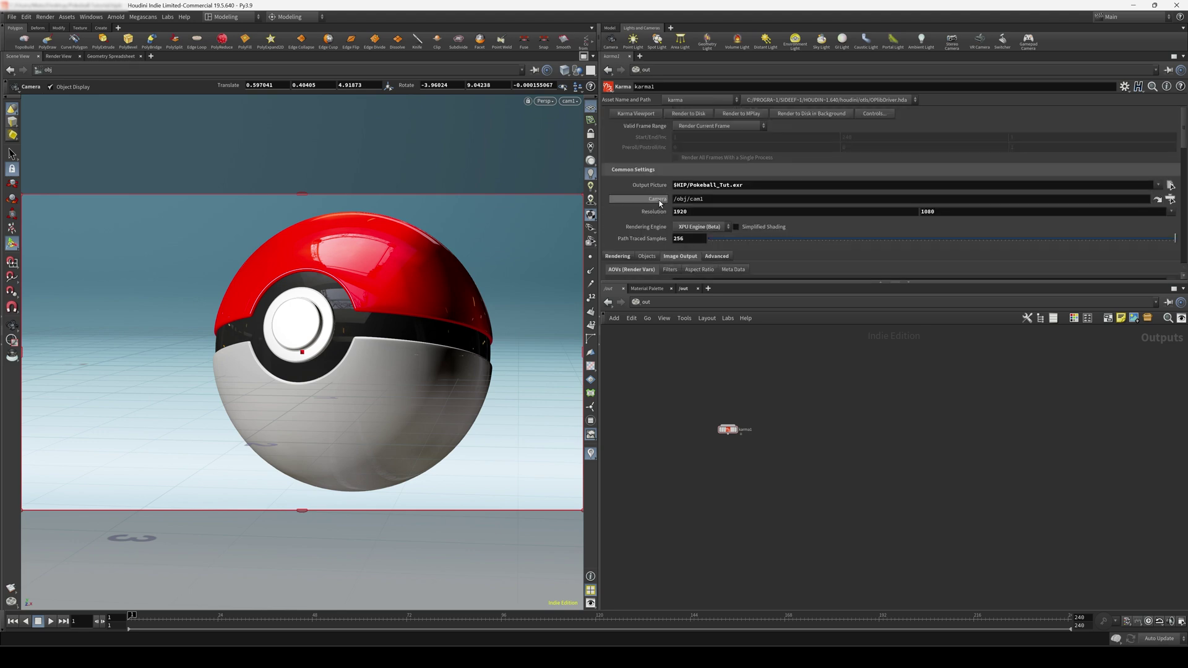
{"action": "left_click", "coordinate": [641, 119]}
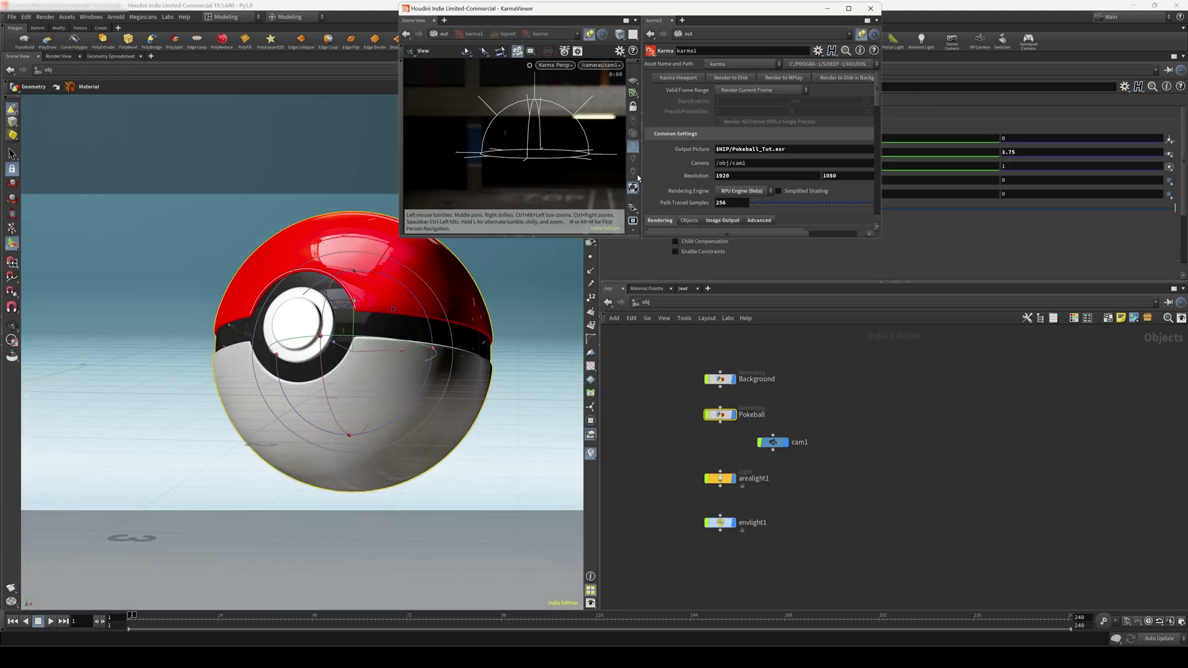
{"action": "left_click_drag", "start_coordinate": [637, 5], "coordinate": [448, 91]}
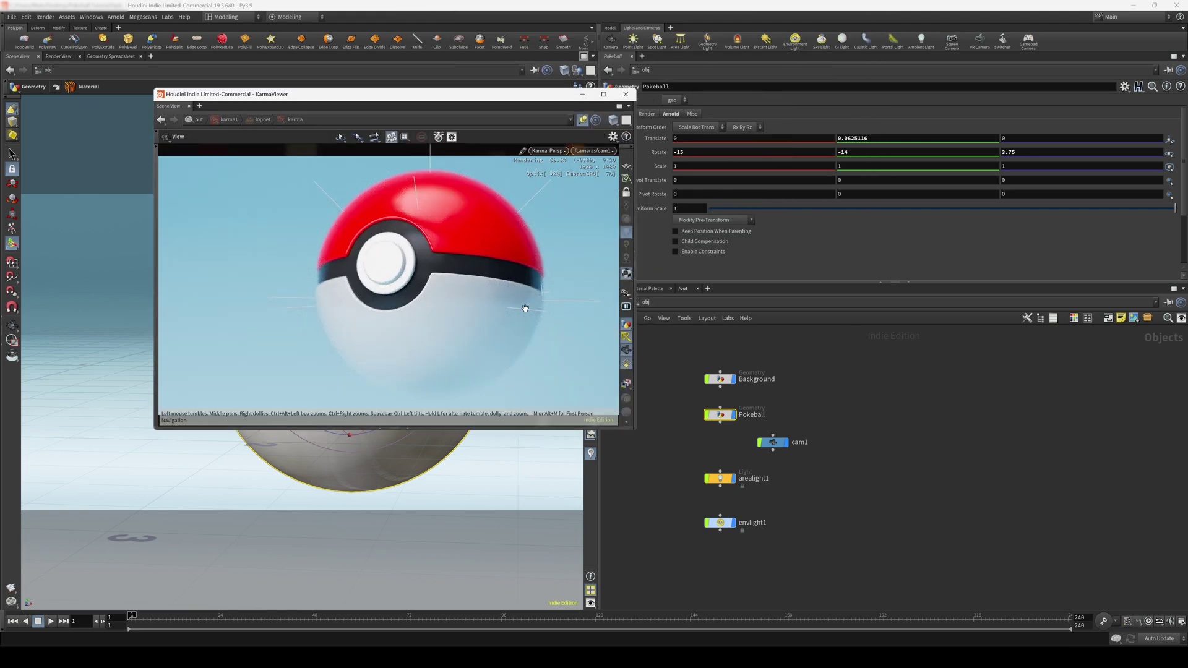
{"action": "left_click", "coordinate": [625, 96]}
Return to the out network's Karma node and save the scene file
{"action": "left_click", "coordinate": [643, 305]}
{"action": "left_click", "coordinate": [679, 414]}
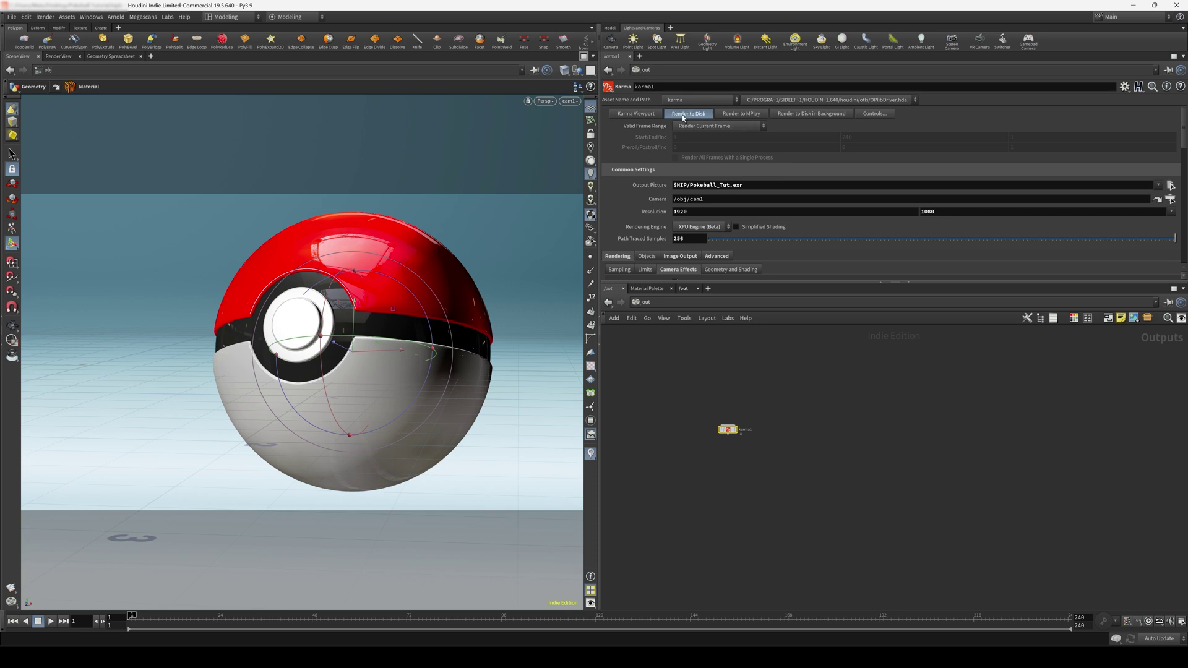
{"action": "key", "text": "ctrl+s"}
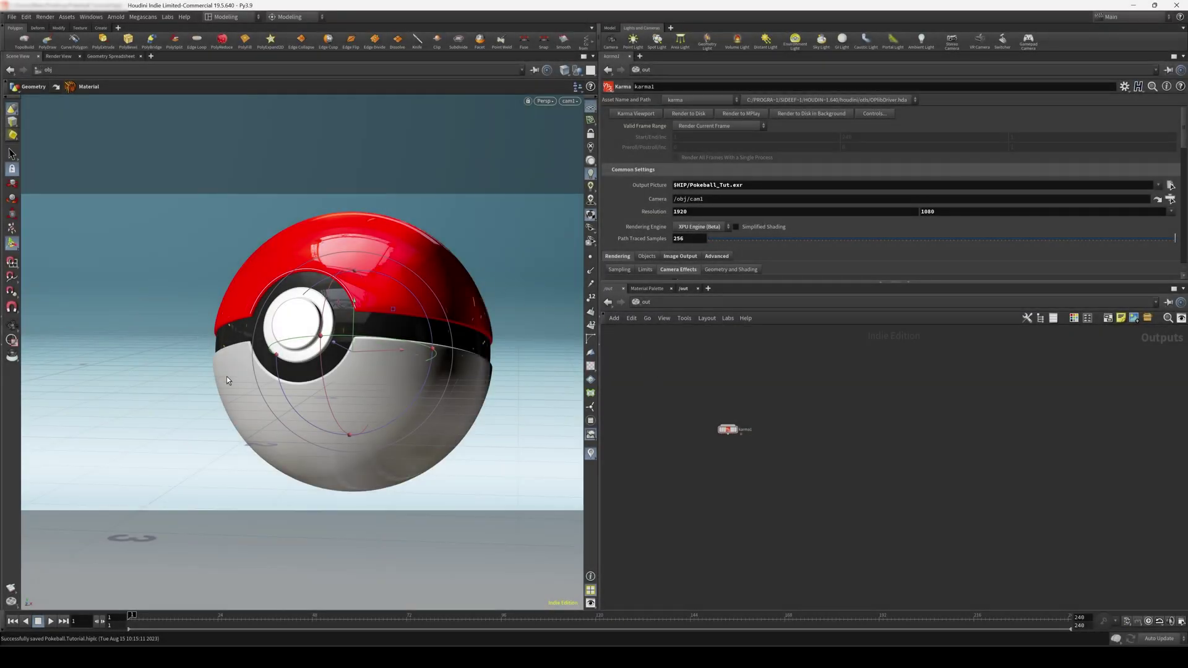
Go to the img network and add an Image Network node below comp1
{"action": "left_click", "coordinate": [636, 302]}
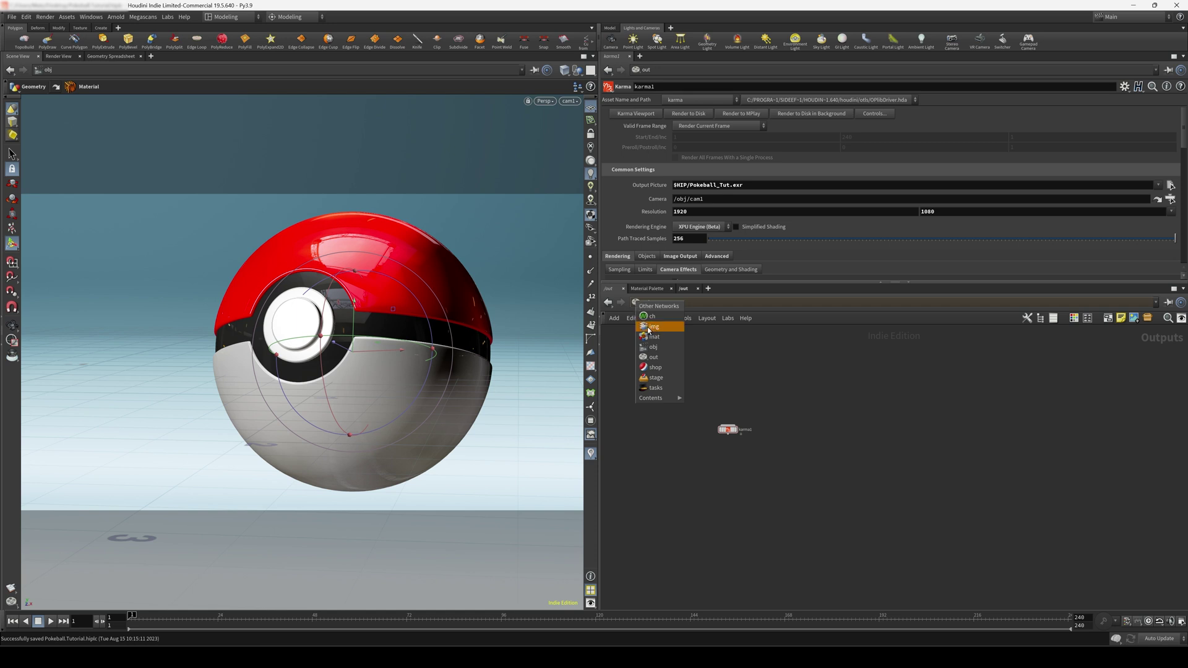
{"action": "left_click", "coordinate": [653, 326]}
{"action": "left_click_drag", "start_coordinate": [720, 501], "coordinate": [871, 405]}
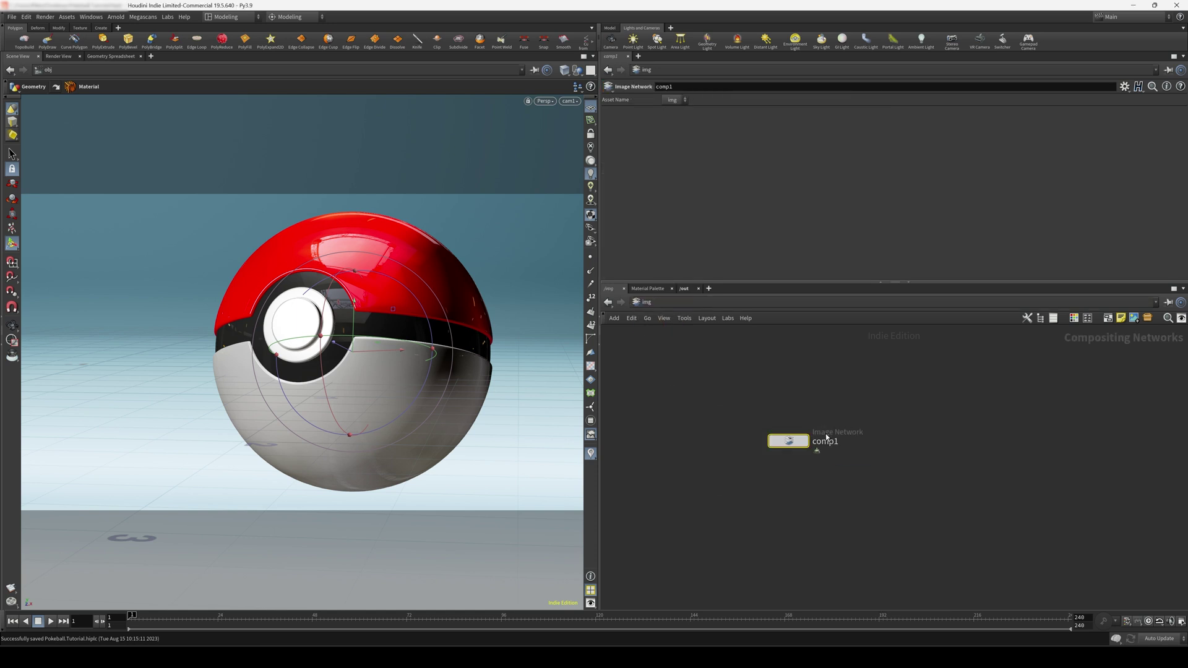
{"action": "middle_click_drag", "start_coordinate": [787, 522], "coordinate": [782, 485]}
{"action": "left_click", "coordinate": [782, 485]}
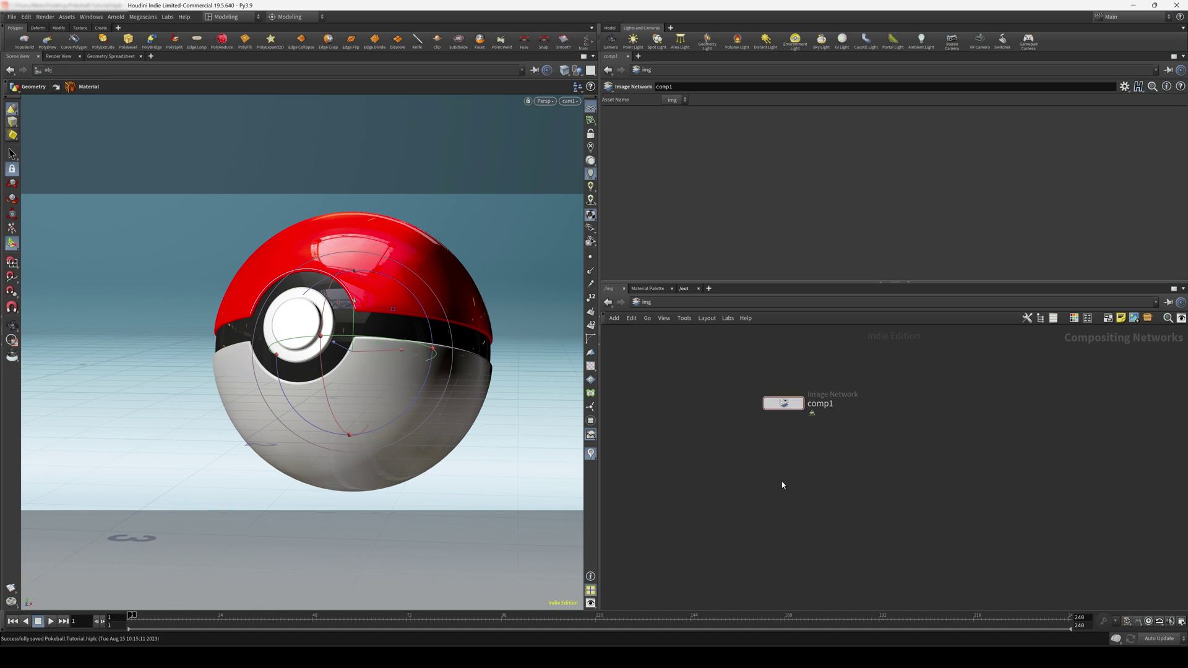
{"action": "key", "text": "Tab"}
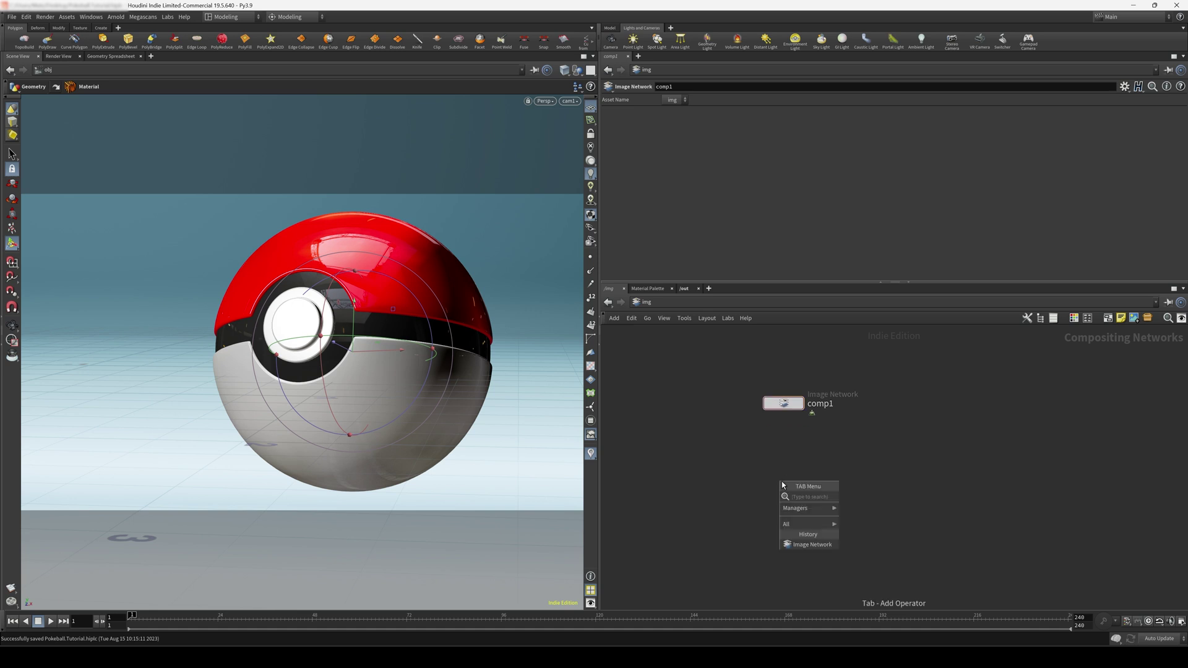
{"action": "type", "text": "ima"}
{"action": "left_click", "coordinate": [868, 497]}
{"action": "left_click", "coordinate": [784, 463]}
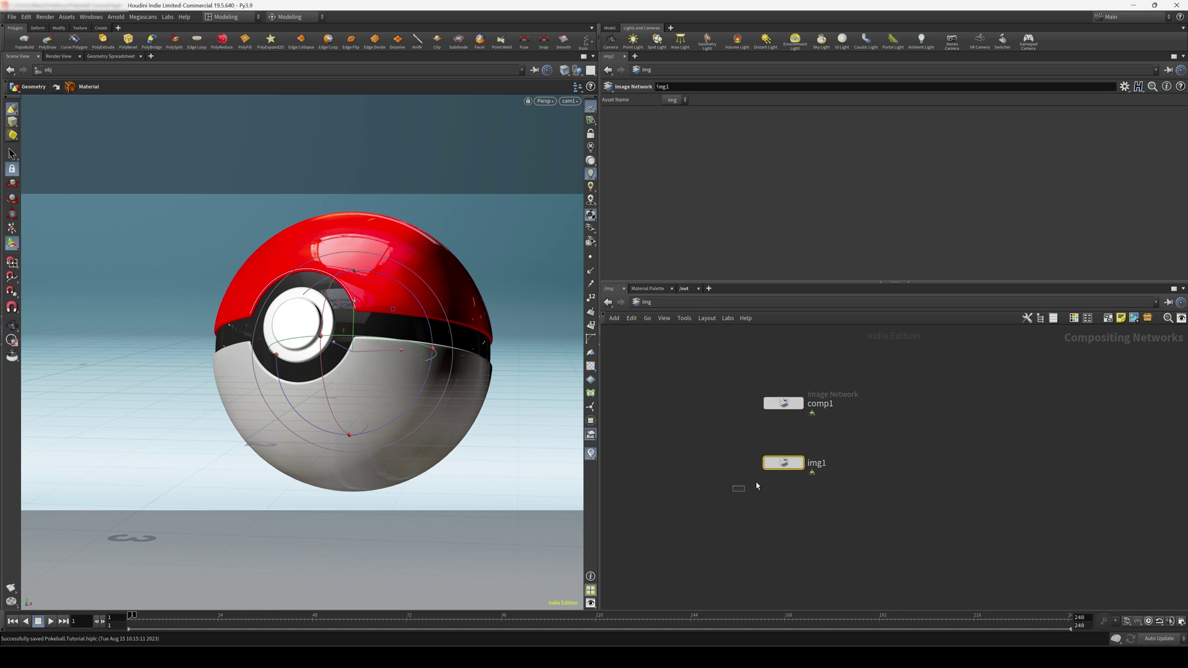
Delete the img1 image network and go inside the comp1 compositing network
{"action": "key", "text": "Delete"}
{"action": "double_click", "coordinate": [783, 403]}
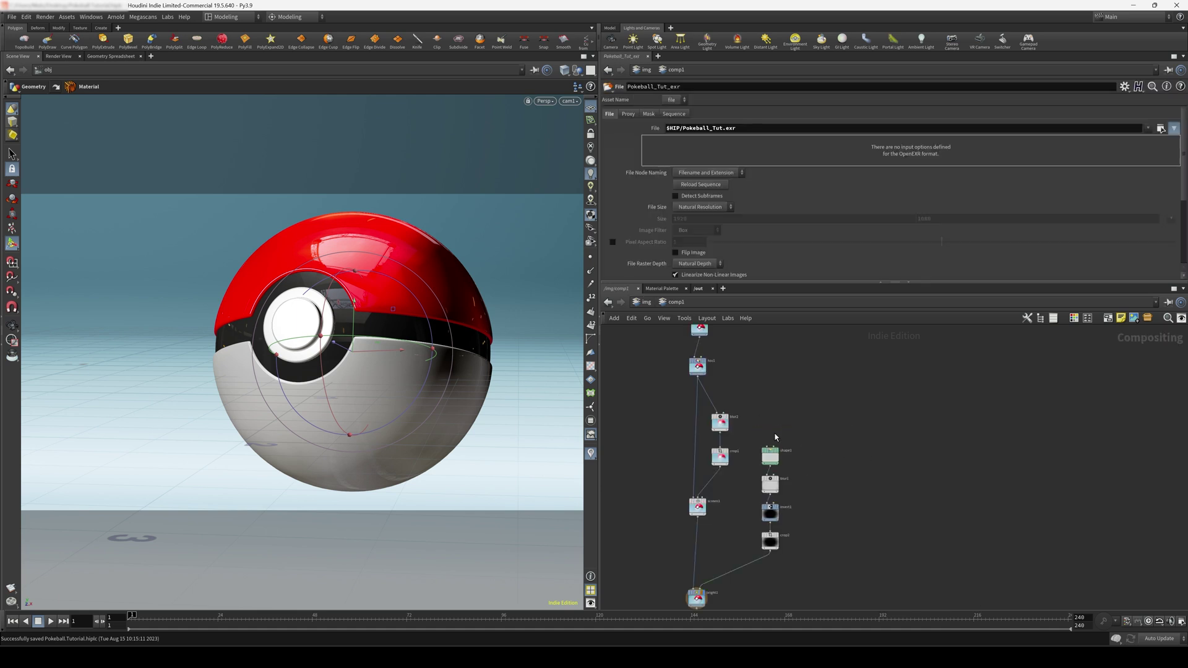
{"action": "scroll", "coordinate": [791, 498], "scroll_direction": "down", "scroll_amount": 2}
{"action": "middle_click_drag", "start_coordinate": [790, 537], "coordinate": [802, 436]}
{"action": "middle_click_drag", "start_coordinate": [857, 531], "coordinate": [862, 473]}
{"action": "scroll", "coordinate": [751, 546], "scroll_direction": "up", "scroll_amount": 3}
{"action": "middle_click_drag", "start_coordinate": [682, 535], "coordinate": [721, 482]}
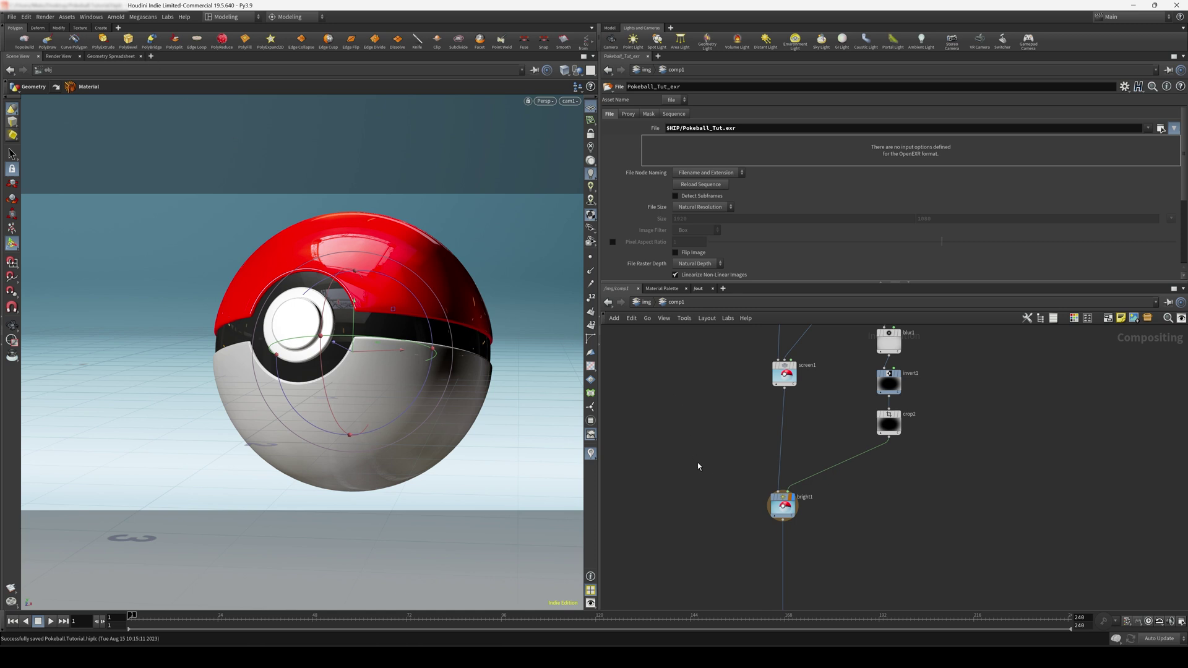
Select the bright1 node and add a Composite View pane tab beside the Geometry Spreadsheet to show its image
{"action": "left_click_drag", "start_coordinate": [698, 466], "coordinate": [923, 596]}
{"action": "middle_click_drag", "start_coordinate": [905, 566], "coordinate": [901, 542]}
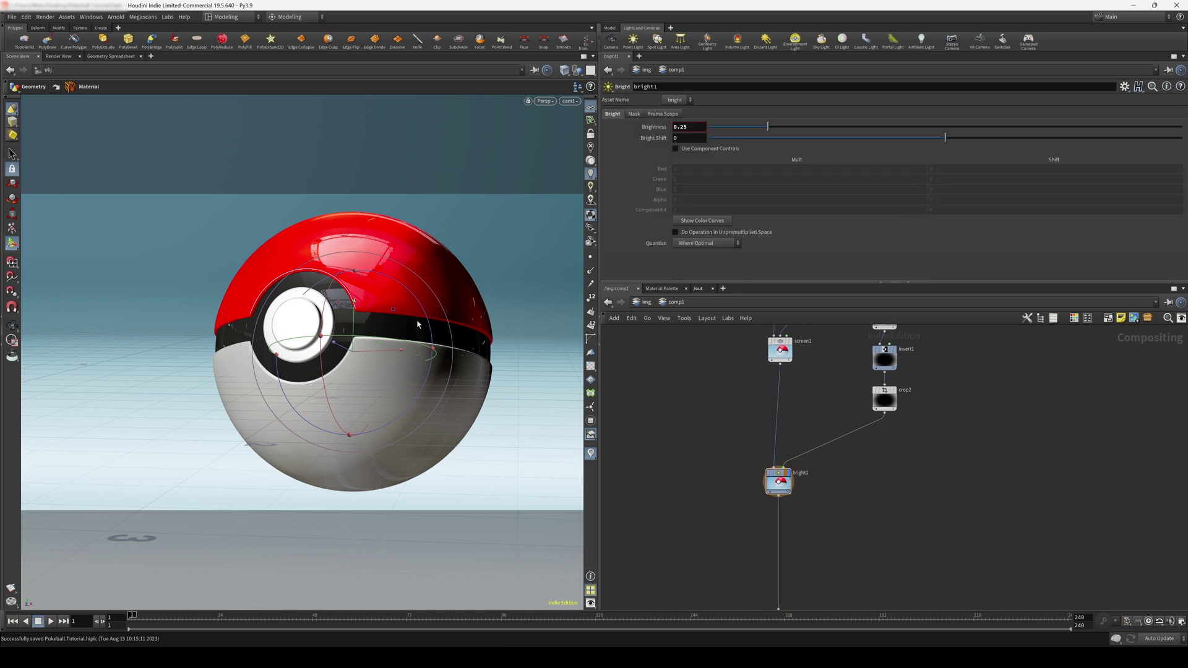
{"action": "left_click", "coordinate": [151, 57]}
{"action": "left_click", "coordinate": [151, 57]}
{"action": "left_click", "coordinate": [151, 57]}
{"action": "mouse_move", "coordinate": [163, 77]}
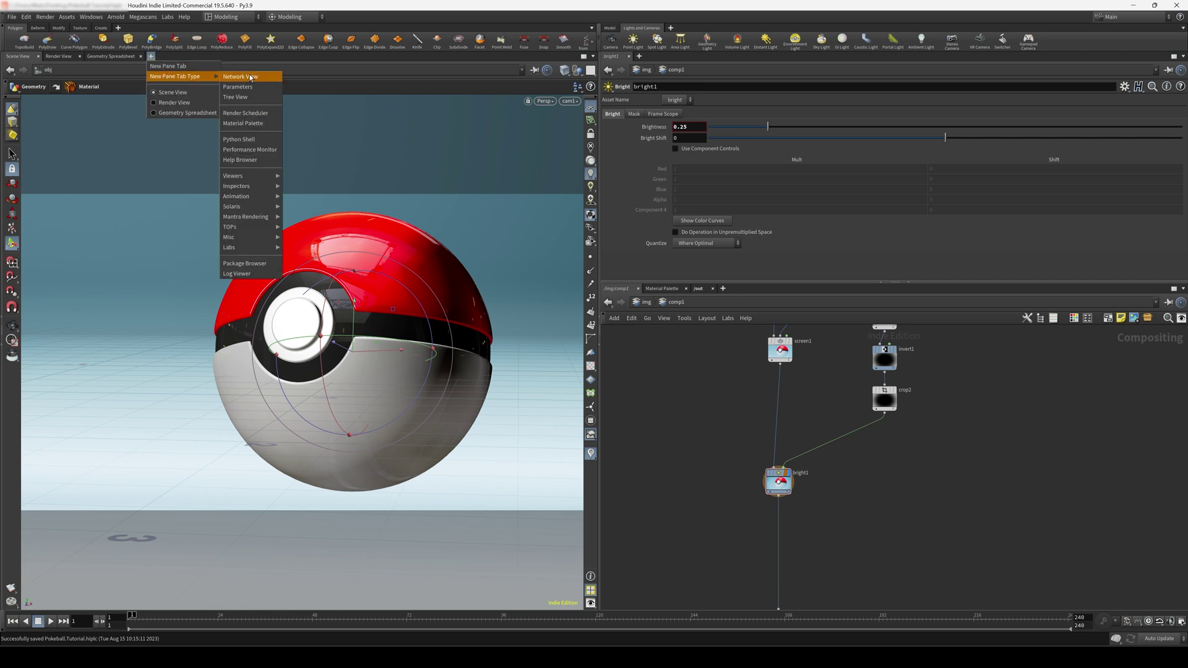
{"action": "mouse_move", "coordinate": [249, 178]}
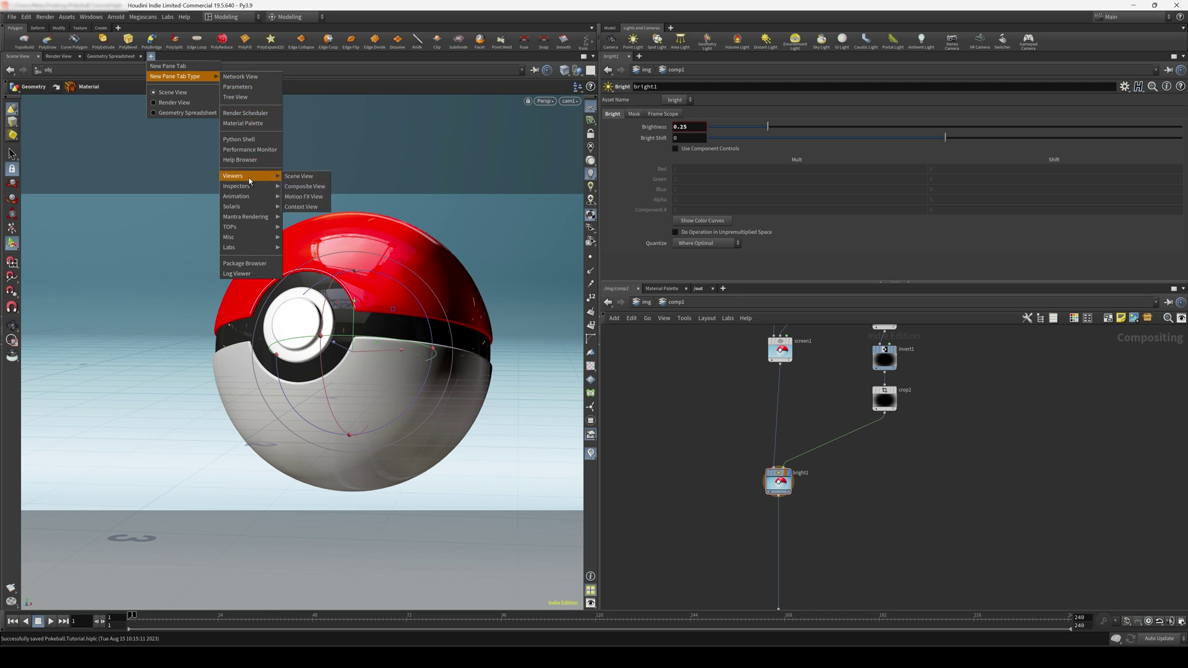
{"action": "left_click", "coordinate": [305, 187]}
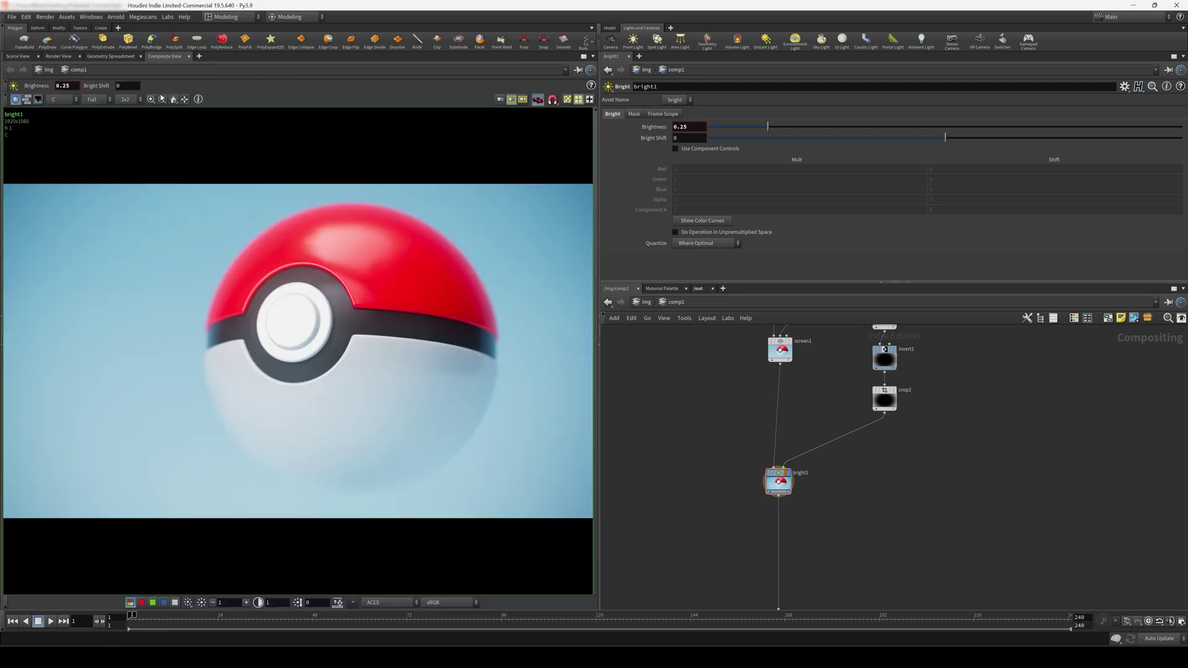
{"action": "scroll", "coordinate": [336, 332], "scroll_direction": "up", "scroll_amount": 1}
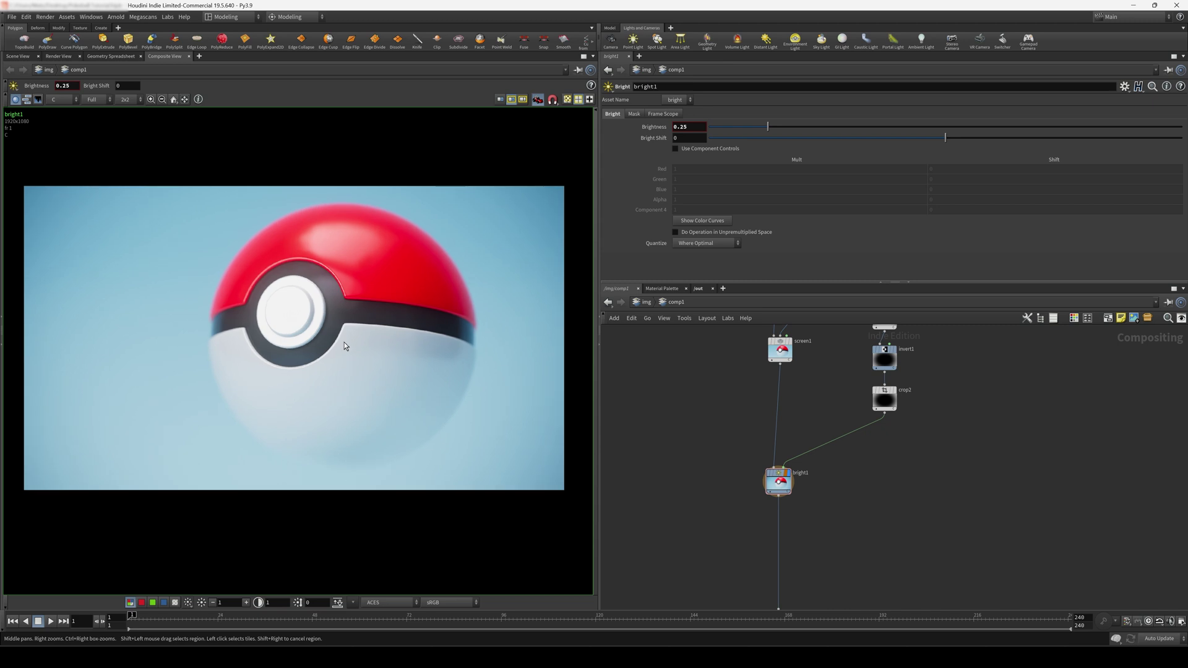
{"action": "middle_click_drag", "start_coordinate": [343, 344], "coordinate": [354, 358]}
Display the Pokeball_Tut_exr File node and examine the noise around the ball's edge up close
{"action": "scroll", "coordinate": [697, 406], "scroll_direction": "down", "scroll_amount": 5}
{"action": "middle_click_drag", "start_coordinate": [697, 396], "coordinate": [692, 505]}
{"action": "scroll", "coordinate": [685, 474], "scroll_direction": "up", "scroll_amount": 5}
{"action": "scroll", "coordinate": [685, 475], "scroll_direction": "up", "scroll_amount": 2}
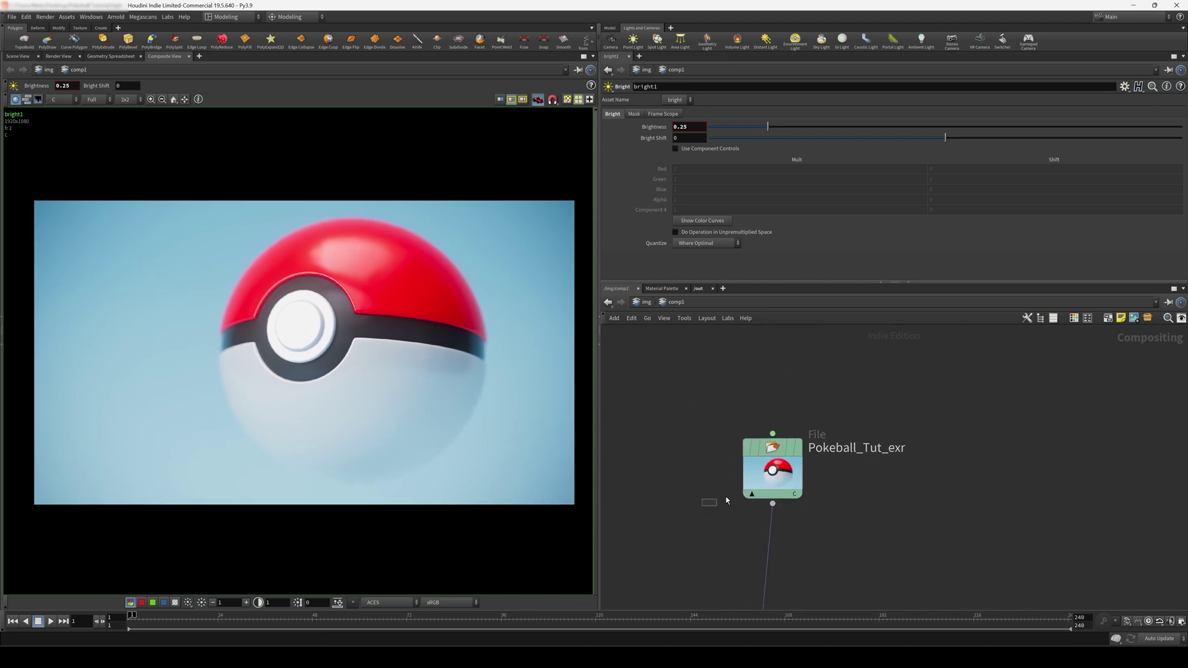
{"action": "left_click", "coordinate": [752, 470]}
{"action": "middle_click_drag", "start_coordinate": [690, 489], "coordinate": [696, 476]}
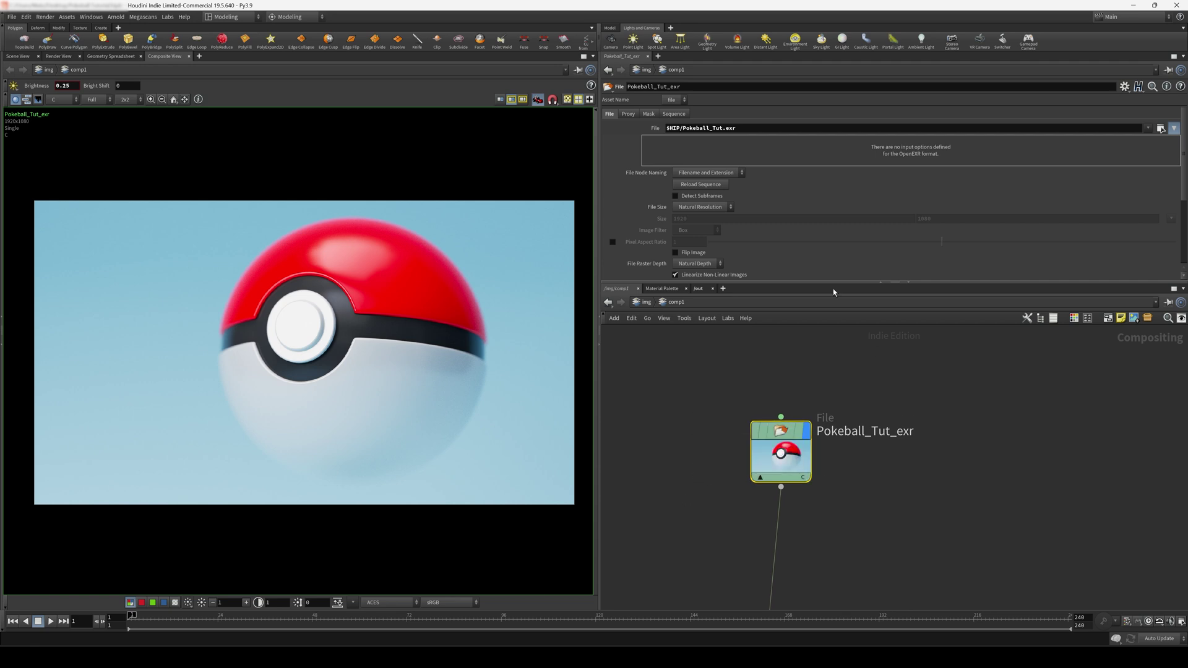
{"action": "scroll", "coordinate": [666, 451], "scroll_direction": "down", "scroll_amount": 3}
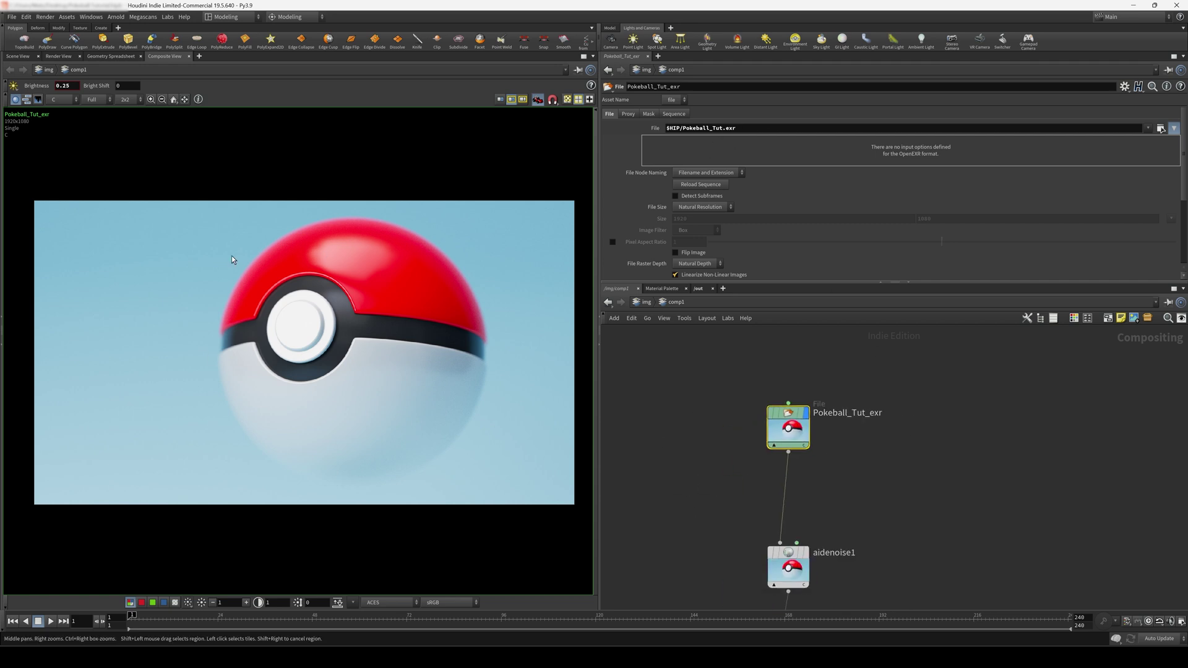
{"action": "scroll", "coordinate": [209, 251], "scroll_direction": "up", "scroll_amount": 5}
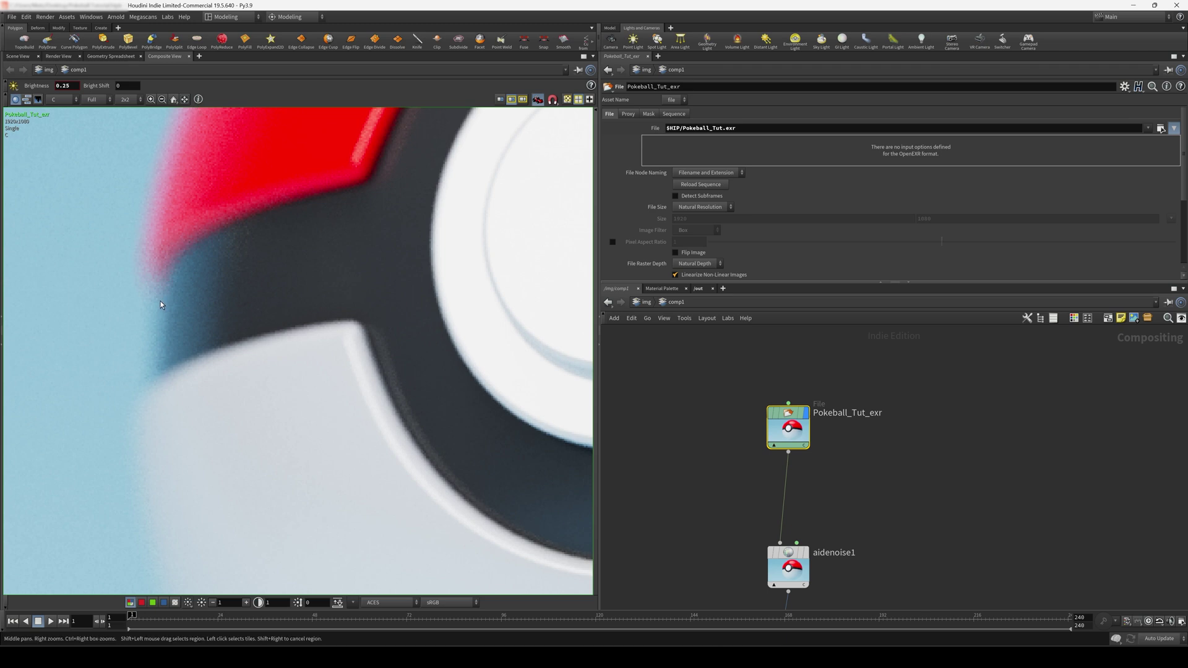
Display the aidenoise1 node's image and review its denoiser, normal plane and albedo plane settings
{"action": "middle_click_drag", "start_coordinate": [706, 545], "coordinate": [699, 463]}
{"action": "left_click", "coordinate": [699, 464]}
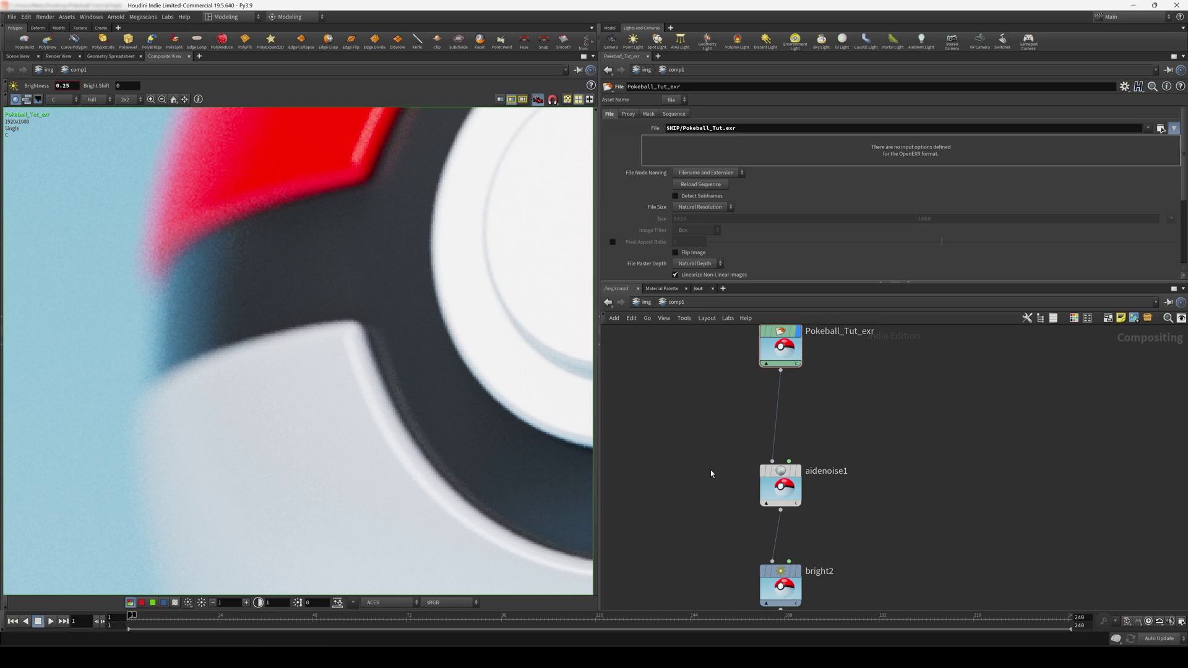
{"action": "left_click_drag", "start_coordinate": [685, 441], "coordinate": [783, 469]}
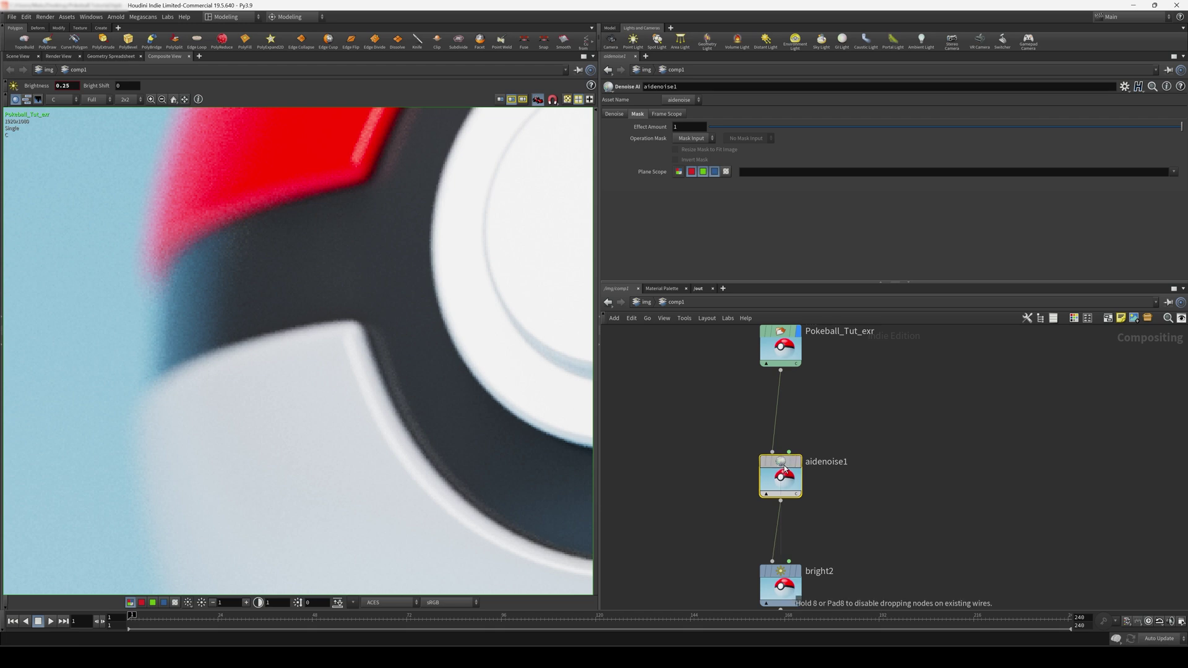
{"action": "left_click", "coordinate": [798, 461]}
{"action": "middle_click_drag", "start_coordinate": [721, 479], "coordinate": [673, 474]}
{"action": "left_click_drag", "start_coordinate": [671, 472], "coordinate": [804, 430]}
{"action": "middle_click_drag", "start_coordinate": [822, 499], "coordinate": [840, 496]}
{"action": "left_click_drag", "start_coordinate": [686, 496], "coordinate": [832, 444]}
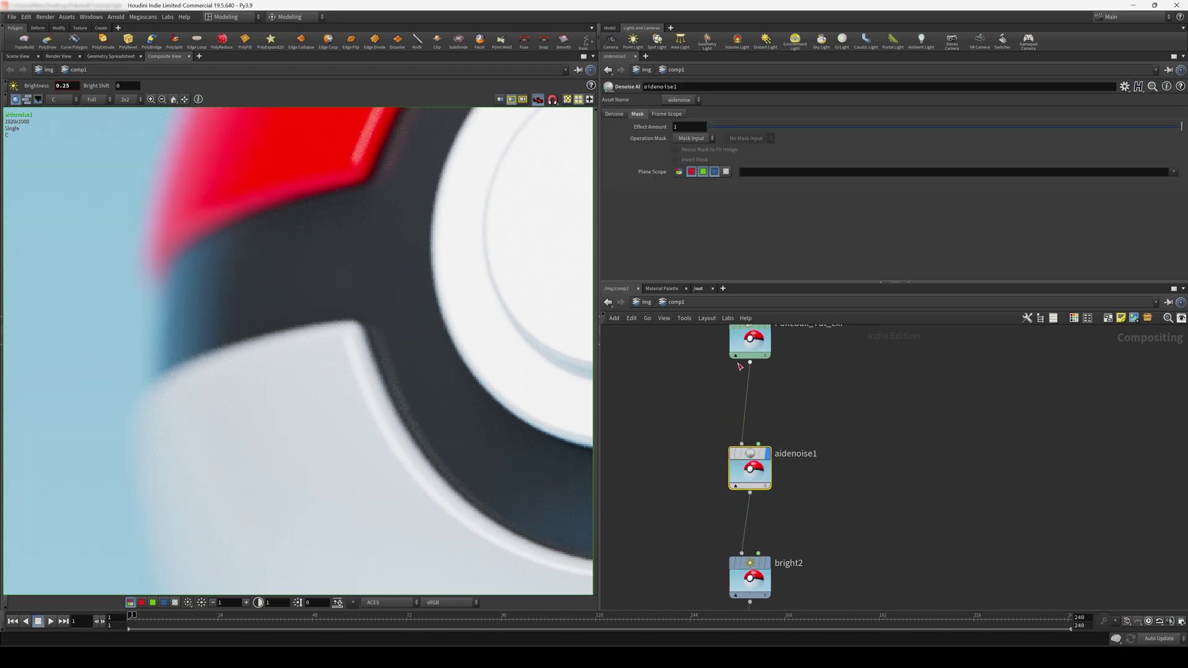
{"action": "left_click", "coordinate": [623, 114]}
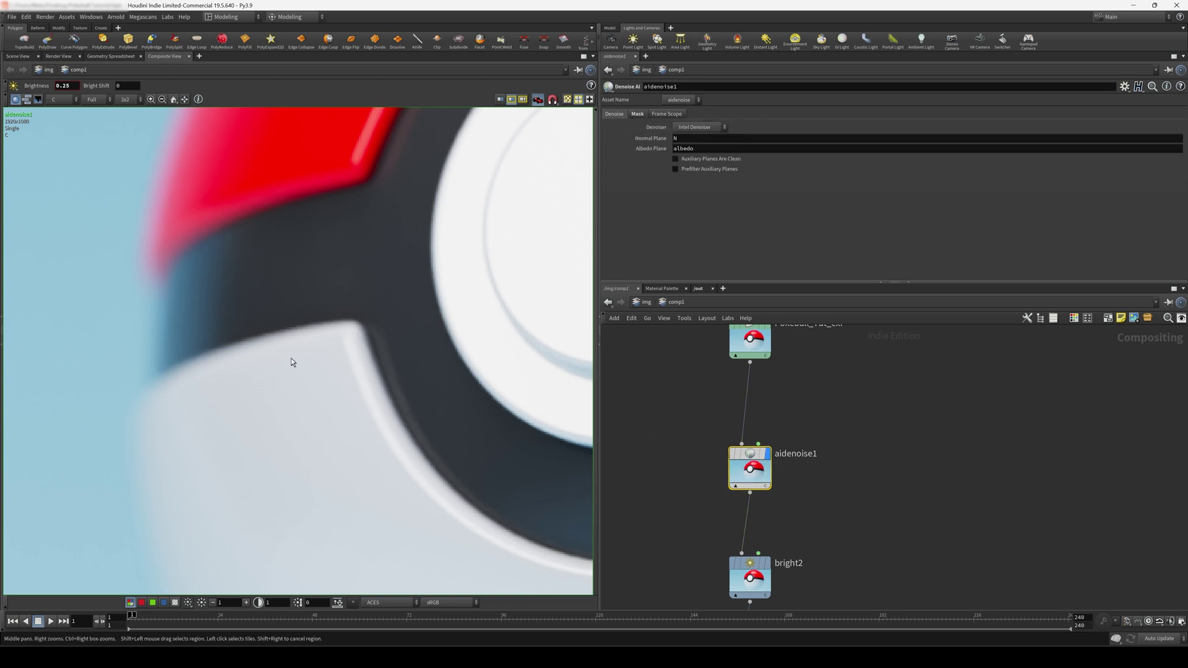
{"action": "scroll", "coordinate": [193, 295], "scroll_direction": "up", "scroll_amount": 2}
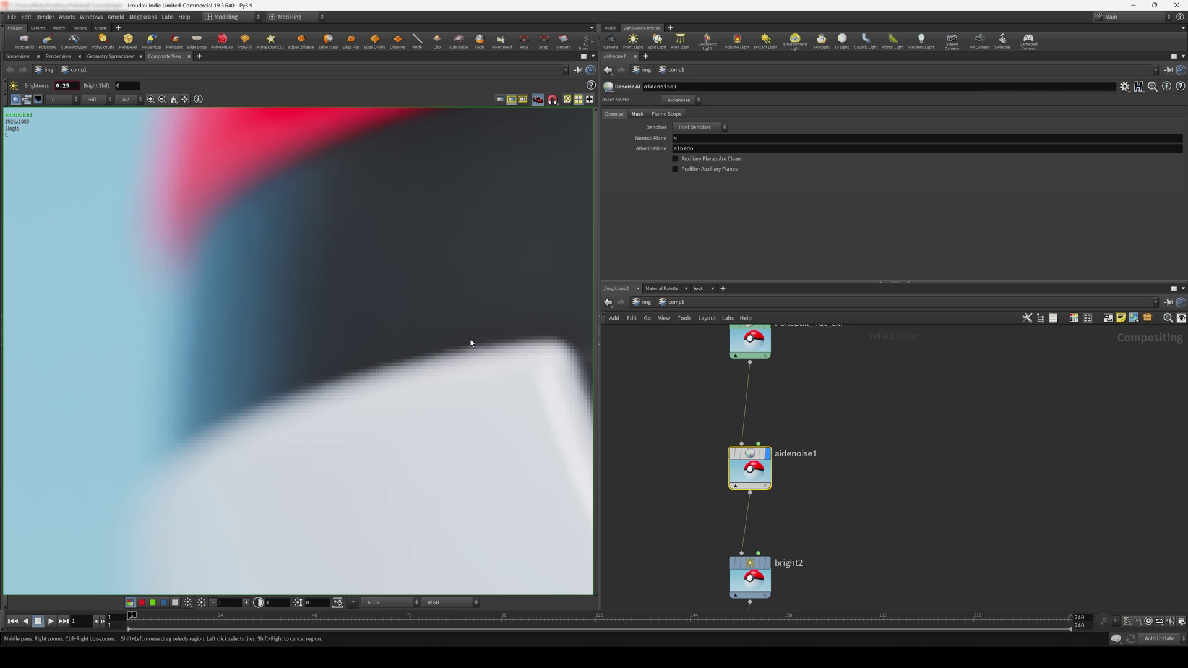
{"action": "scroll", "coordinate": [705, 425], "scroll_direction": "down", "scroll_amount": 3}
Display bright2, gamma1 and hsv1 in turn to review the brightness, gamma and saturation corrections on the whole image
{"action": "left_click", "coordinate": [770, 395]}
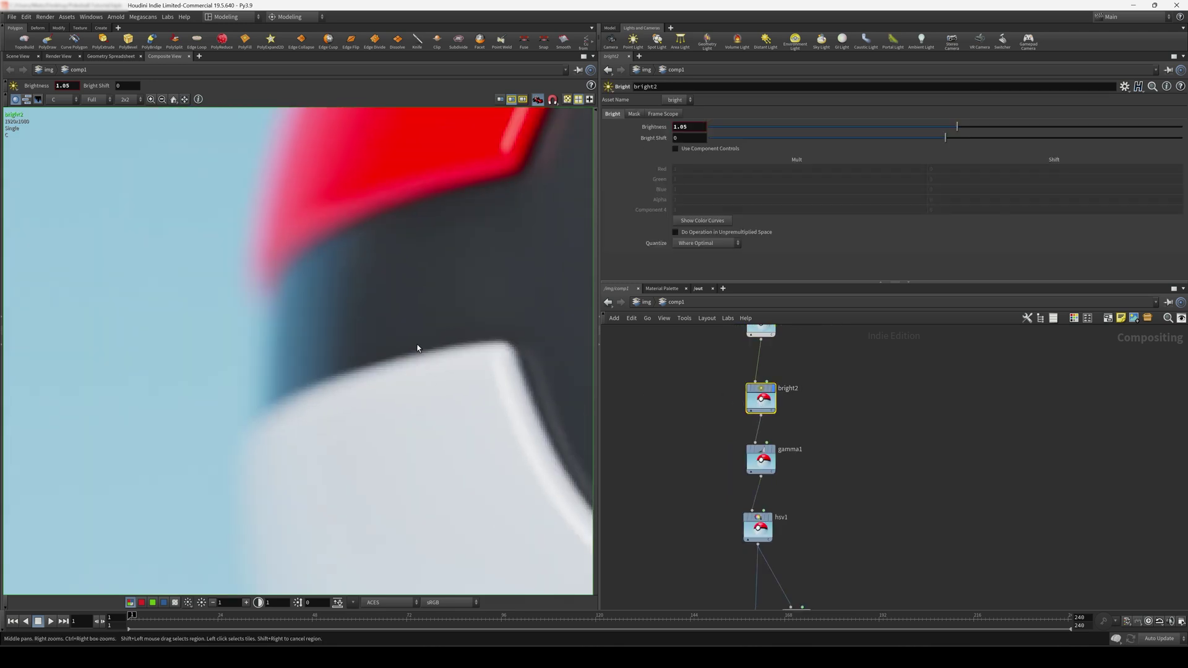
{"action": "scroll", "coordinate": [427, 340], "scroll_direction": "down", "scroll_amount": 3}
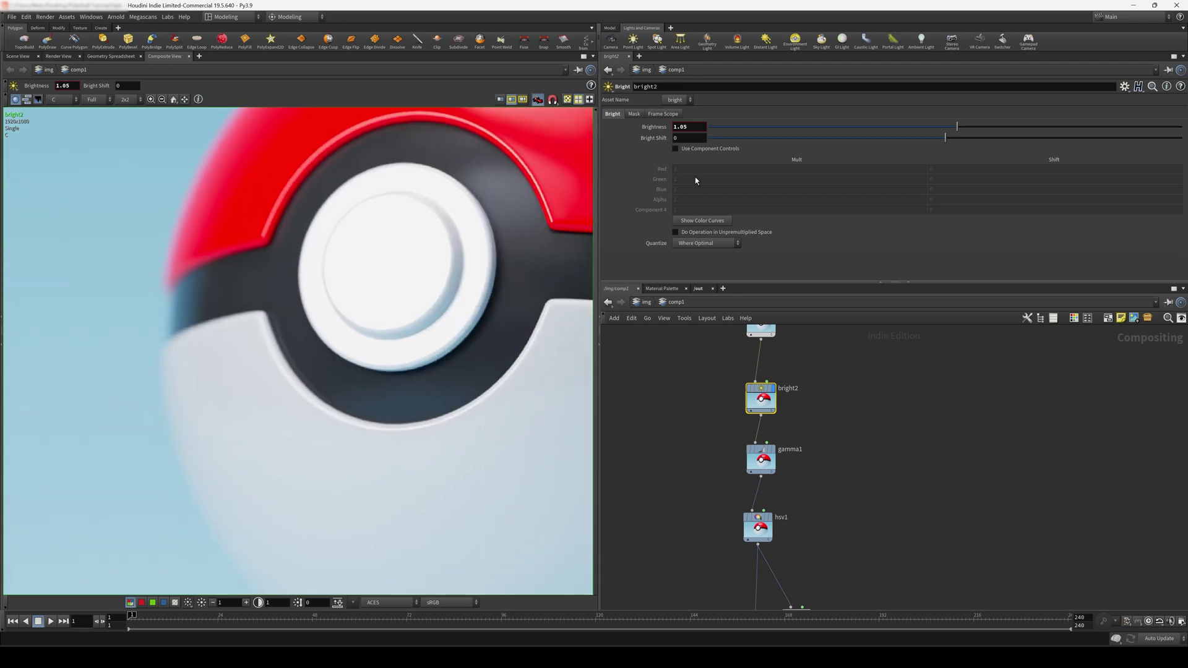
{"action": "scroll", "coordinate": [393, 284], "scroll_direction": "down", "scroll_amount": 4}
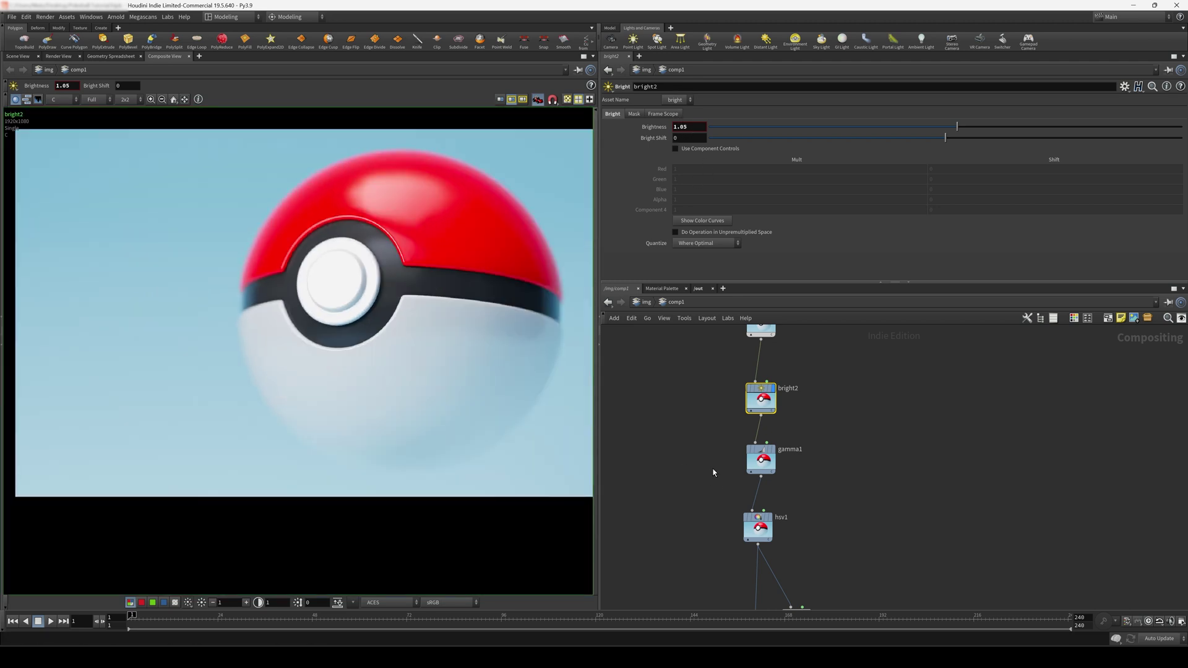
{"action": "left_click", "coordinate": [764, 463]}
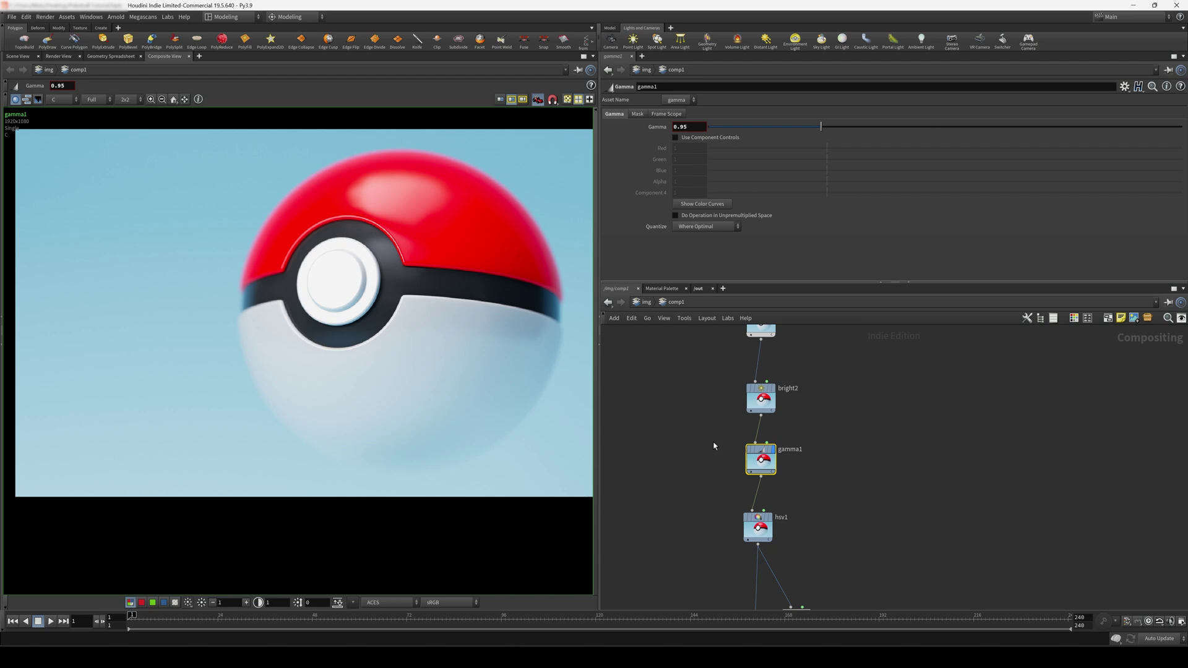
{"action": "key", "text": "Down"}
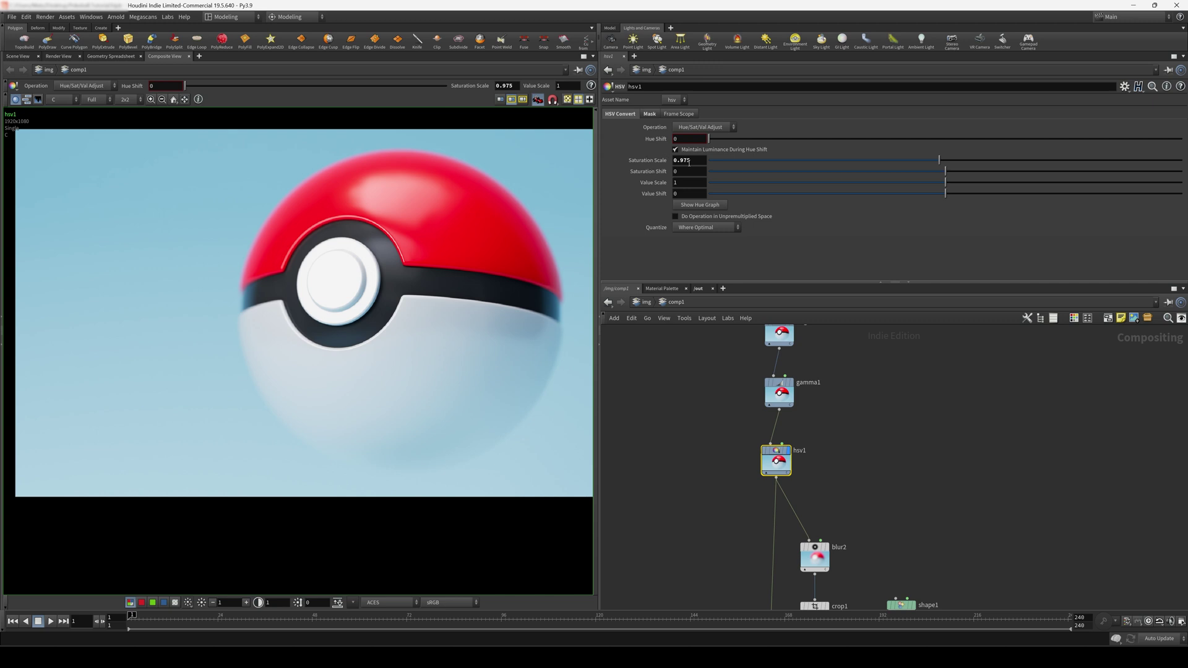
Display the blur2 and crop1 nodes in turn to review the blurred branch's blur size and crop settings
{"action": "middle_click_drag", "start_coordinate": [701, 529], "coordinate": [672, 438]}
{"action": "scroll", "coordinate": [672, 438], "scroll_direction": "down", "scroll_amount": 3}
{"action": "scroll", "coordinate": [772, 452], "scroll_direction": "up", "scroll_amount": 5}
{"action": "middle_click_drag", "start_coordinate": [673, 364], "coordinate": [676, 371]}
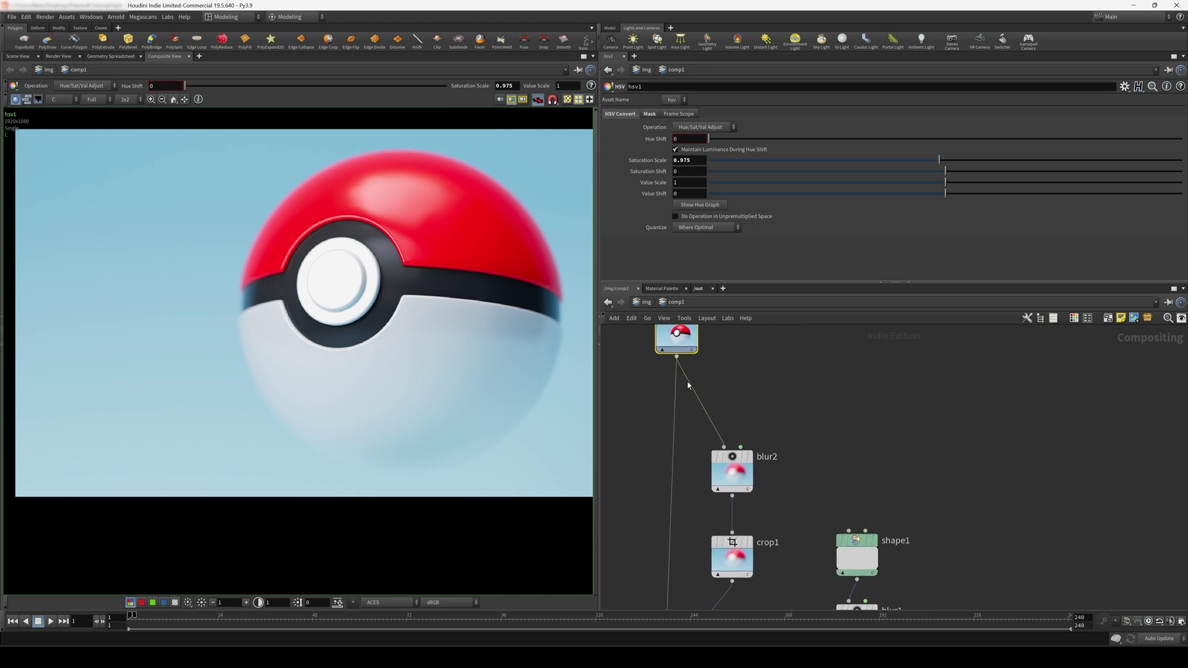
{"action": "key", "text": "Down"}
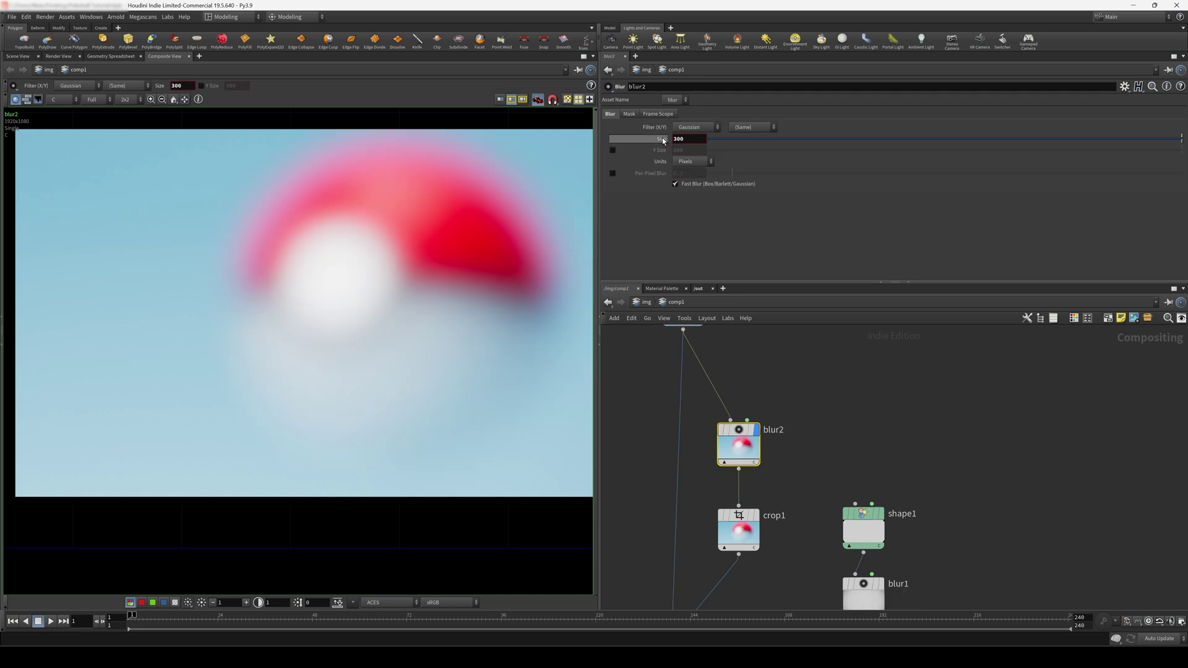
{"action": "key", "text": "Down"}
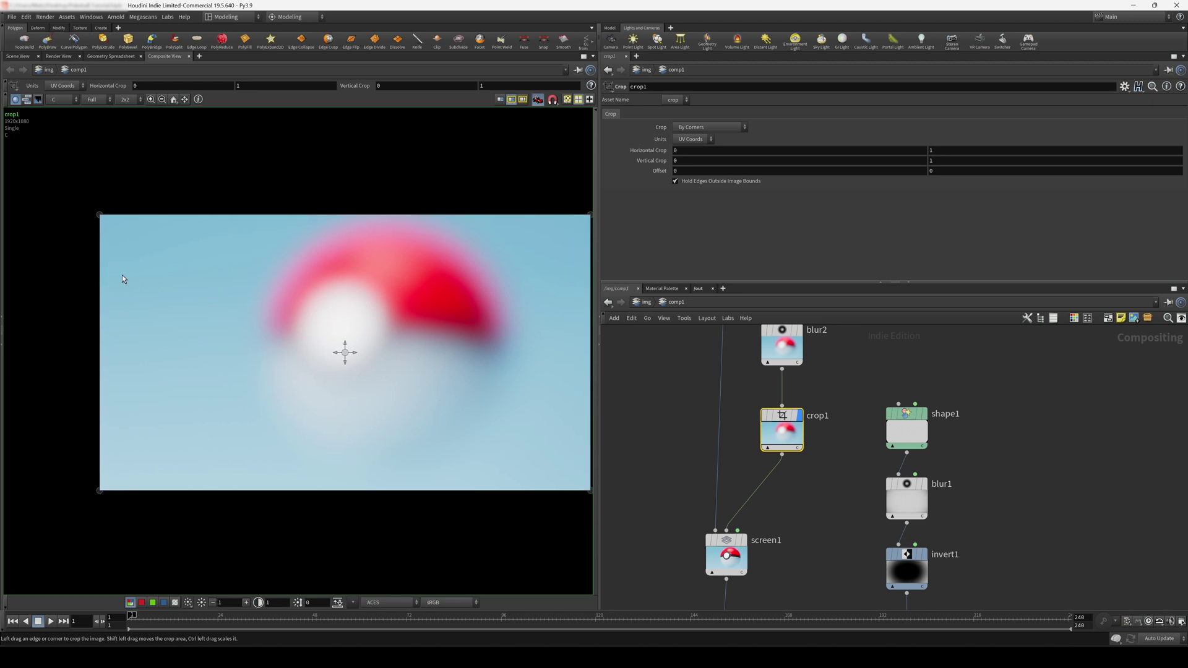
Display the screen1 node and toggle its bypass off and on to compare the effect of the screened blur
{"action": "scroll", "coordinate": [802, 487], "scroll_direction": "down", "scroll_amount": 2}
{"action": "left_click", "coordinate": [766, 565]}
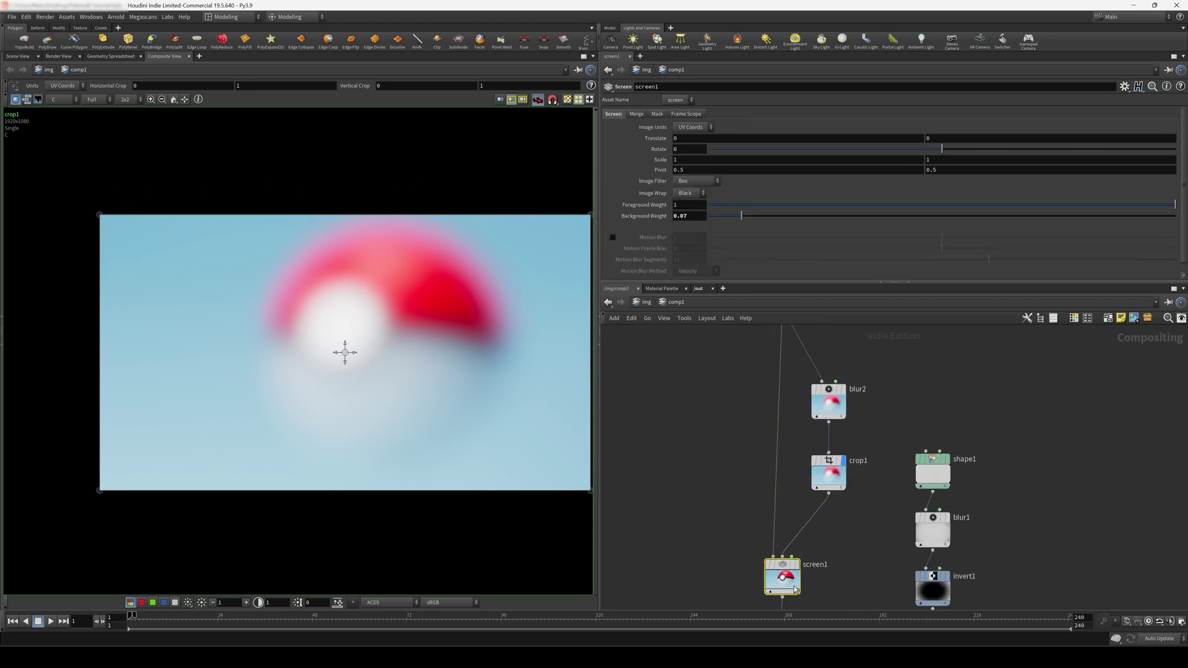
{"action": "scroll", "coordinate": [693, 519], "scroll_direction": "up", "scroll_amount": 3}
{"action": "middle_click_drag", "start_coordinate": [687, 503], "coordinate": [685, 546]}
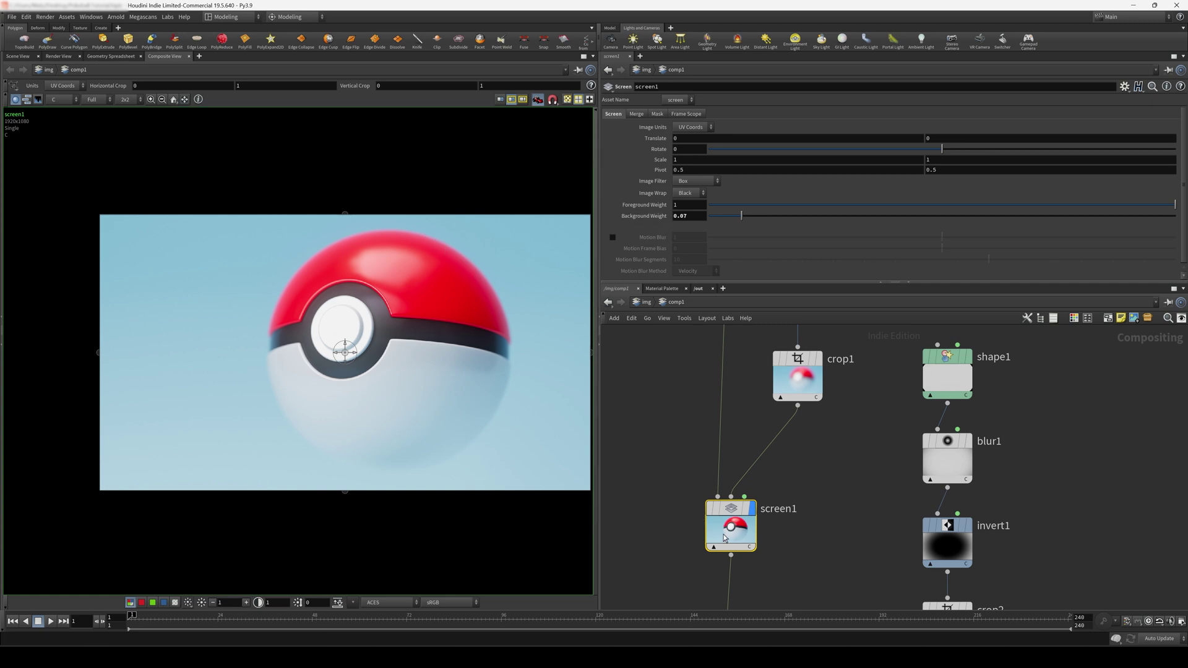
{"action": "left_click_drag", "start_coordinate": [687, 573], "coordinate": [781, 494]}
{"action": "key", "text": "b"}
{"action": "key", "text": "b"}
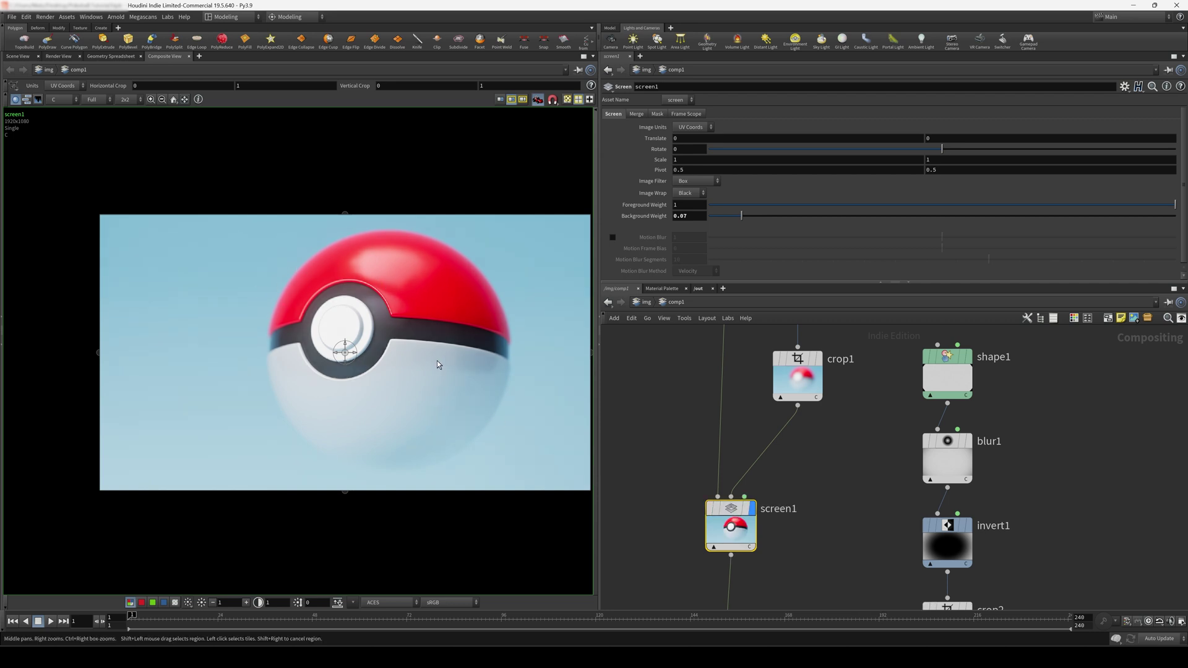
Display the shape1 node and review its shape type and its transform scale
{"action": "scroll", "coordinate": [739, 418], "scroll_direction": "down", "scroll_amount": 8}
{"action": "scroll", "coordinate": [767, 459], "scroll_direction": "up", "scroll_amount": 5}
{"action": "middle_click_drag", "start_coordinate": [775, 456], "coordinate": [756, 506]}
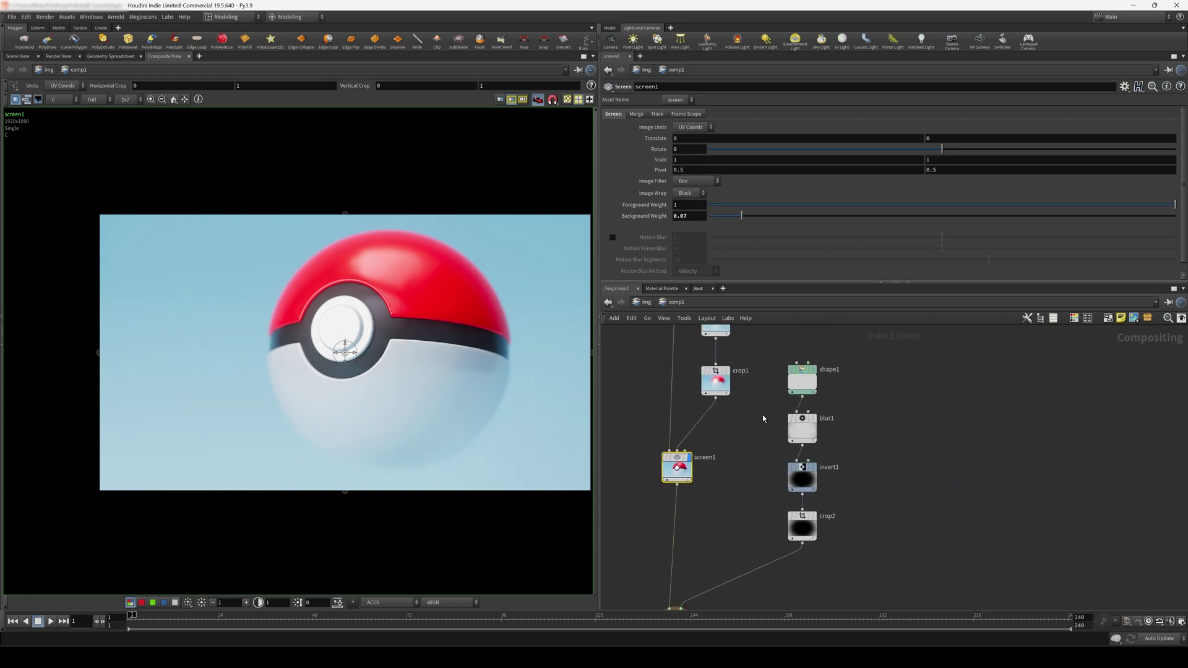
{"action": "left_click_drag", "start_coordinate": [763, 412], "coordinate": [874, 363]}
{"action": "left_click", "coordinate": [810, 379]}
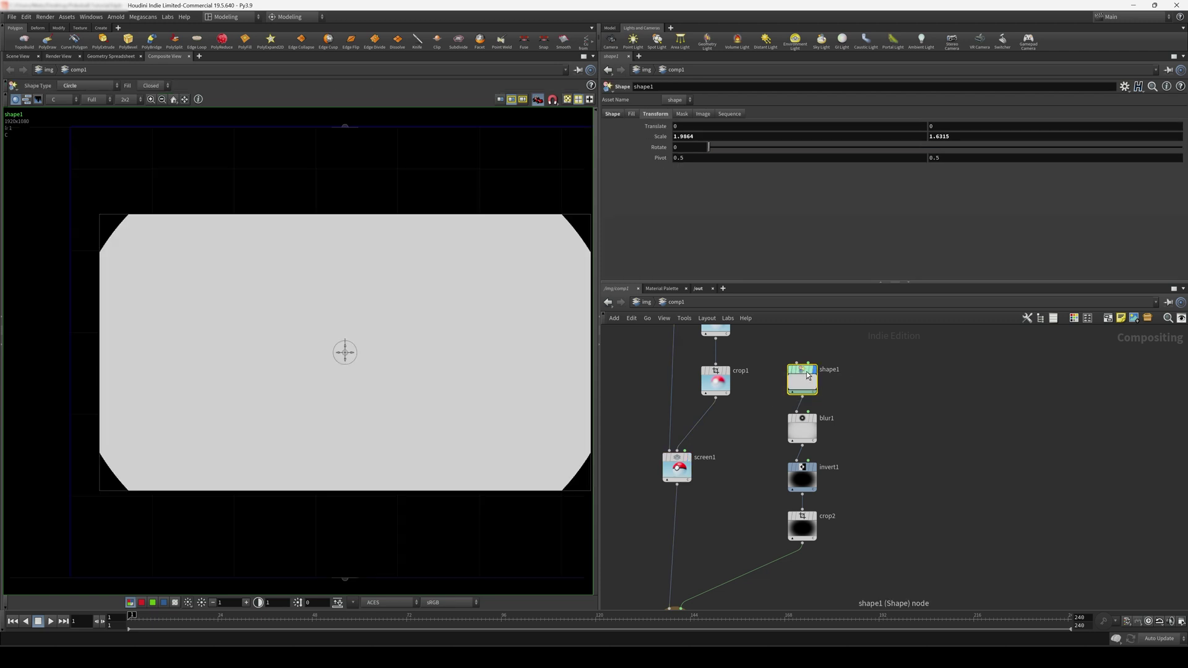
{"action": "left_click", "coordinate": [612, 114]}
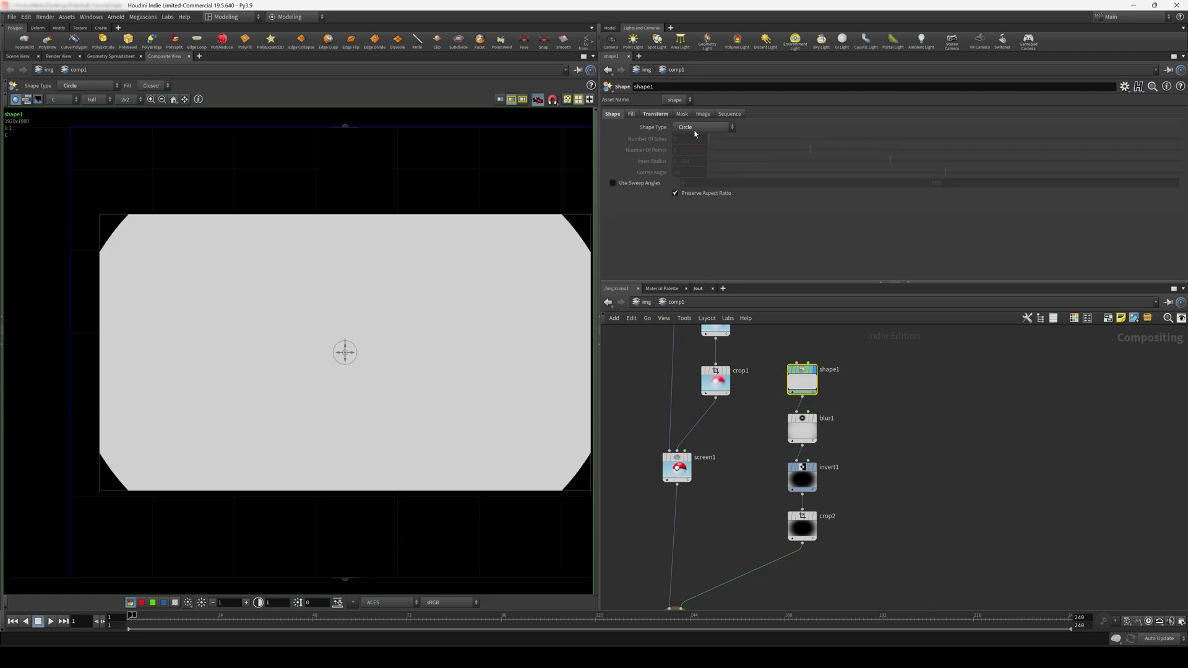
{"action": "left_click", "coordinate": [656, 114]}
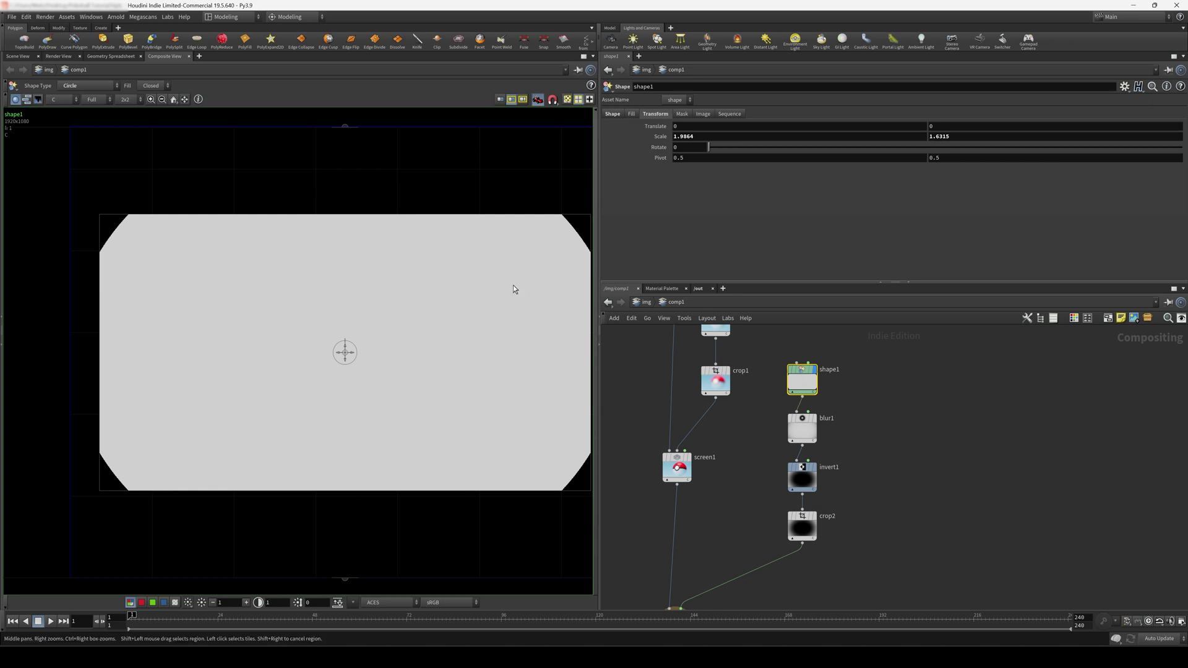
Display blur1, invert1 and crop2 in turn to follow the vignette mask, ending on bright1's masked brightness result
{"action": "left_click", "coordinate": [802, 427]}
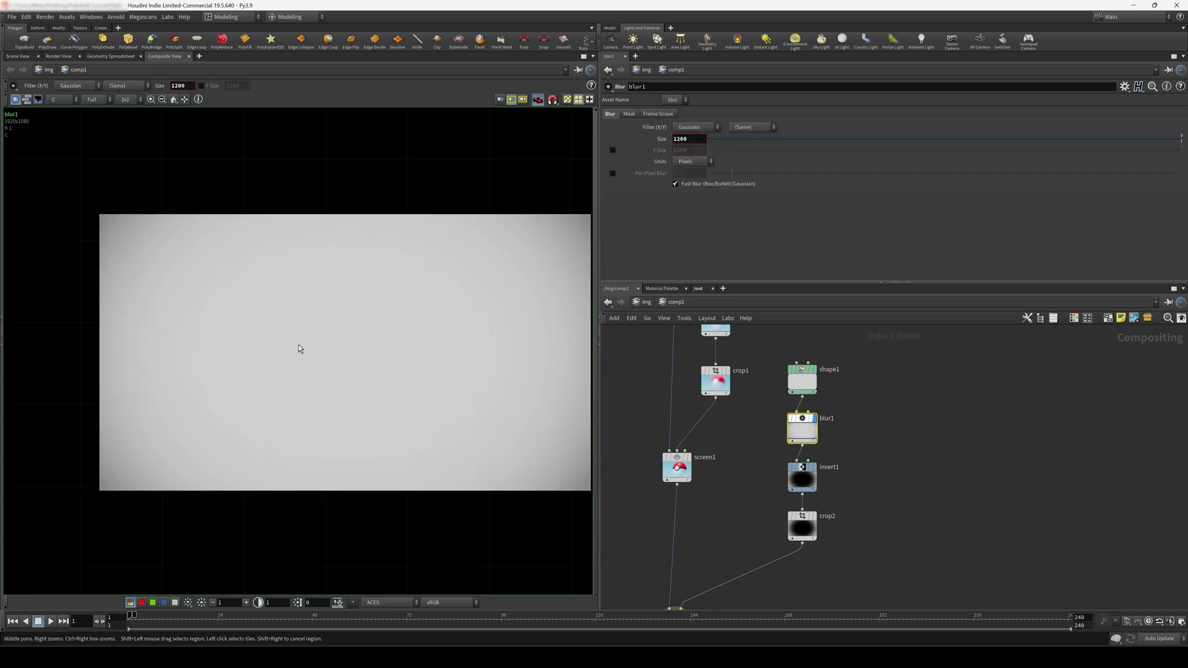
{"action": "middle_click_drag", "start_coordinate": [814, 480], "coordinate": [789, 441]}
{"action": "left_click", "coordinate": [789, 440]}
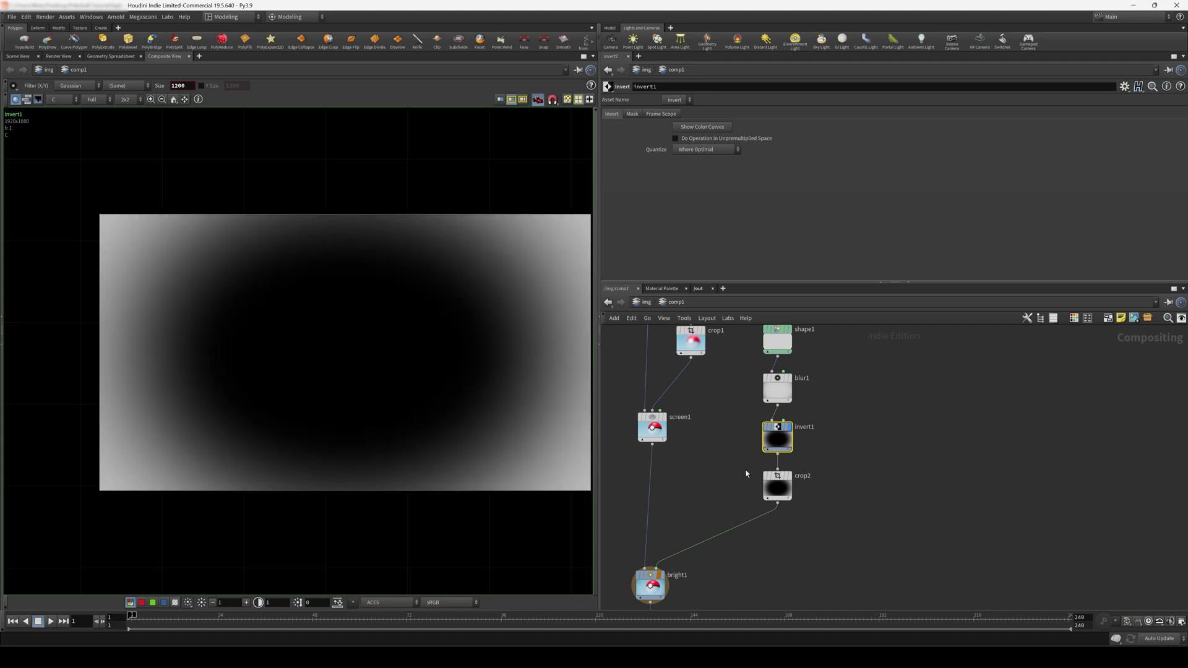
{"action": "left_click", "coordinate": [778, 486]}
{"action": "scroll", "coordinate": [361, 347], "scroll_direction": "down", "scroll_amount": 2}
{"action": "middle_click_drag", "start_coordinate": [631, 563], "coordinate": [681, 521]}
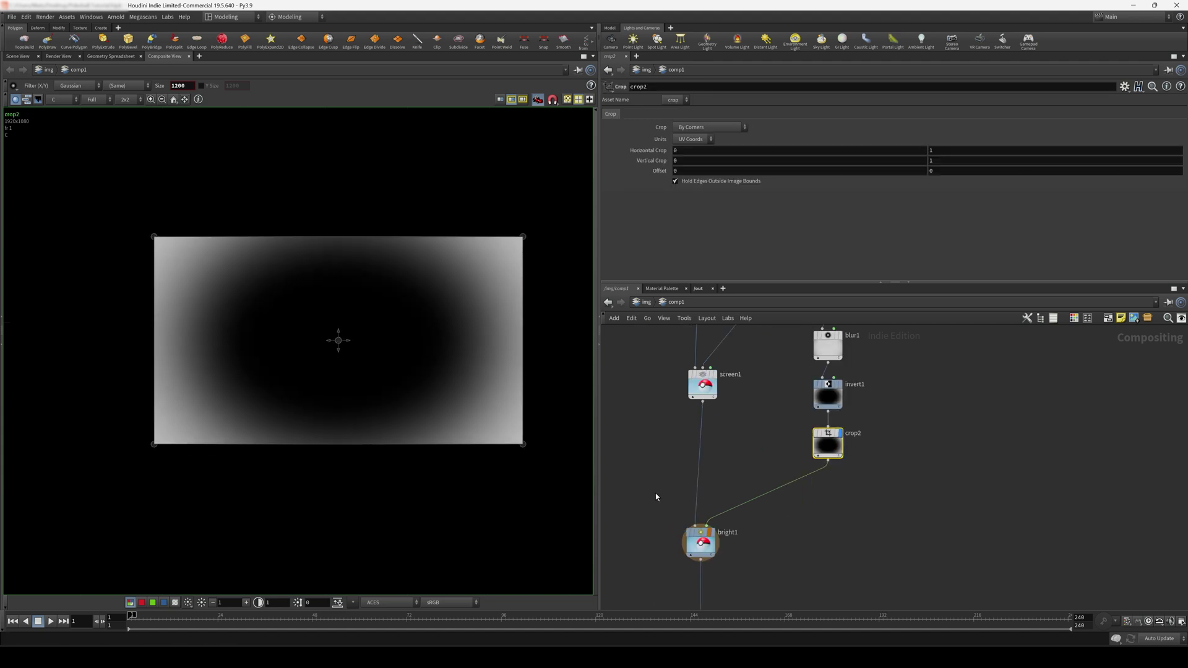
{"action": "left_click", "coordinate": [701, 543]}
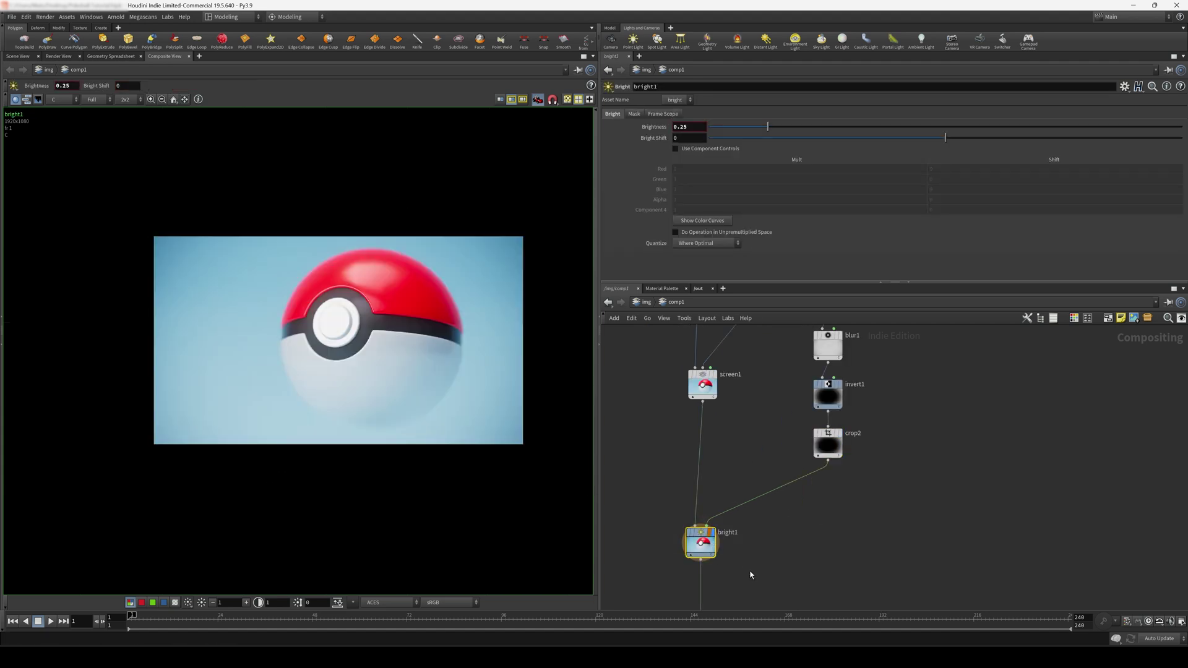
Select the rop_comp1 output node below bright1 and review its output picture, color plane, gamma and output LUT settings
{"action": "middle_click_drag", "start_coordinate": [709, 544], "coordinate": [710, 509]}
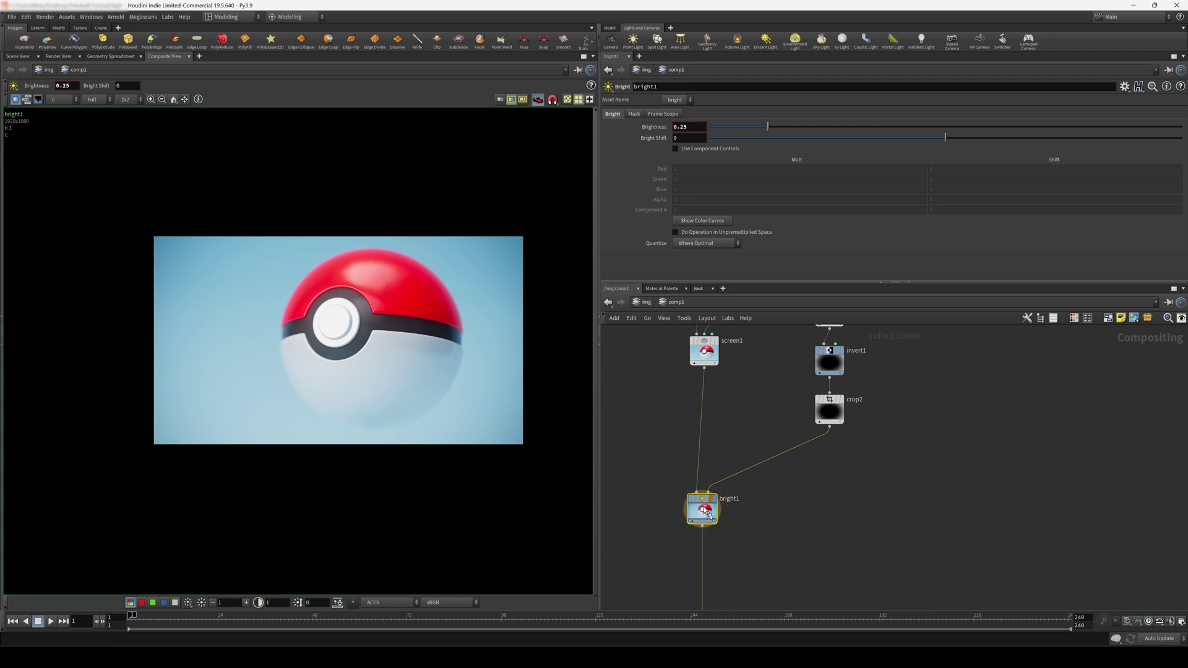
{"action": "scroll", "coordinate": [729, 526], "scroll_direction": "down", "scroll_amount": 3}
{"action": "middle_click_drag", "start_coordinate": [724, 582], "coordinate": [737, 455]}
{"action": "left_click_drag", "start_coordinate": [687, 544], "coordinate": [807, 443]}
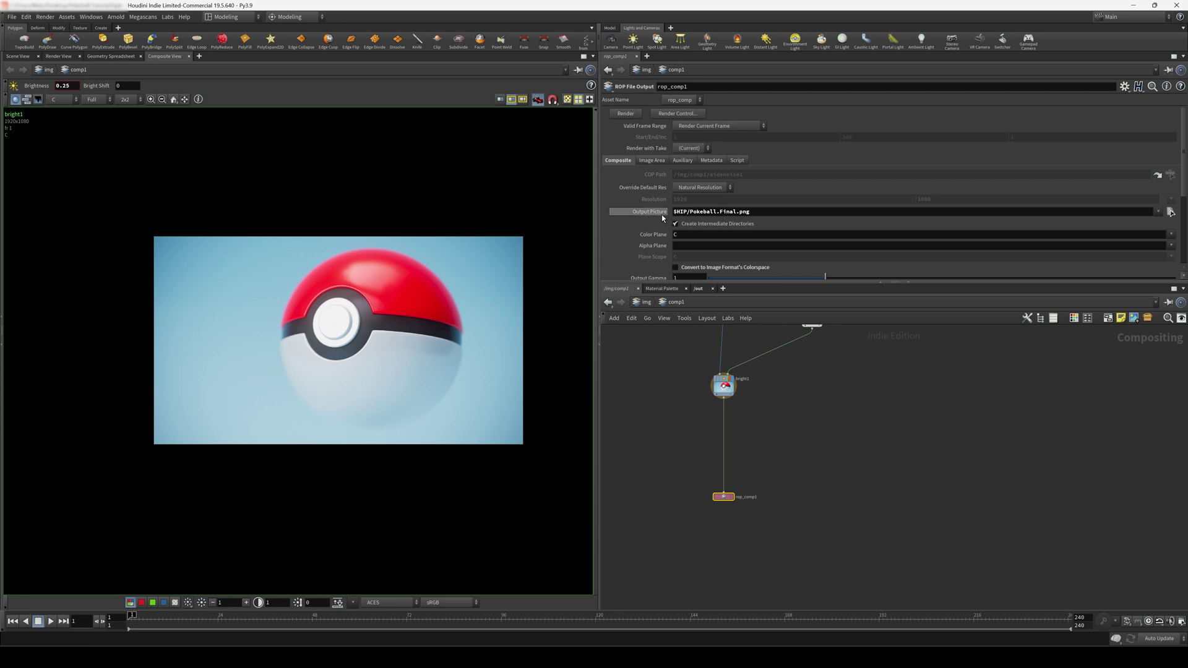
{"action": "scroll", "coordinate": [730, 211], "scroll_direction": "down", "scroll_amount": 3}
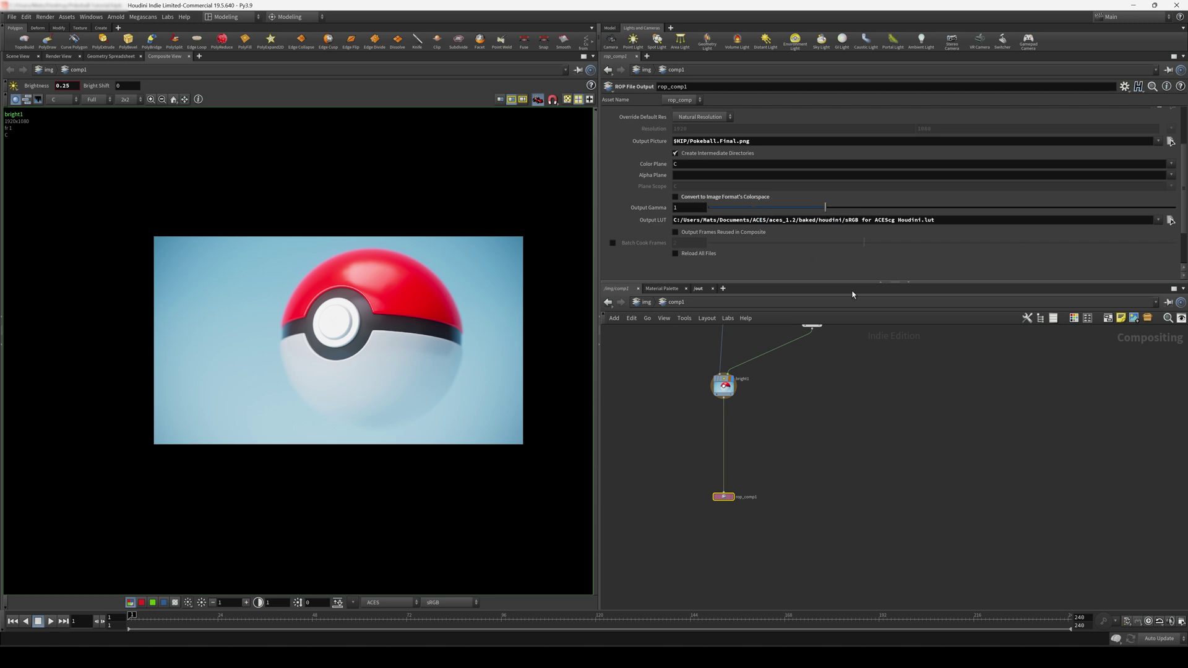
Browse the ACES LUT files for rop_comp1's output LUT, cancel the file choice, and return to the node's render controls
{"action": "left_click", "coordinate": [832, 328]}
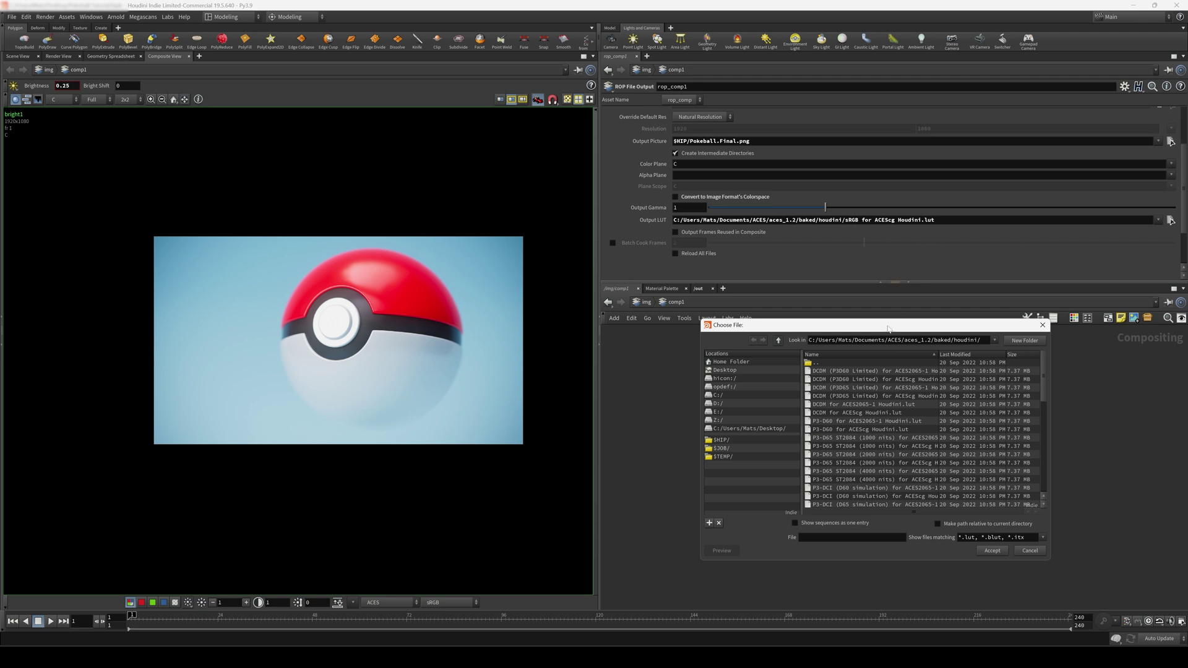
{"action": "left_click_drag", "start_coordinate": [887, 329], "coordinate": [853, 258]}
{"action": "scroll", "coordinate": [834, 358], "scroll_direction": "down", "scroll_amount": 5}
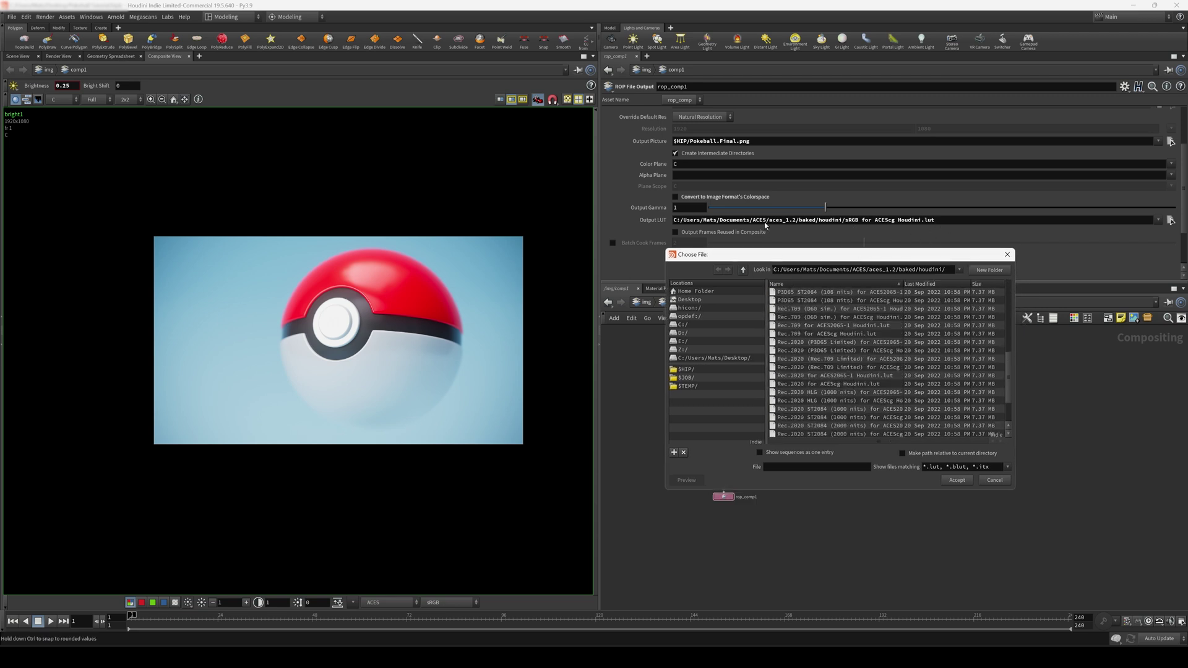
{"action": "key", "text": "Escape"}
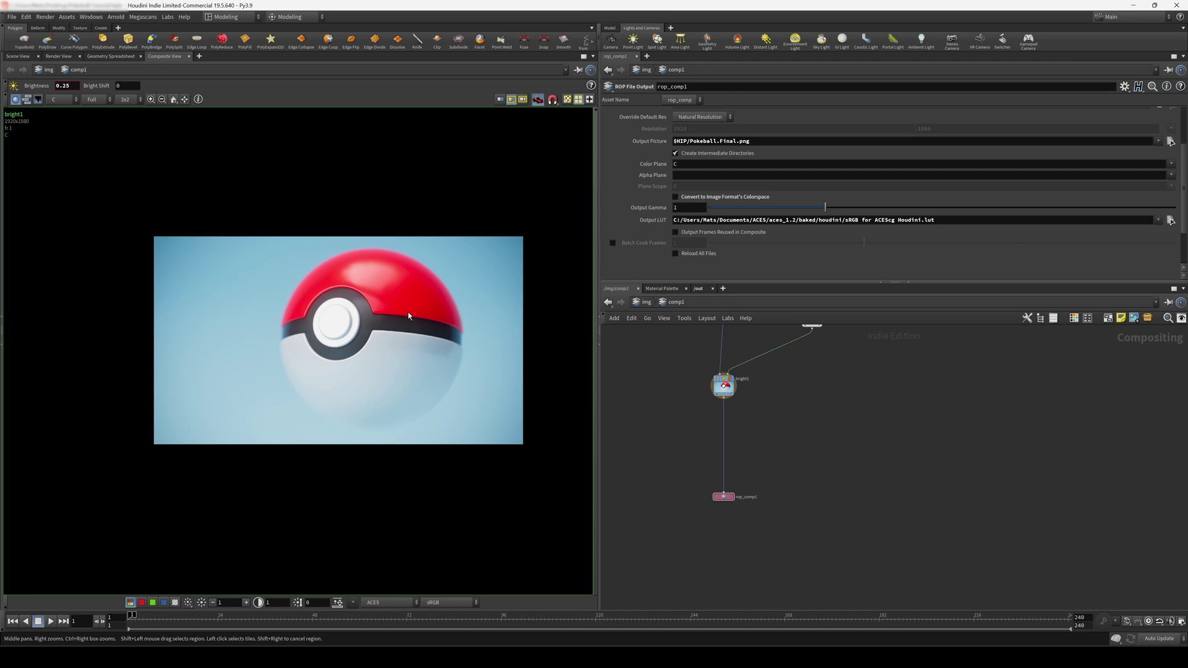
{"action": "left_click", "coordinate": [724, 497]}
{"action": "scroll", "coordinate": [648, 247], "scroll_direction": "up", "scroll_amount": 5}
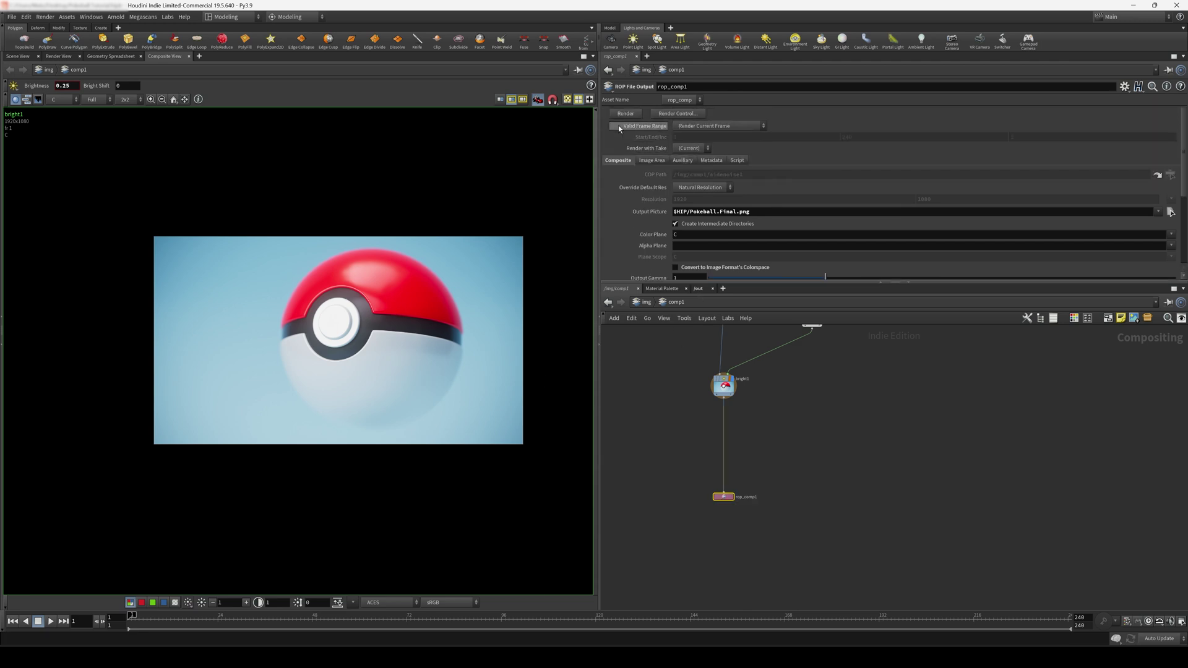